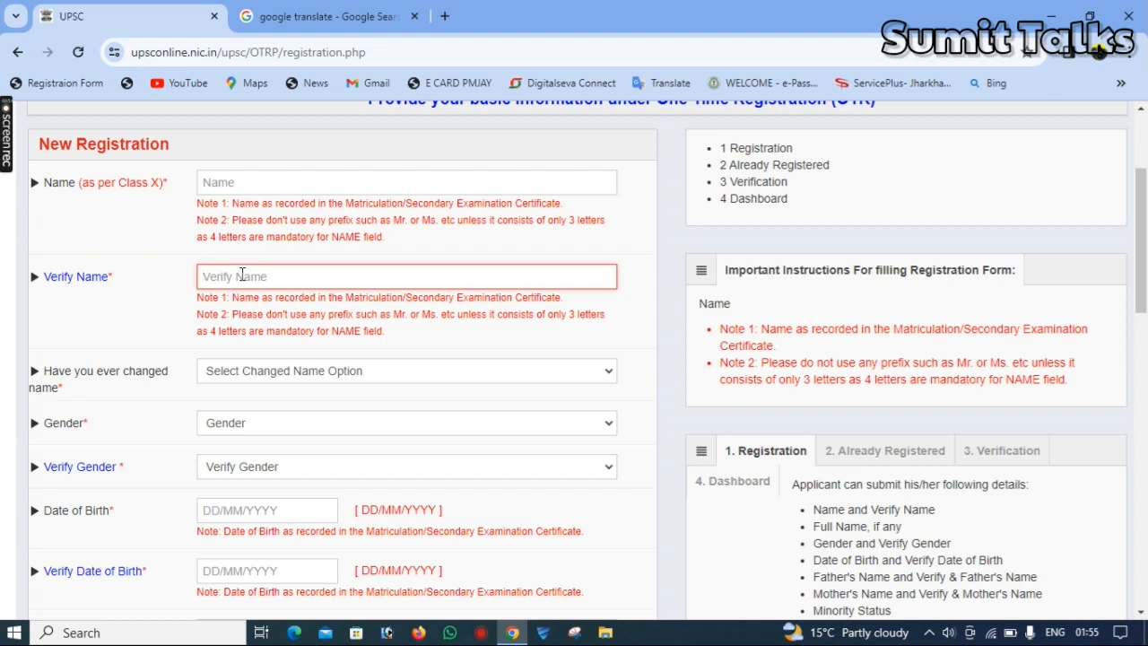
Answer No to whether the name has ever been changed
left_click(264, 377)
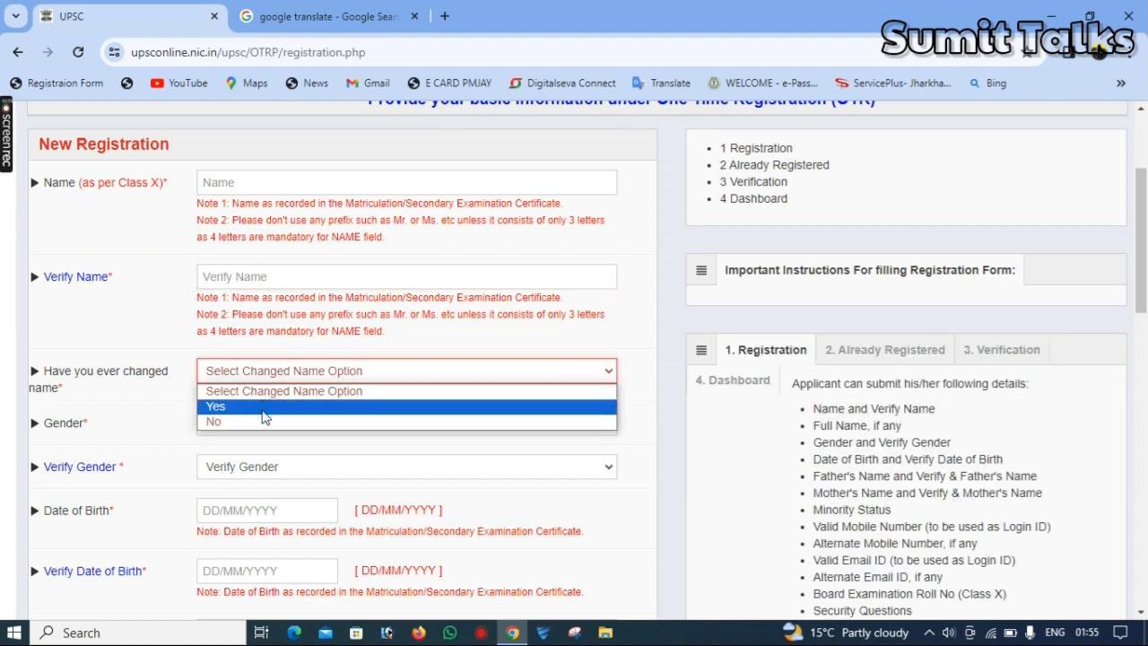
left_click(262, 418)
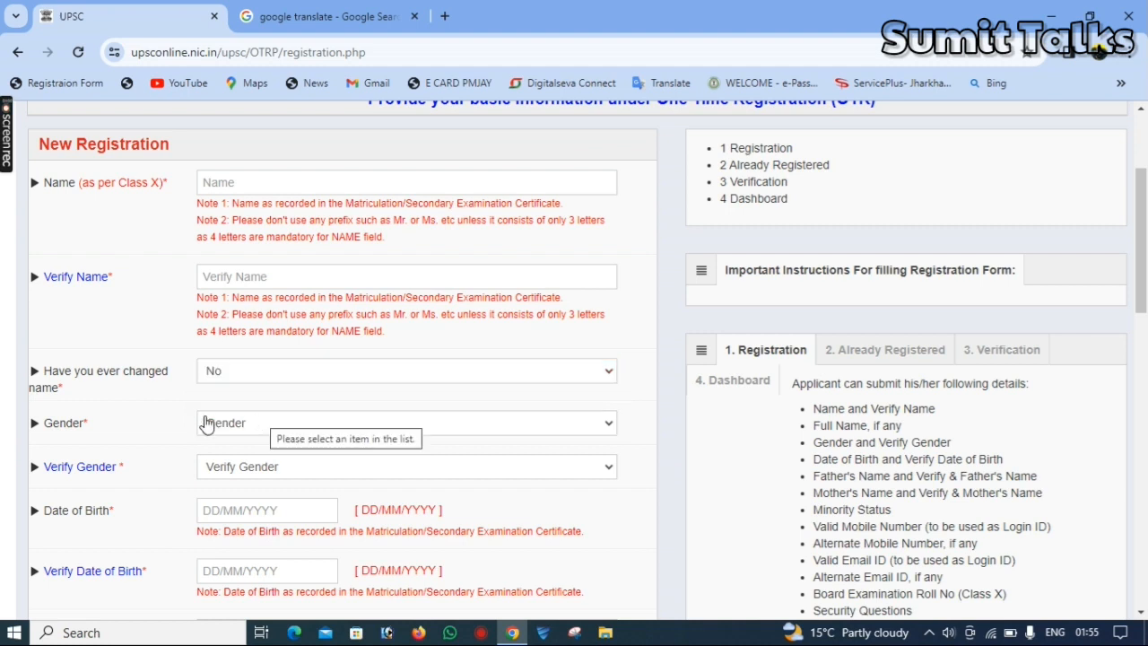
Set both Gender and Verify Gender to Male
left_click(251, 427)
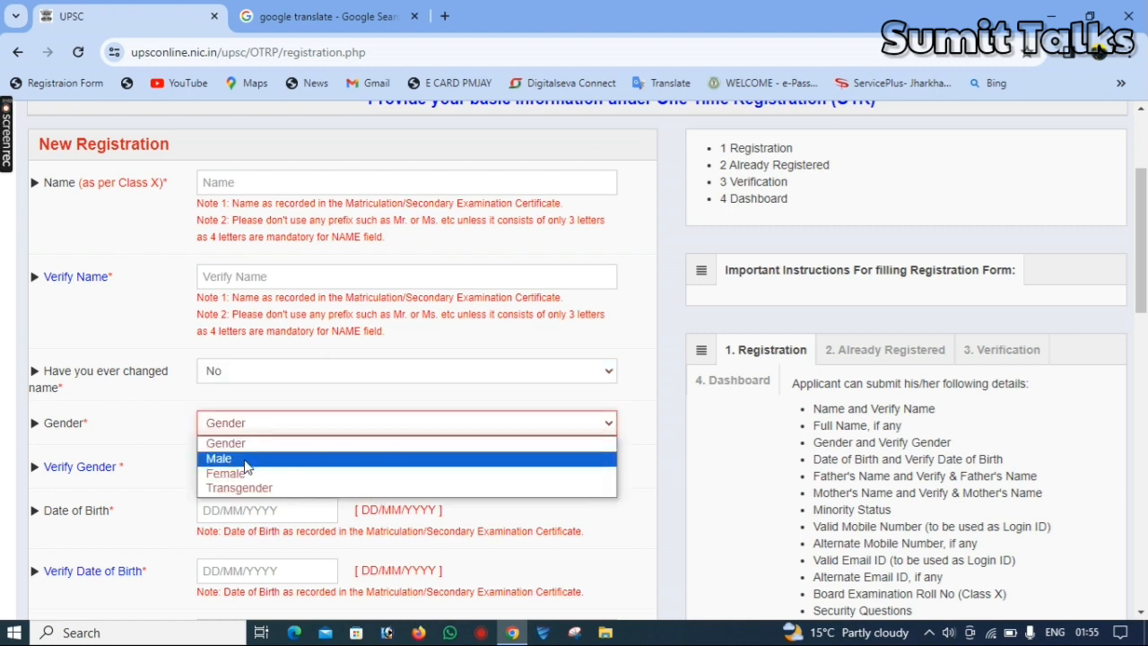
left_click(247, 459)
left_click(250, 473)
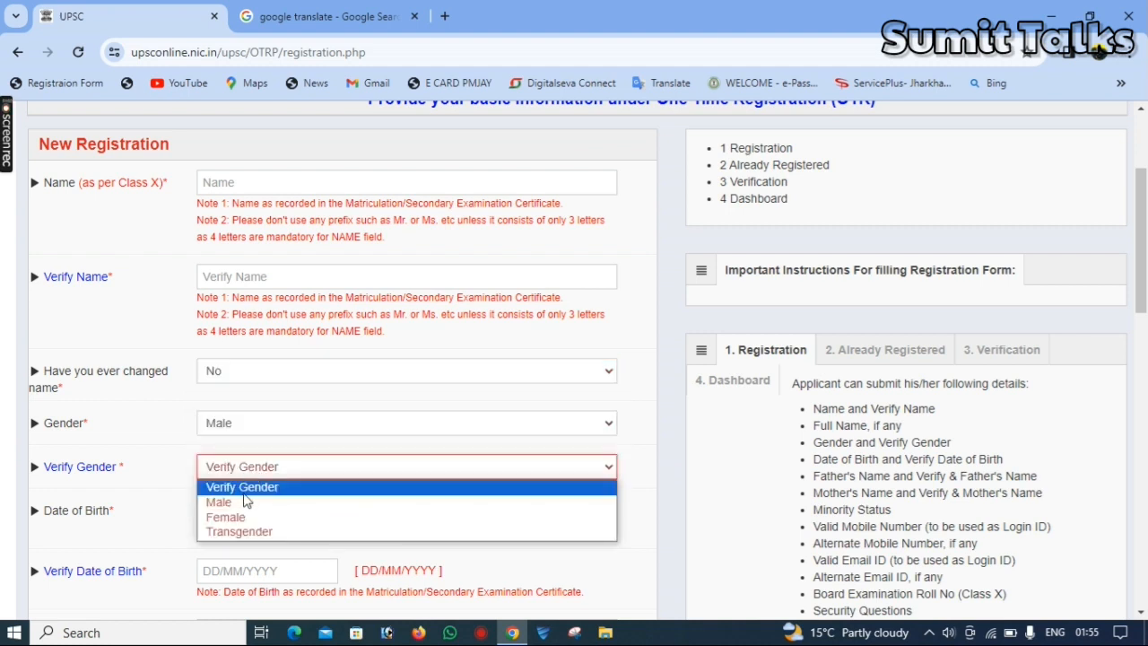
left_click(244, 500)
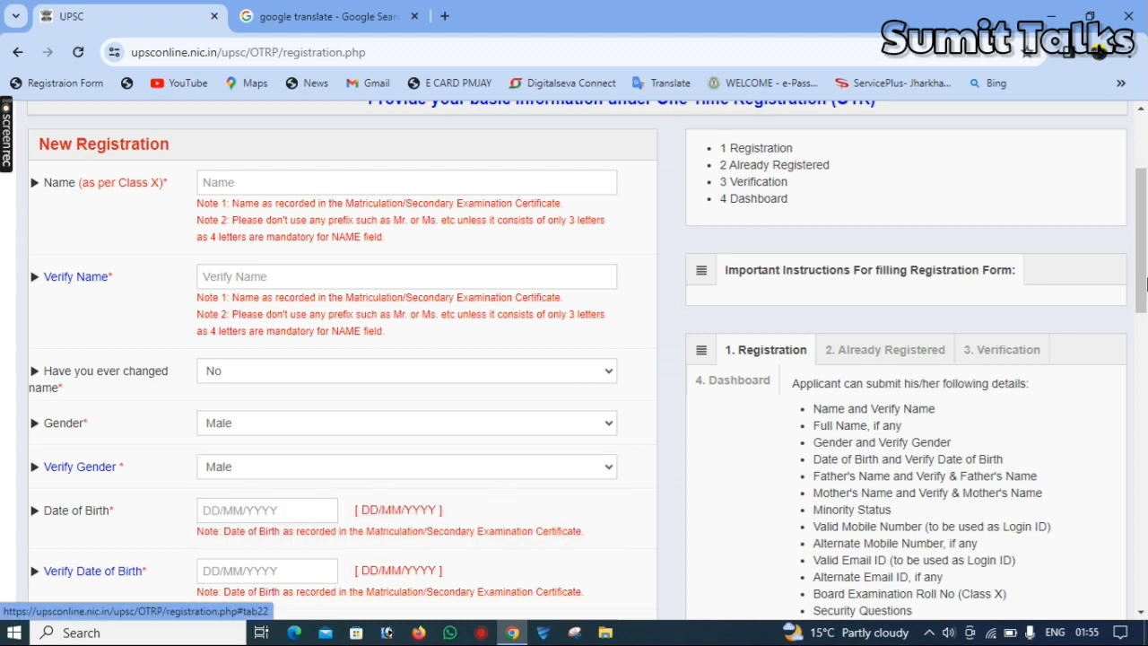
Enter the applicant's date of birth in both the Date of Birth and Verify Date of Birth fields
left_click_drag(1142, 284, 1143, 368)
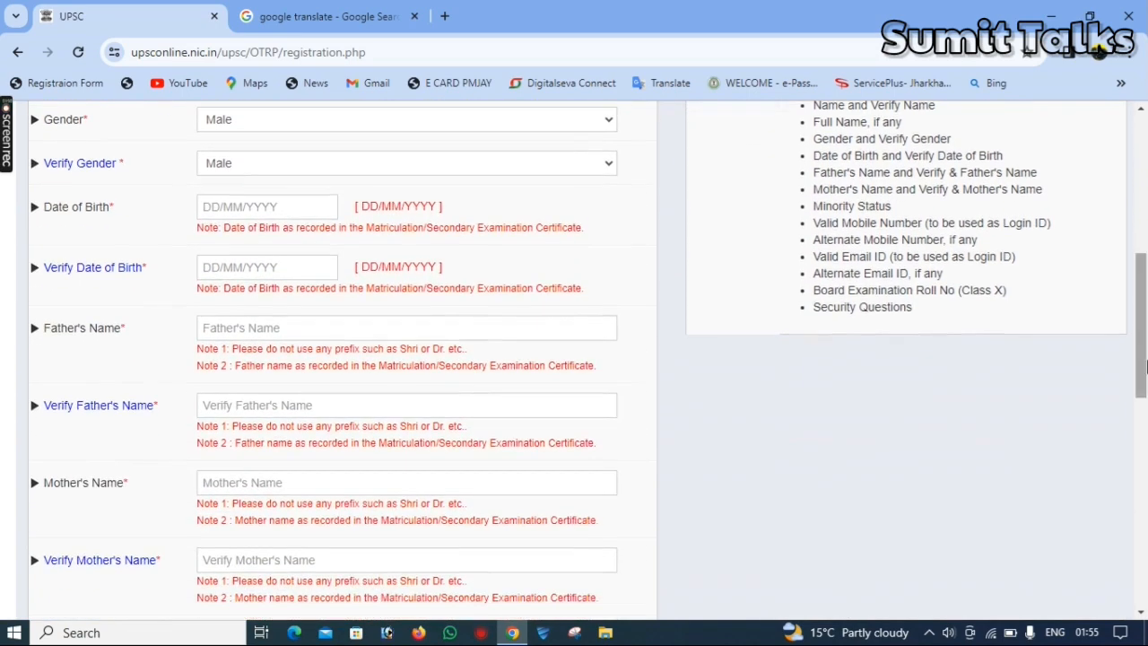
left_click(203, 208)
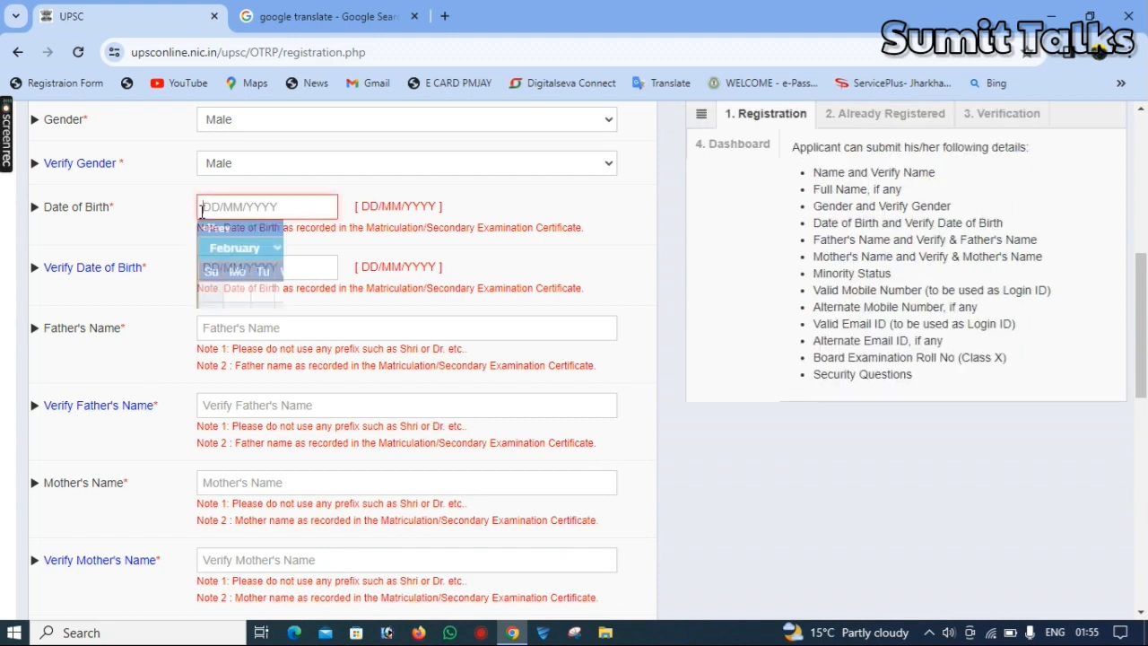
type("20/11/1995")
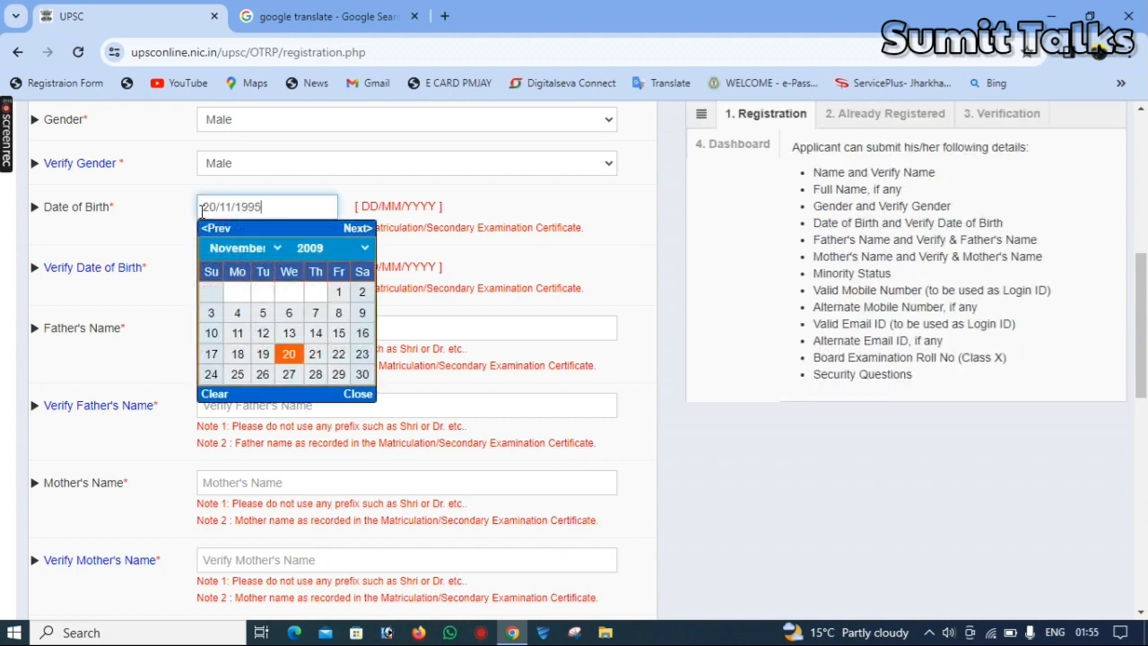
key("BackSpace")
type("4")
left_click(217, 267)
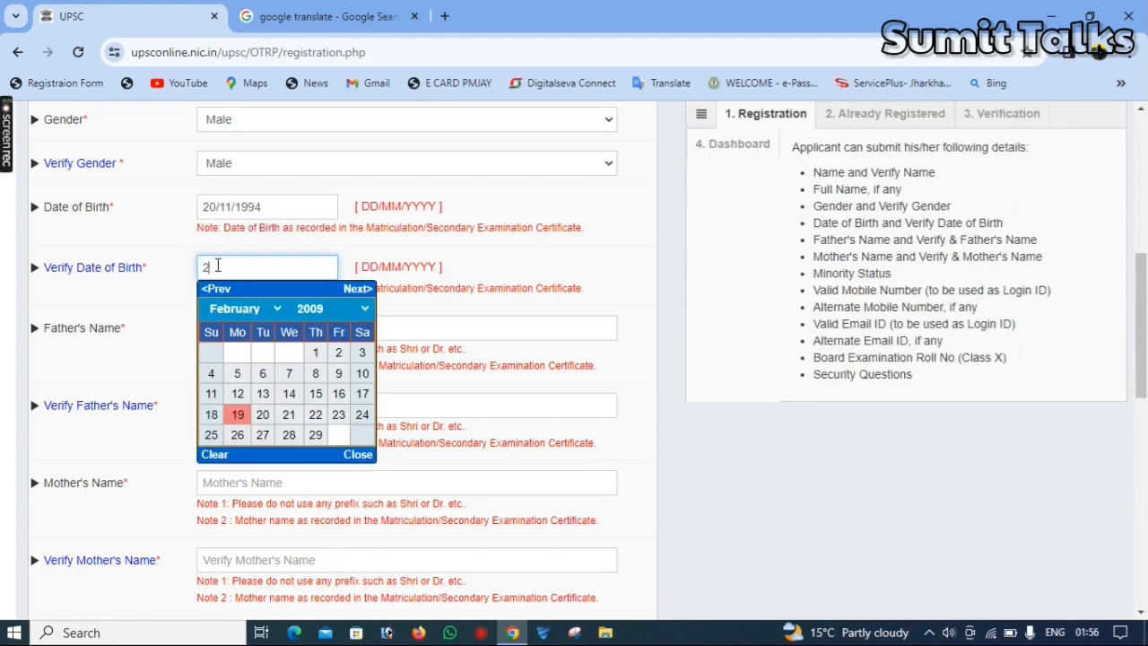
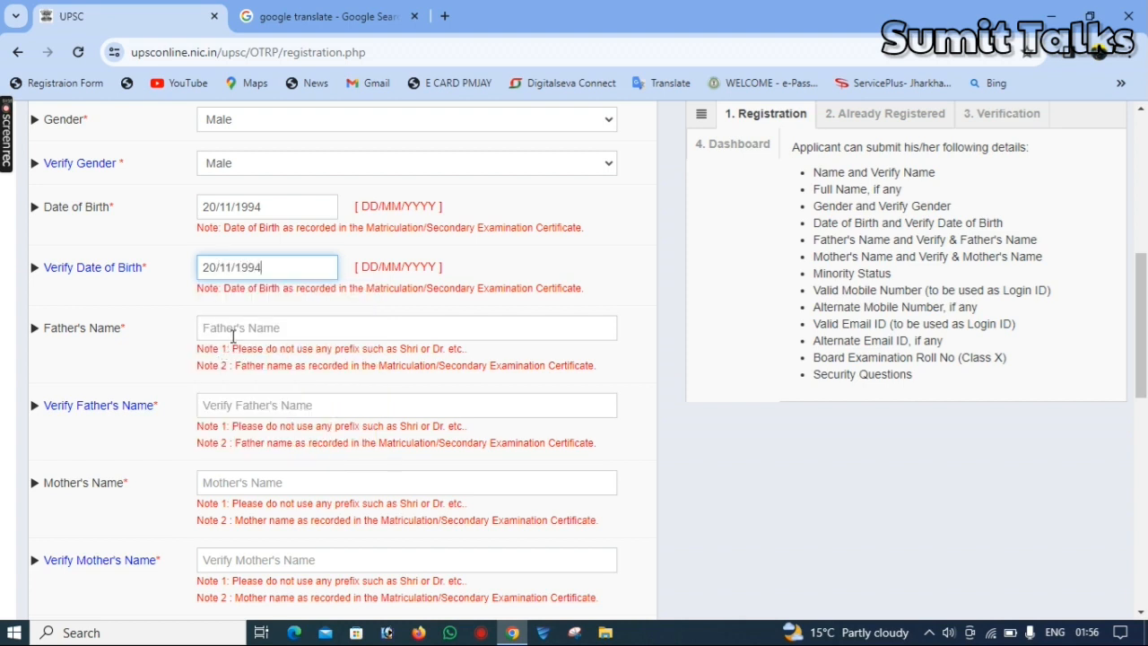
left_click(233, 336)
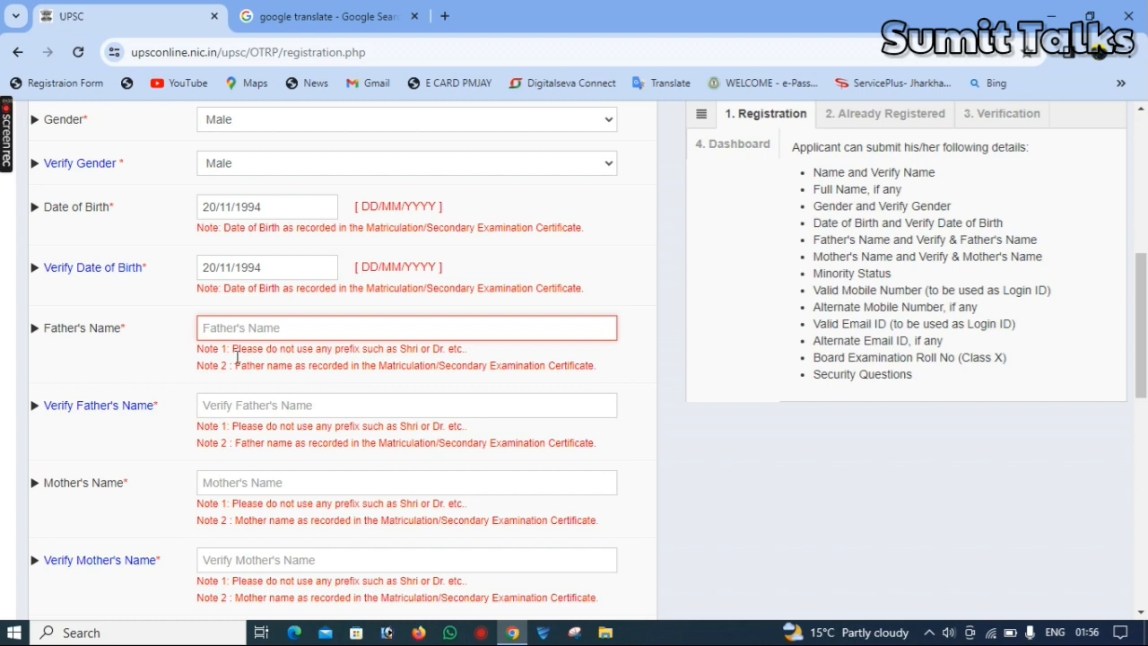
left_click(249, 405)
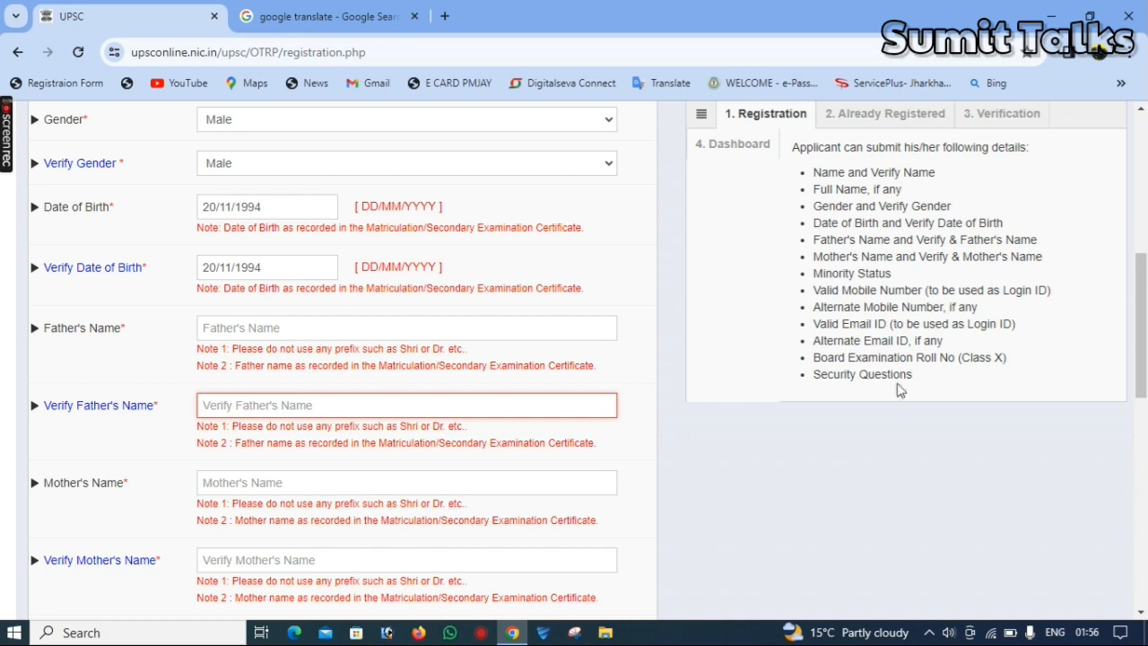
left_click_drag(1142, 336, 1144, 413)
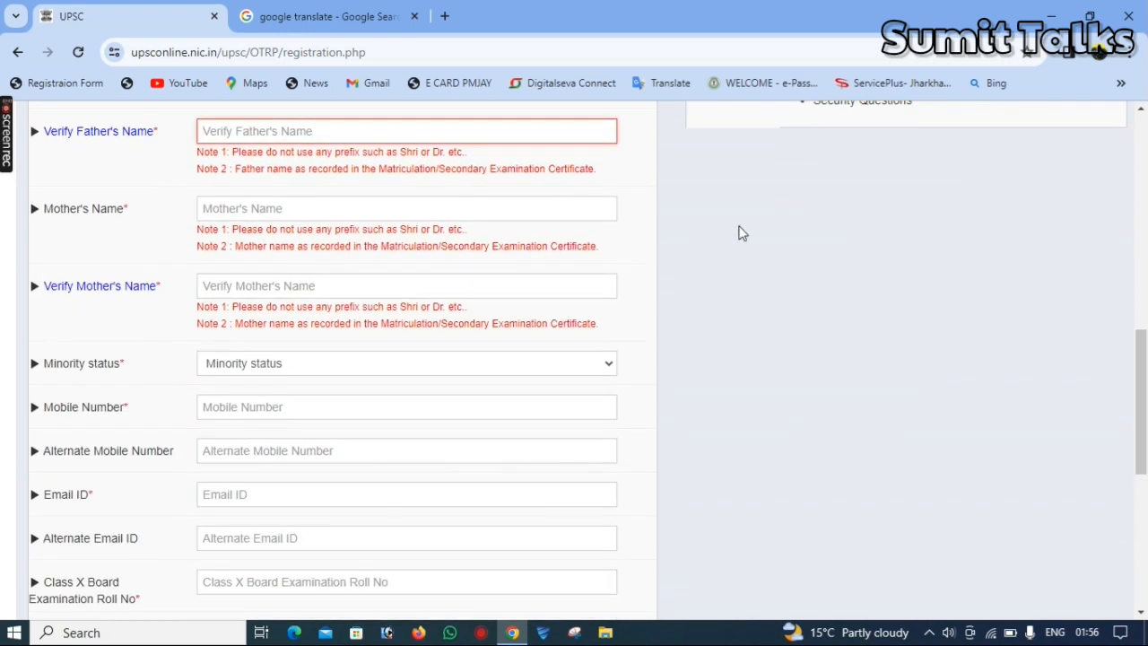
left_click(235, 226)
left_click(220, 208)
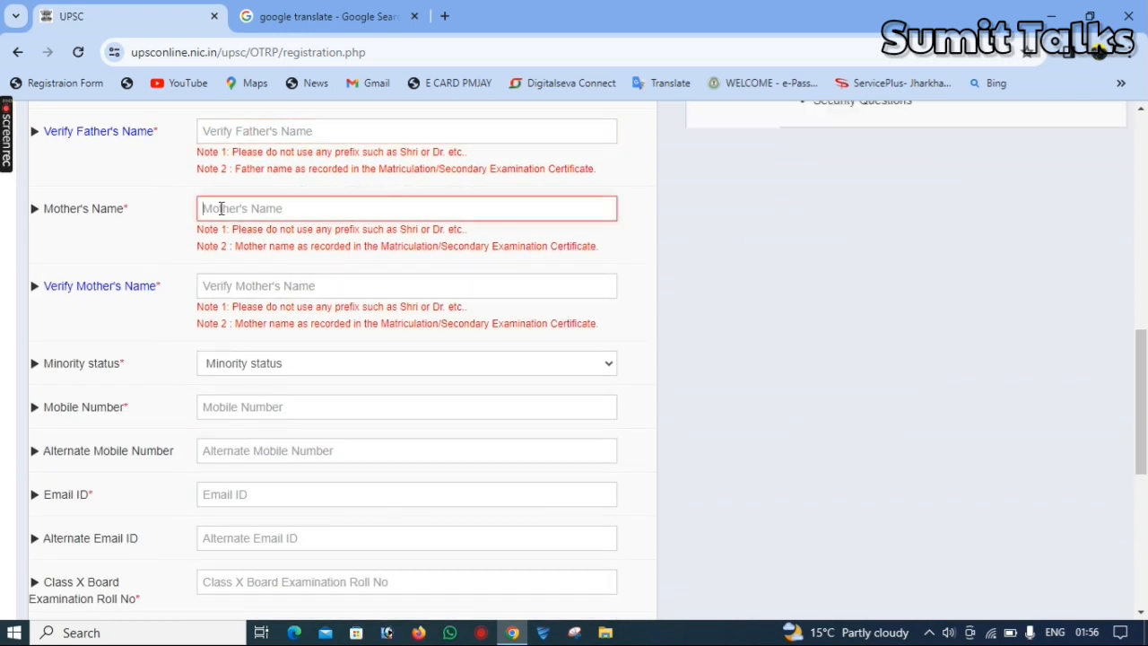
left_click(251, 287)
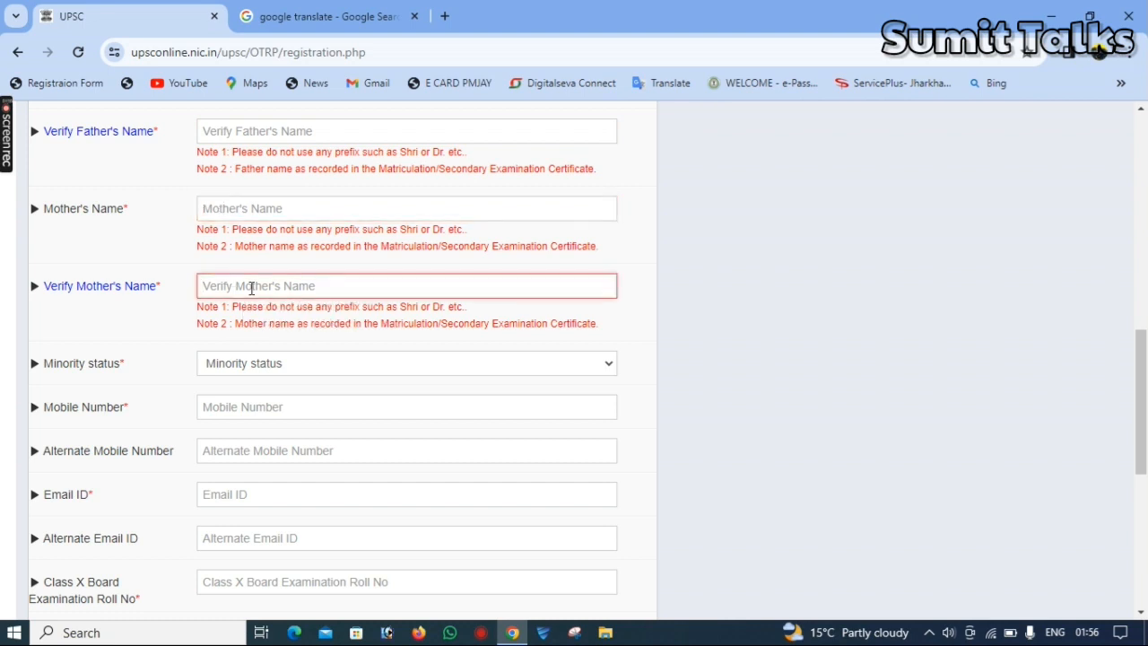
Set Minority status to No
left_click(264, 368)
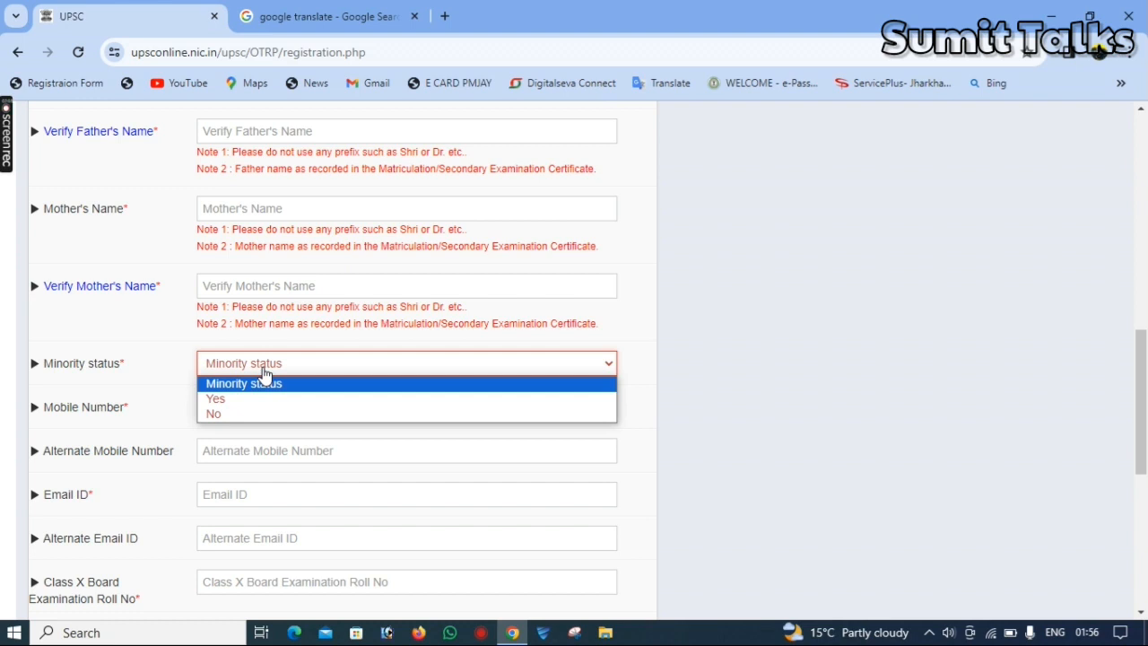
left_click(254, 412)
left_click(257, 406)
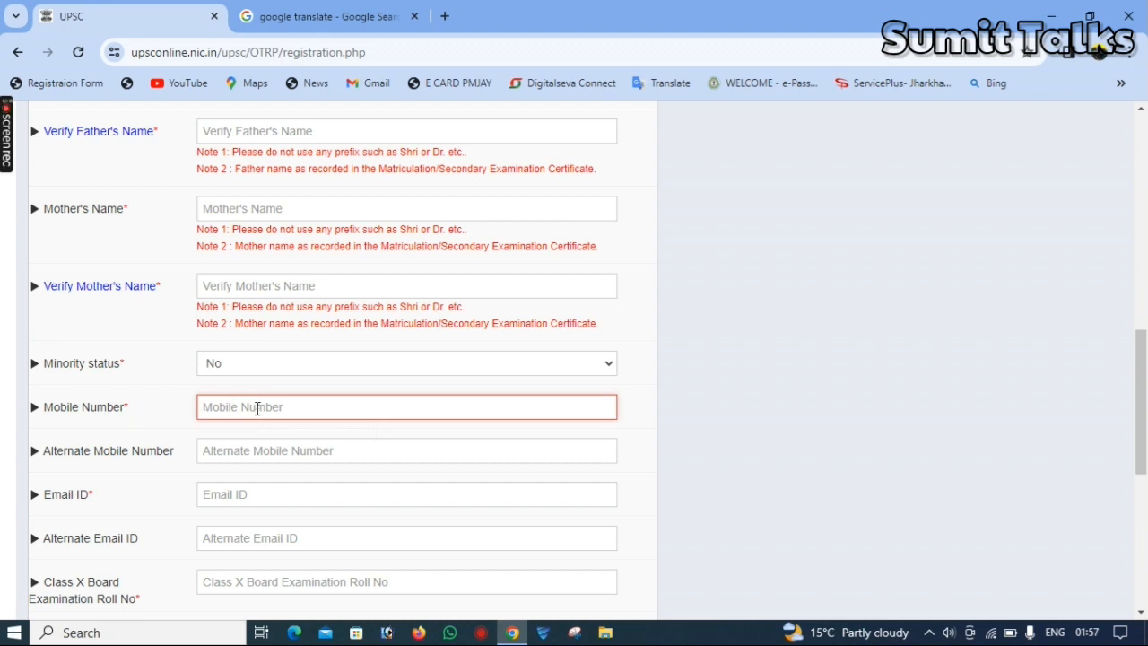
left_click(260, 452)
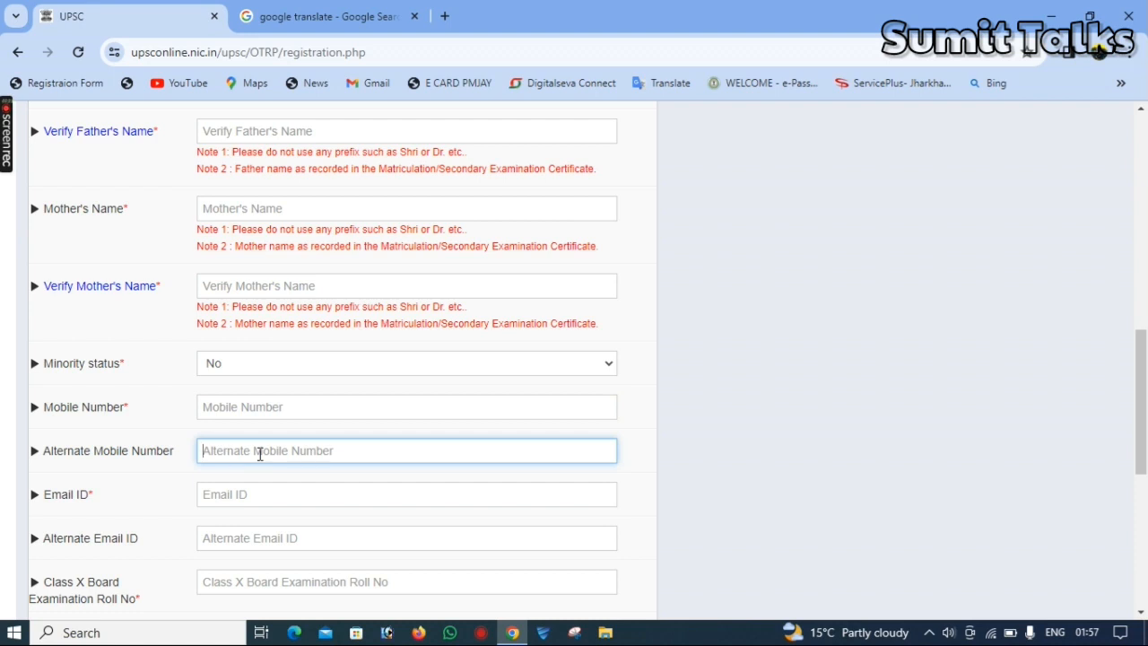
left_click(261, 492)
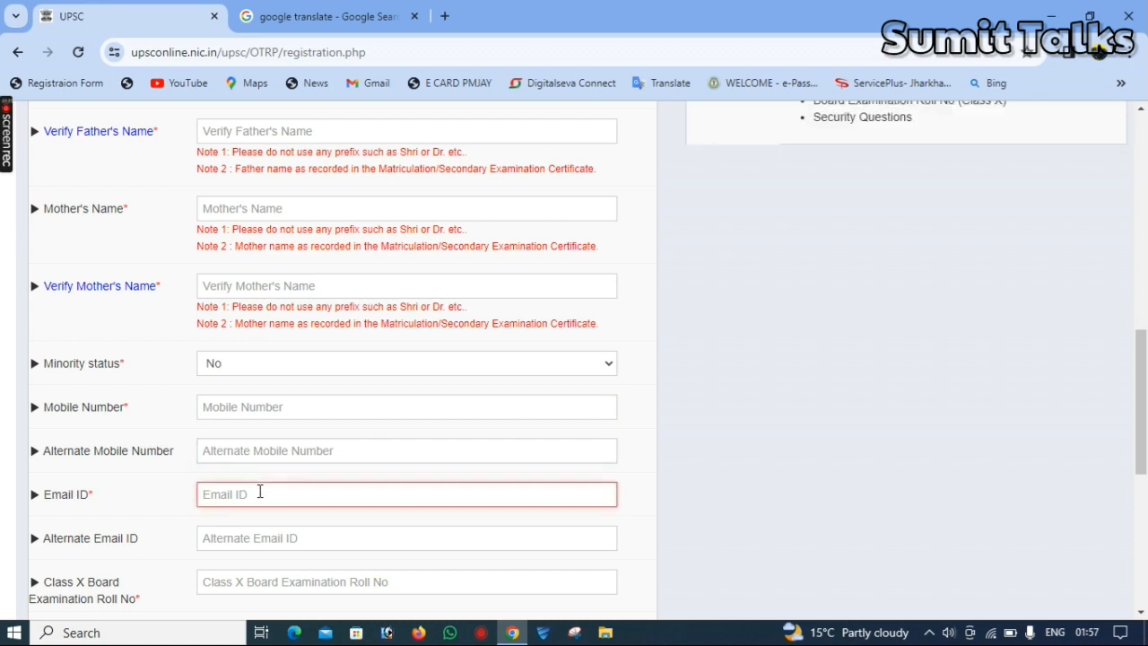
left_click(261, 538)
scroll(969, 392, "down", 4)
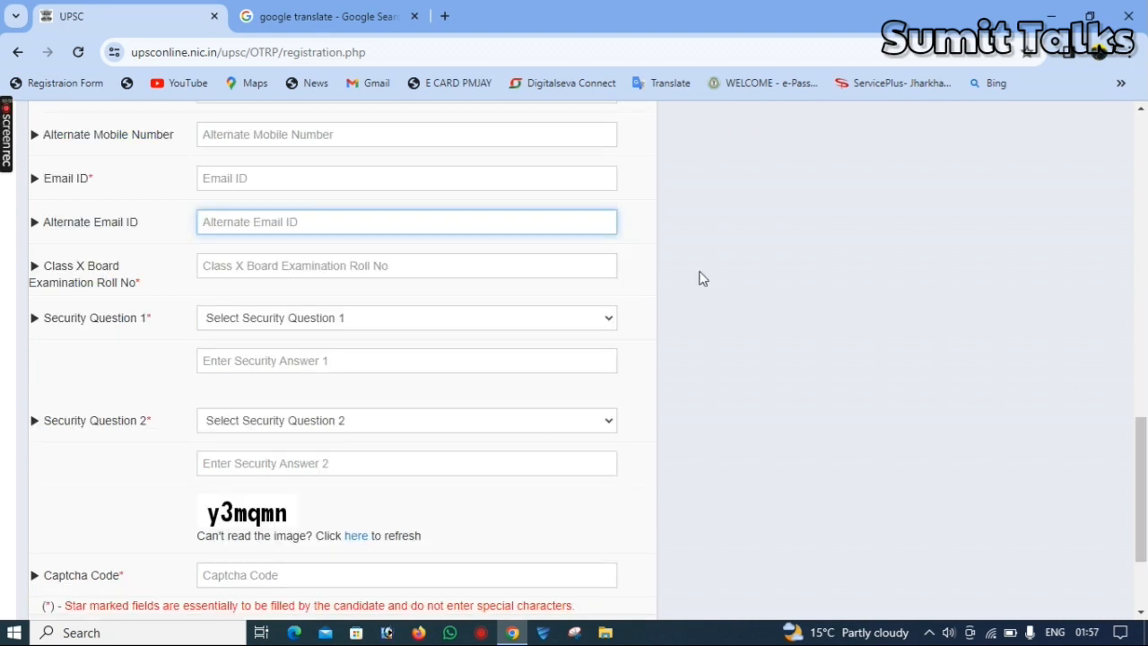
left_click(271, 267)
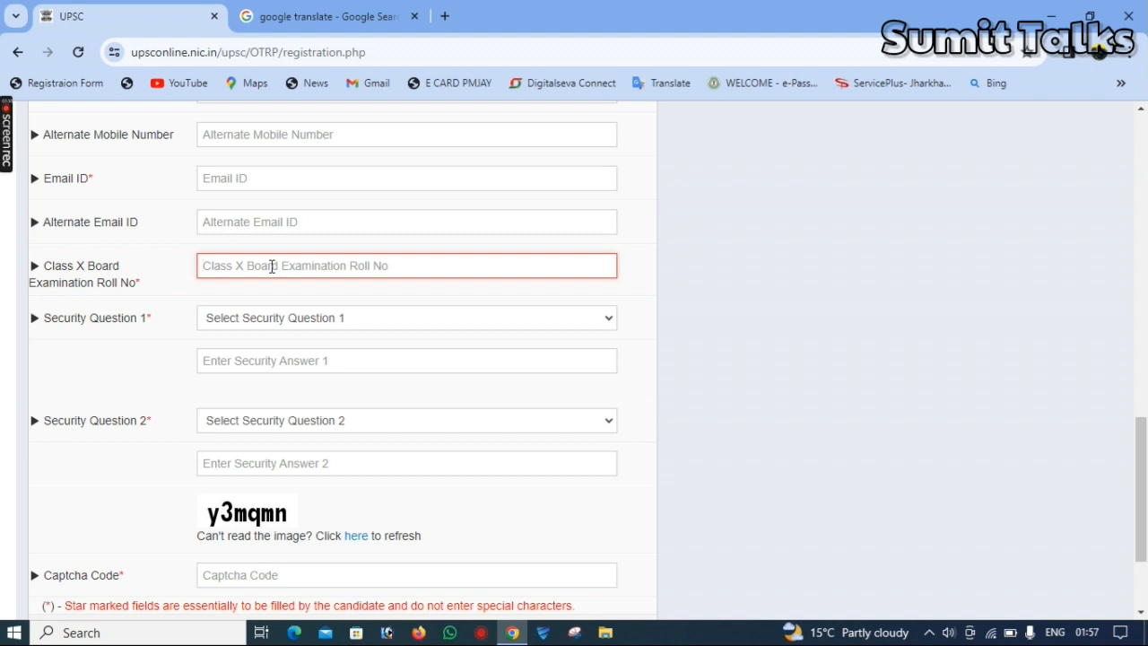
Choose "What is your favorite subject ?" as Security Question 1 and go to its answer field
left_click(280, 319)
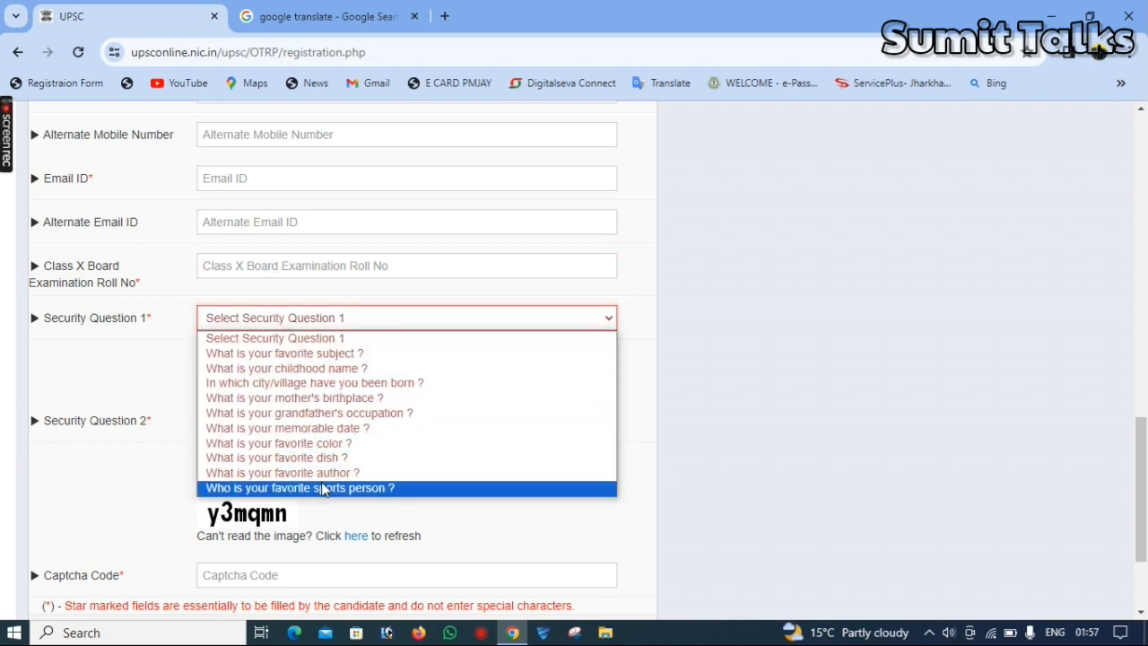
left_click(324, 355)
left_click(299, 360)
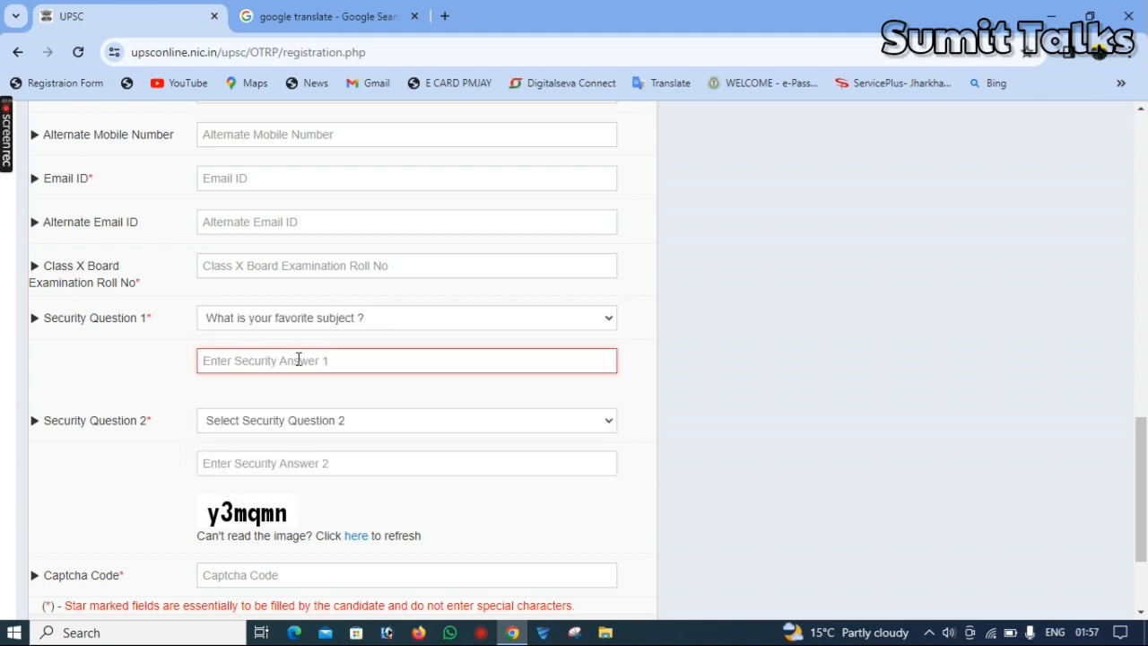
Choose "What is your childhood name ?" as Security Question 2 and go to its answer field
left_click(313, 427)
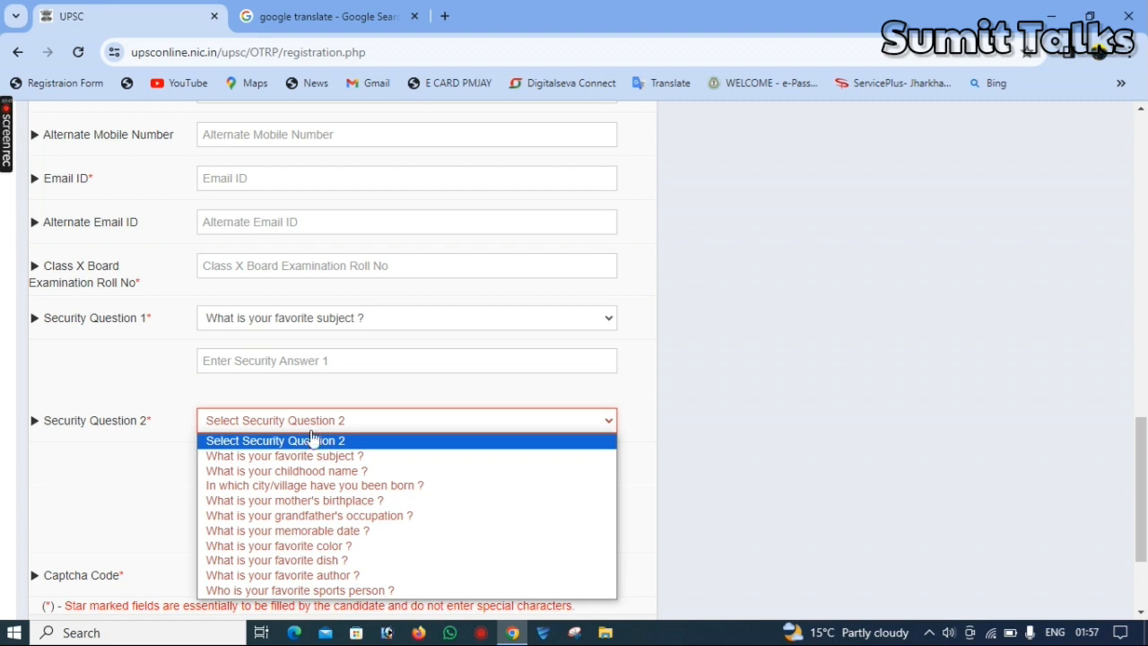
left_click(316, 471)
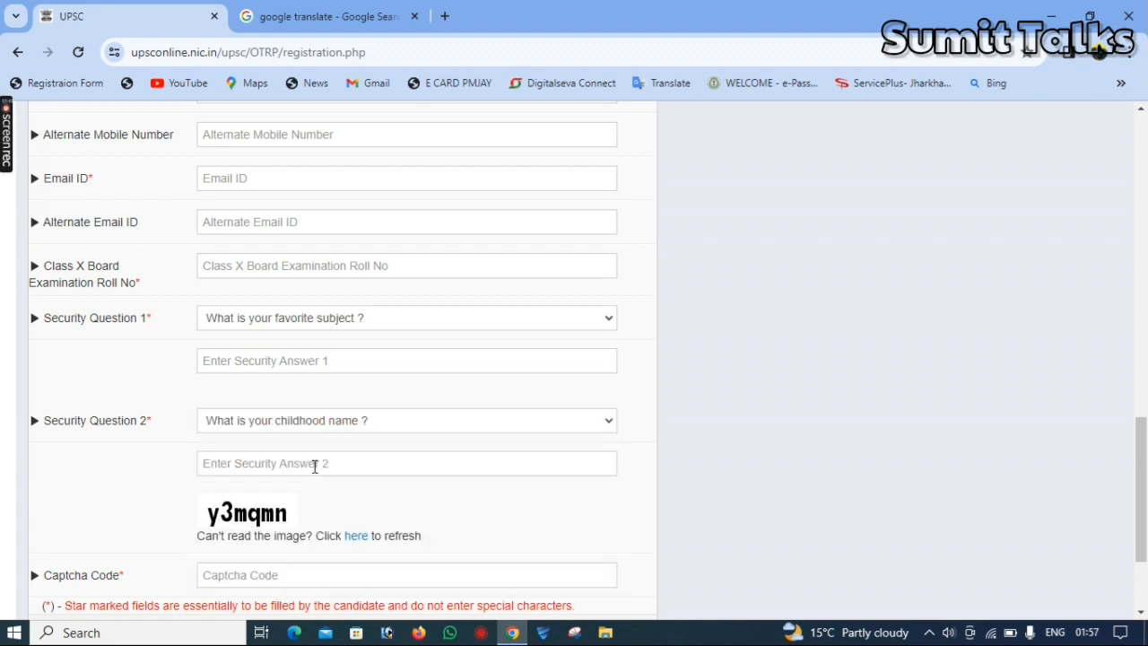
left_click(261, 462)
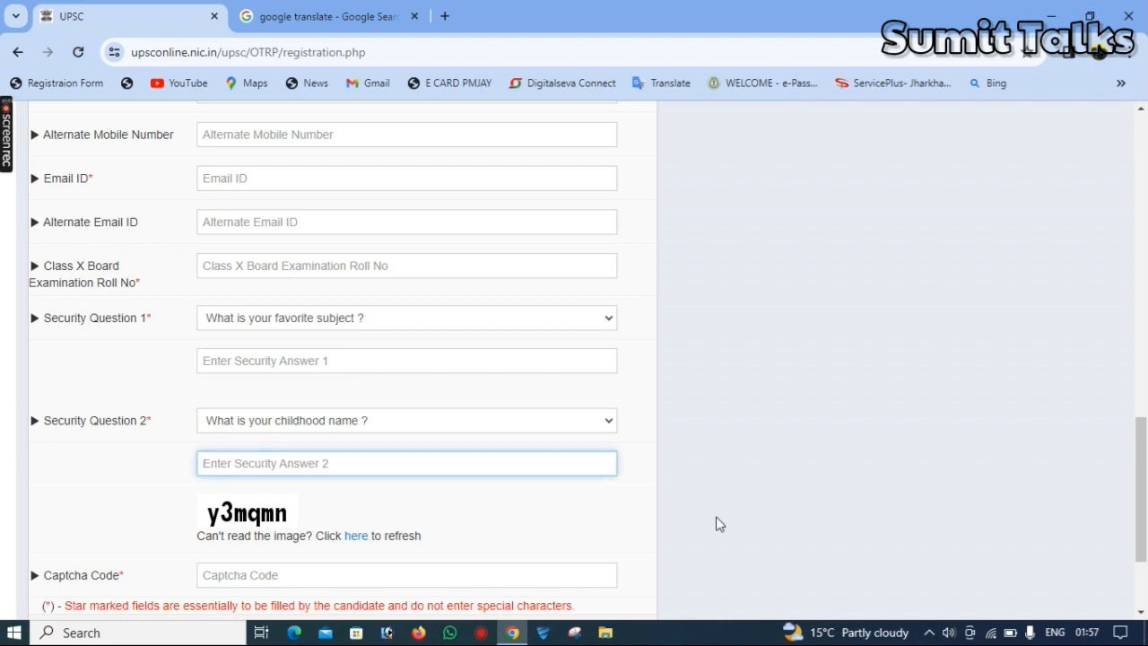
Fill in the captcha code and submit the registration form
left_click_drag(1145, 535, 1145, 585)
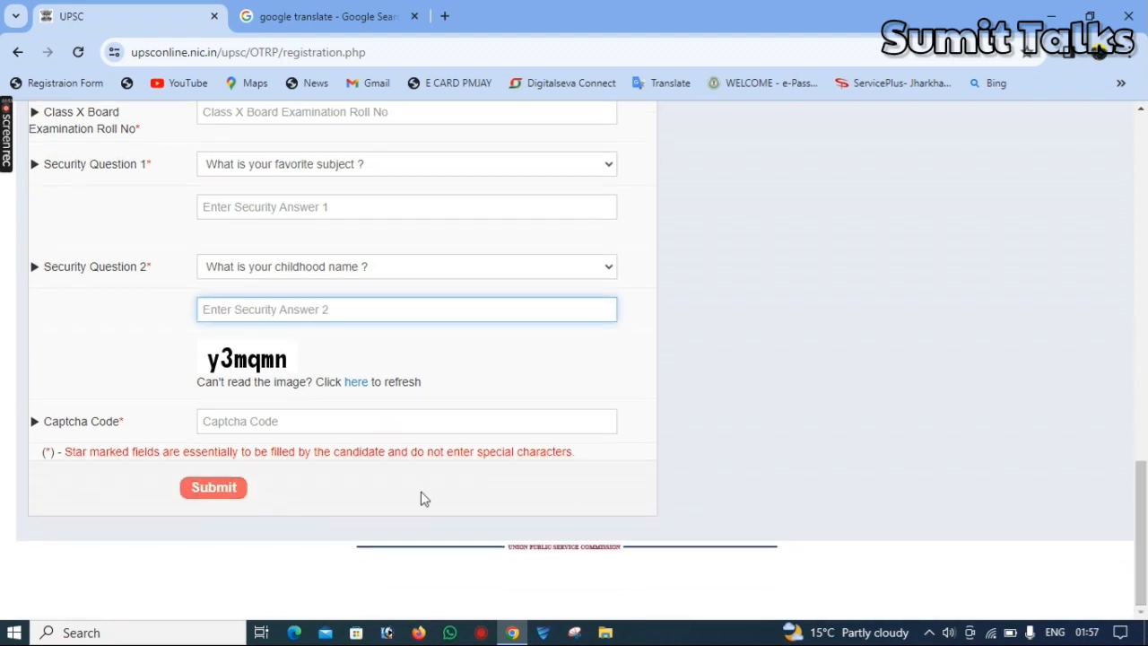
left_click(285, 426)
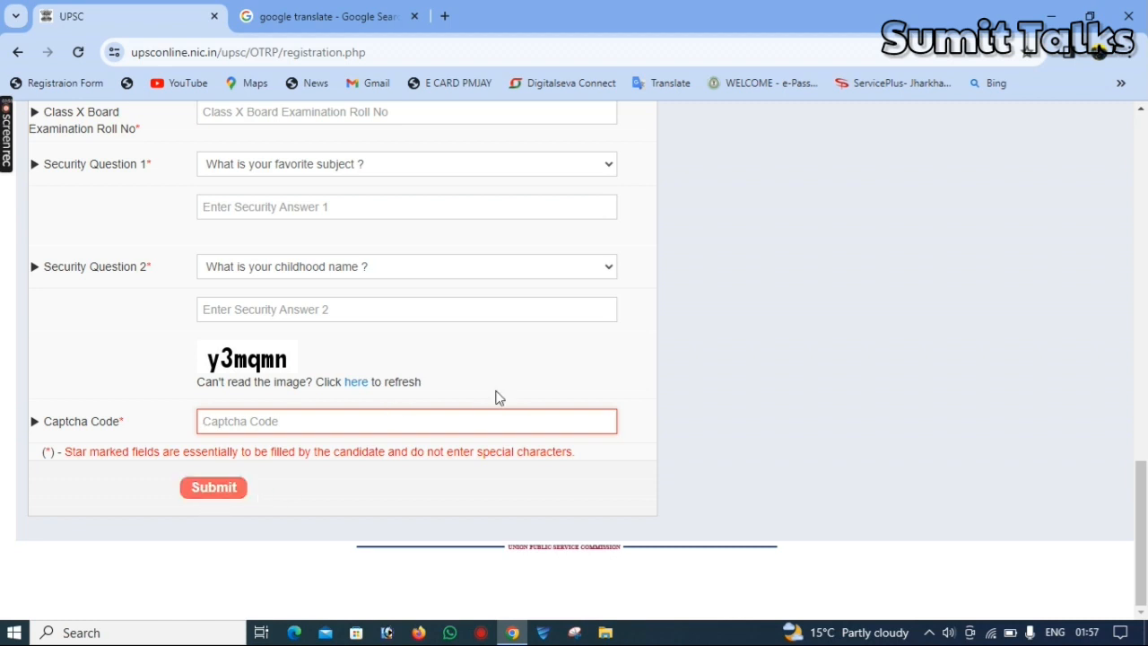
left_click_drag(1145, 492, 1145, 468)
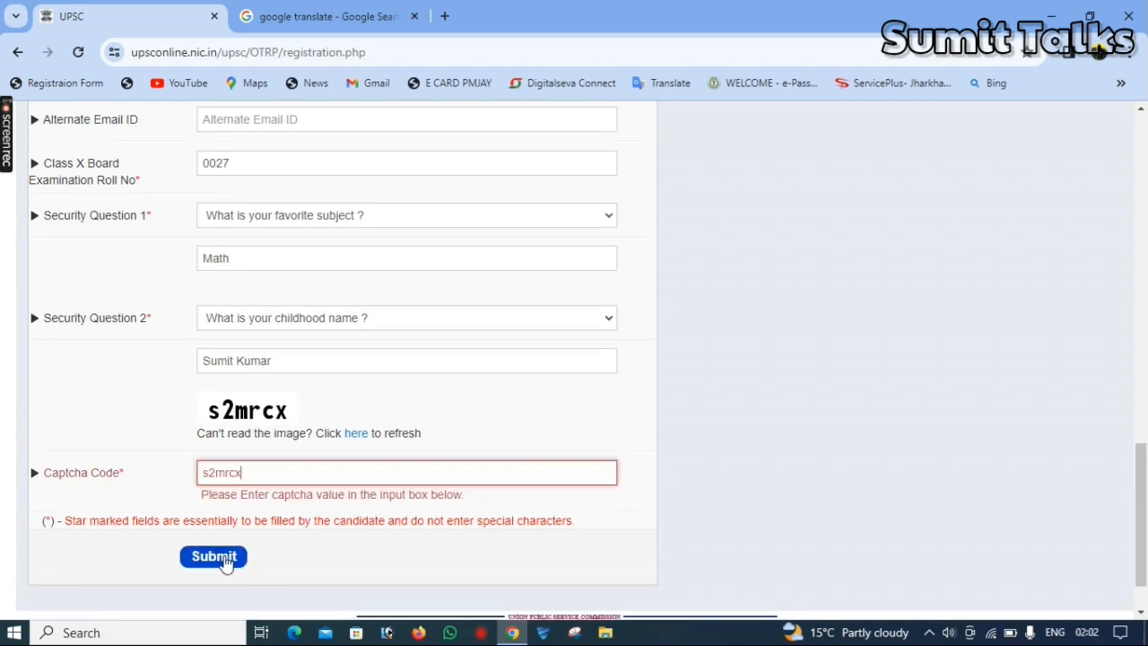
left_click(226, 558)
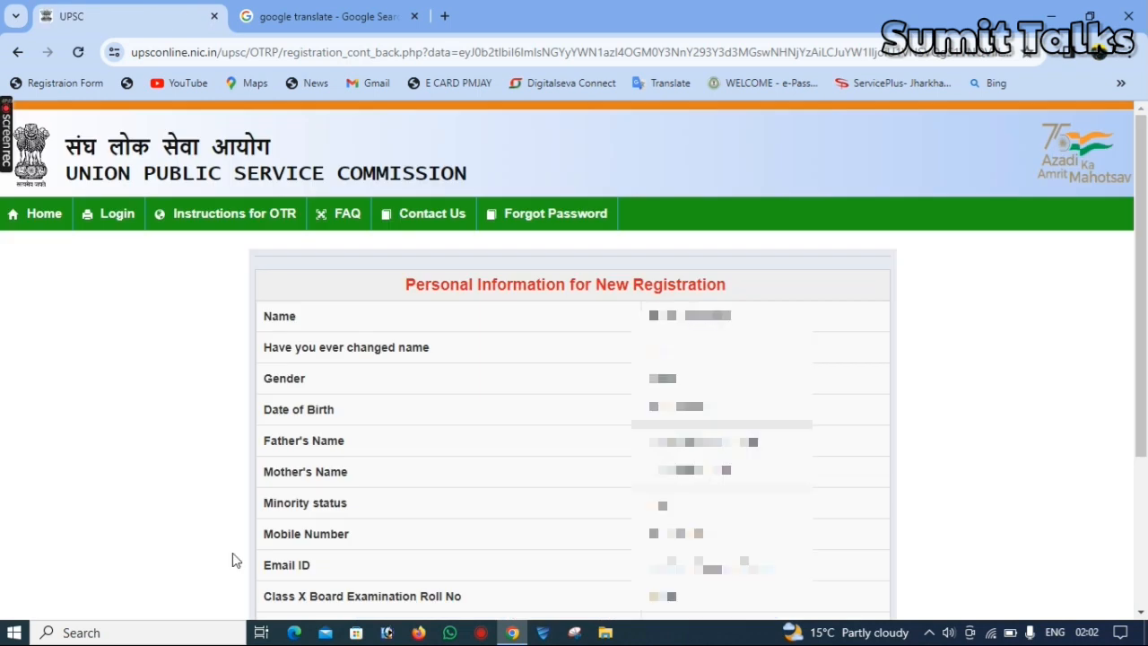
Review the personal information preview and agree to it
left_click_drag(1142, 316, 1146, 467)
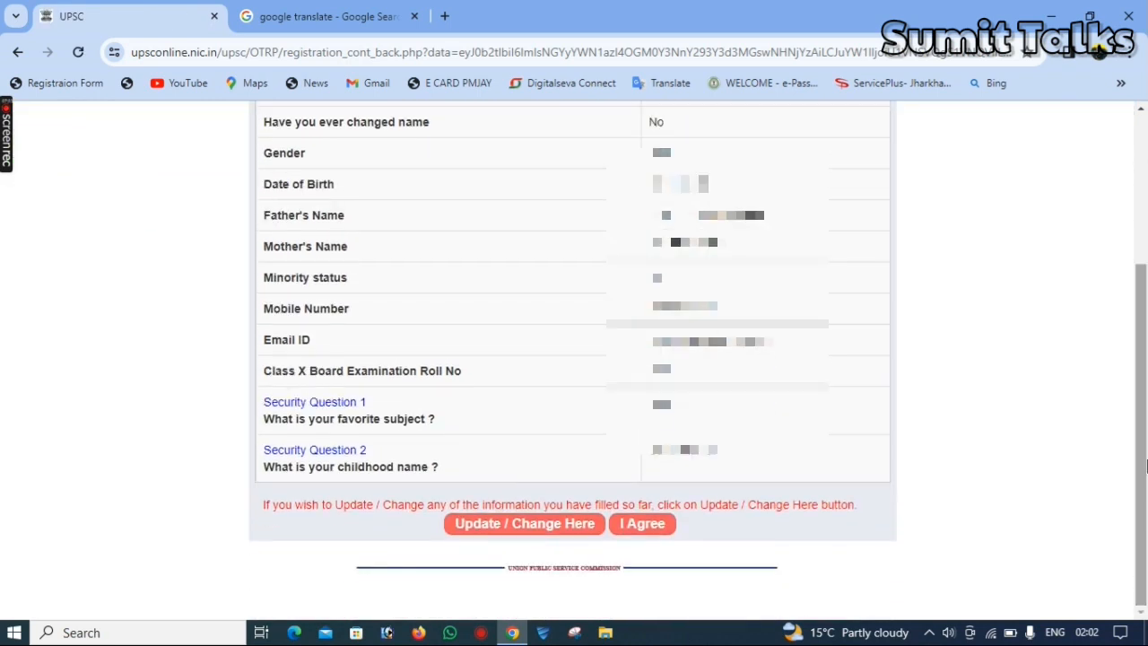
left_click(663, 530)
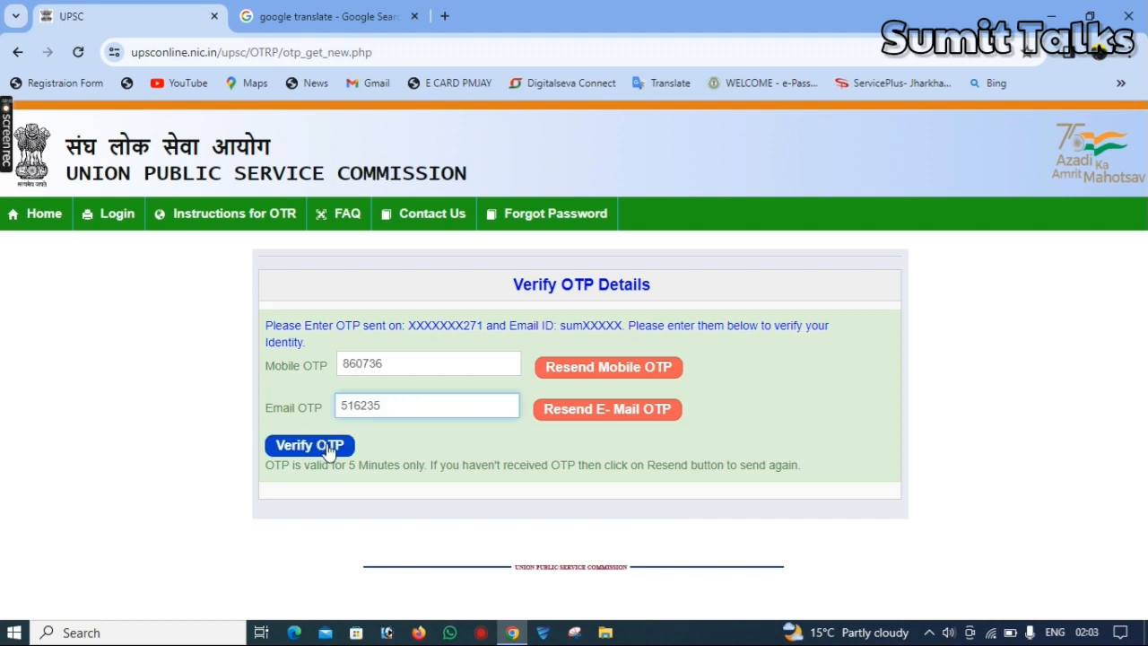
Verify the mobile and e-mail OTPs
left_click(328, 447)
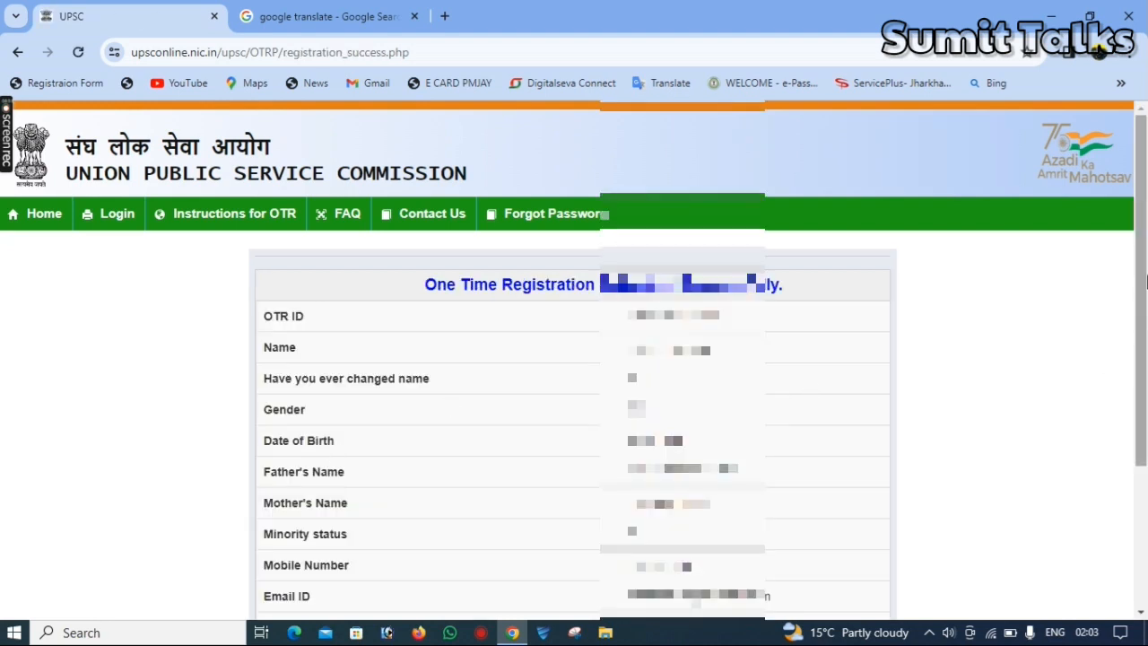
left_click_drag(1146, 281, 1147, 422)
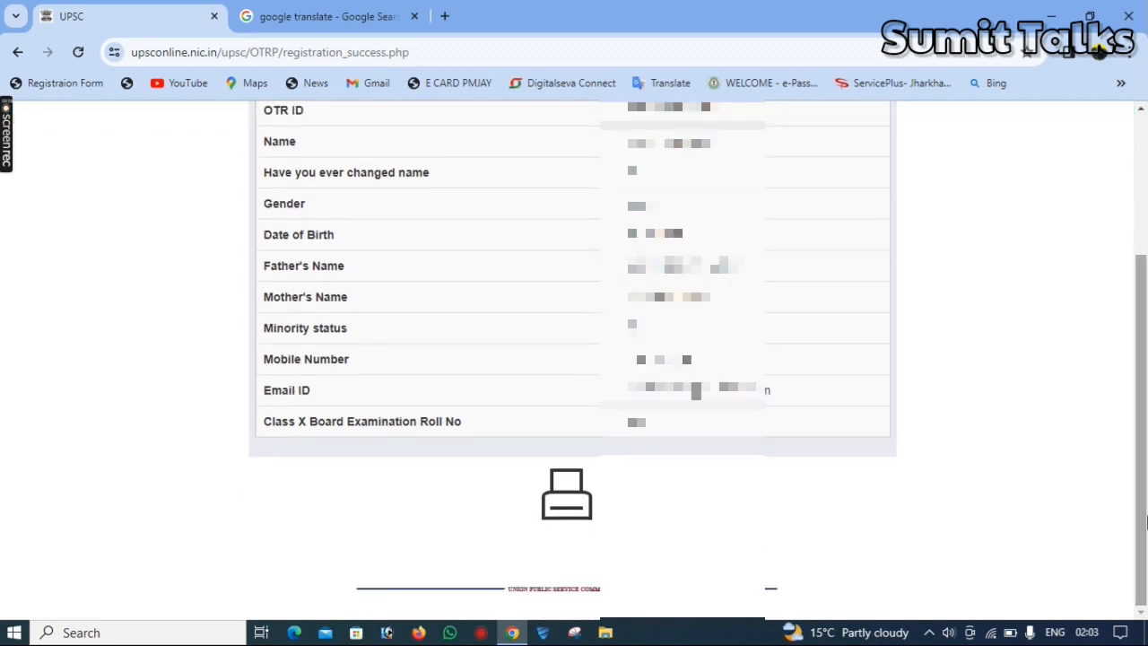
left_click(568, 516)
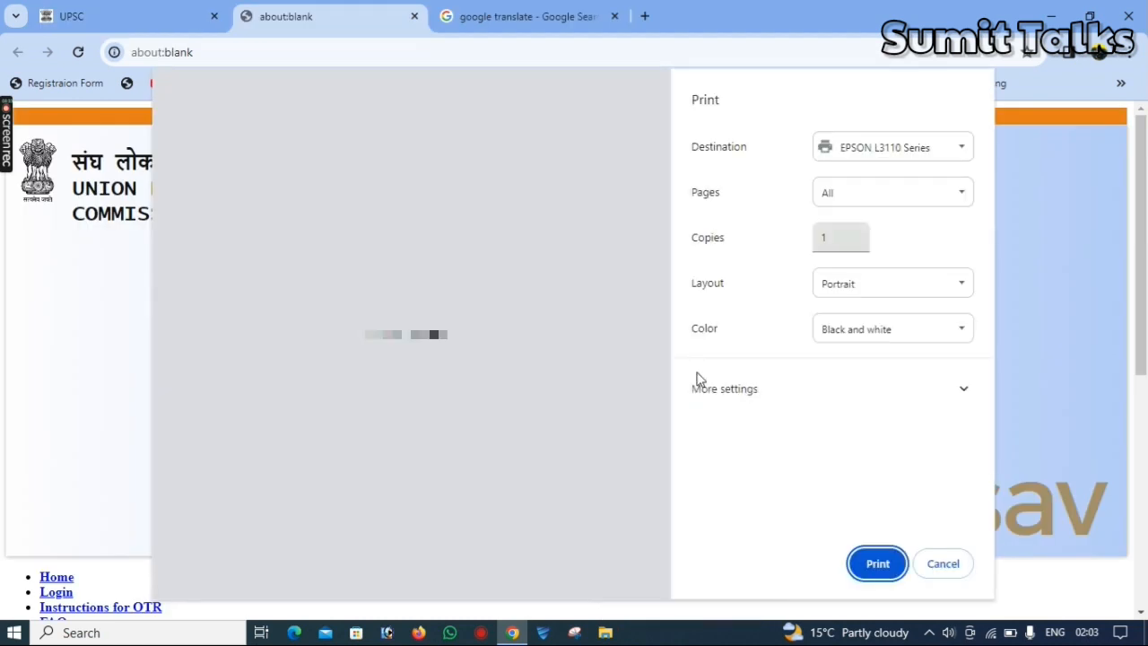
left_click(871, 154)
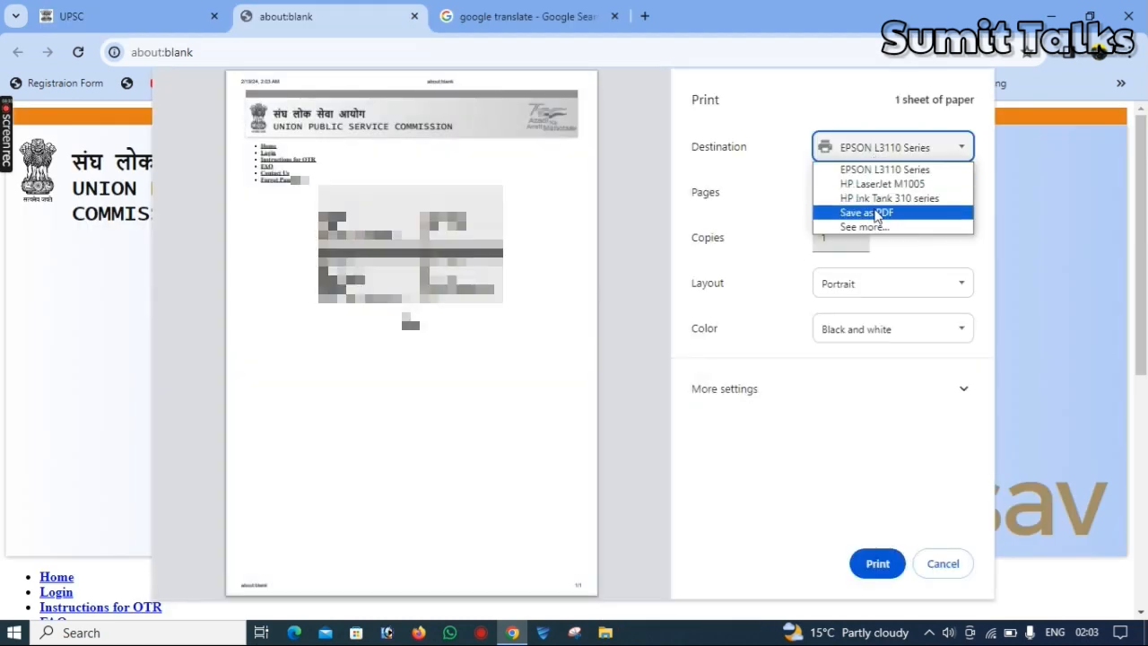
left_click(874, 214)
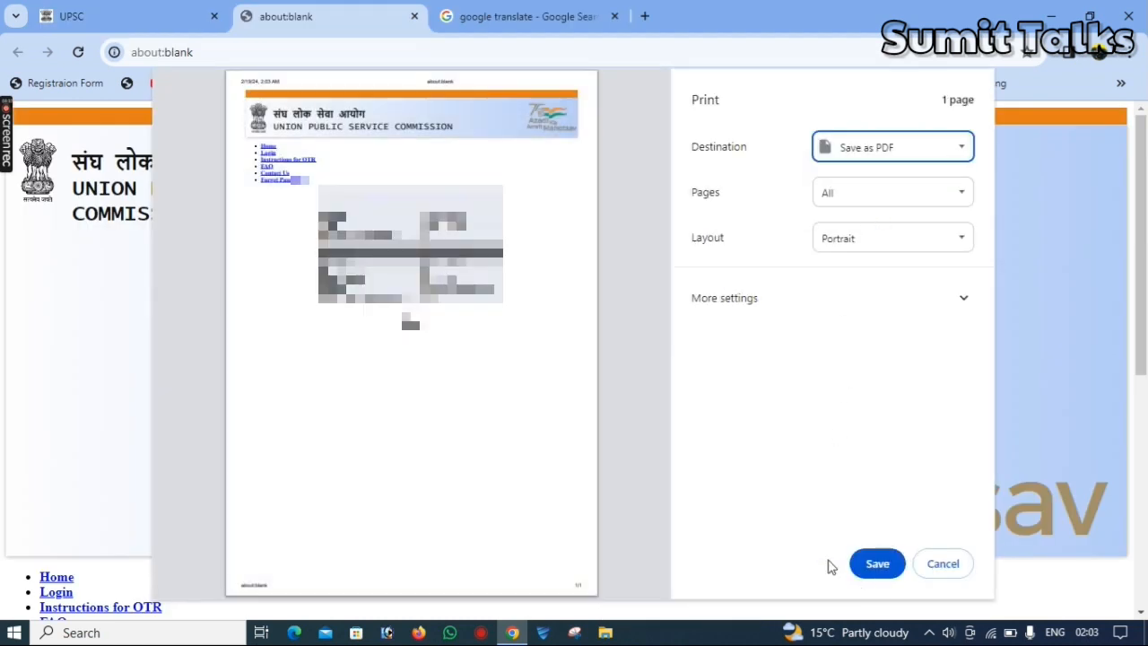
key("Escape")
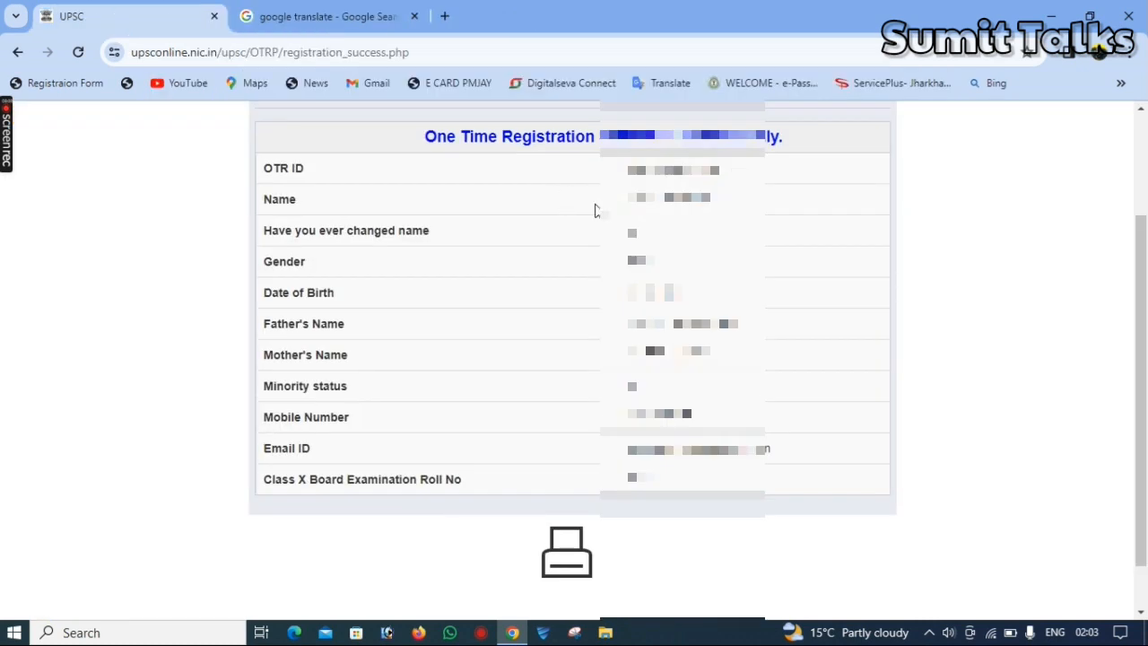
Open the UPSC login page from the registration confirmation
left_click_drag(628, 168, 752, 179)
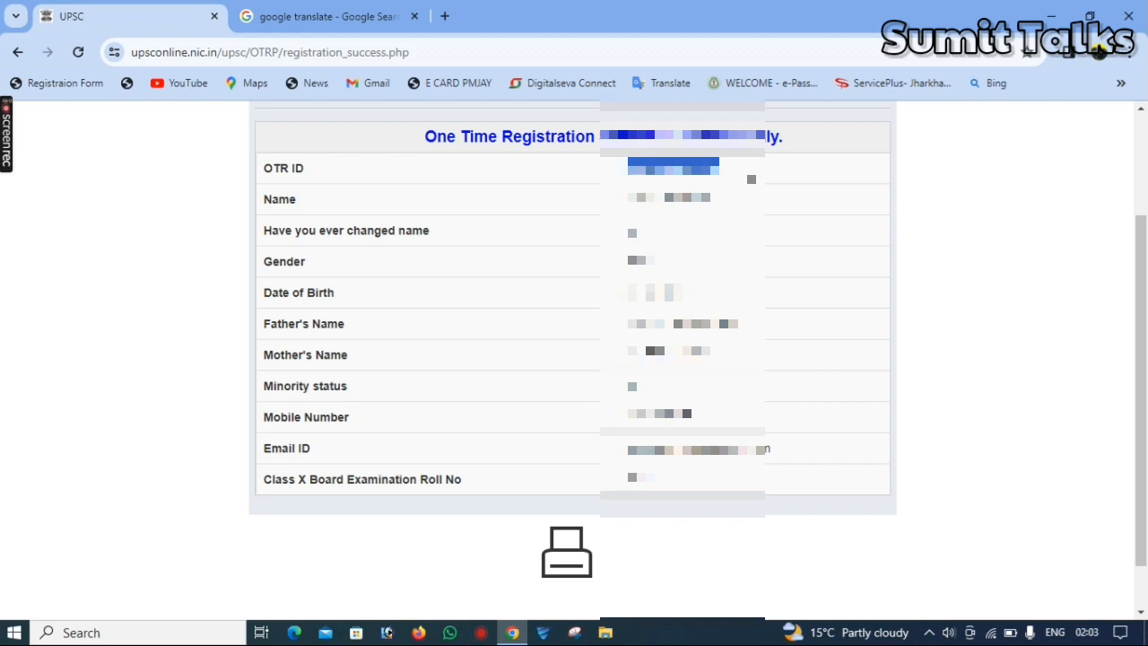
left_click_drag(1133, 349, 1146, 157)
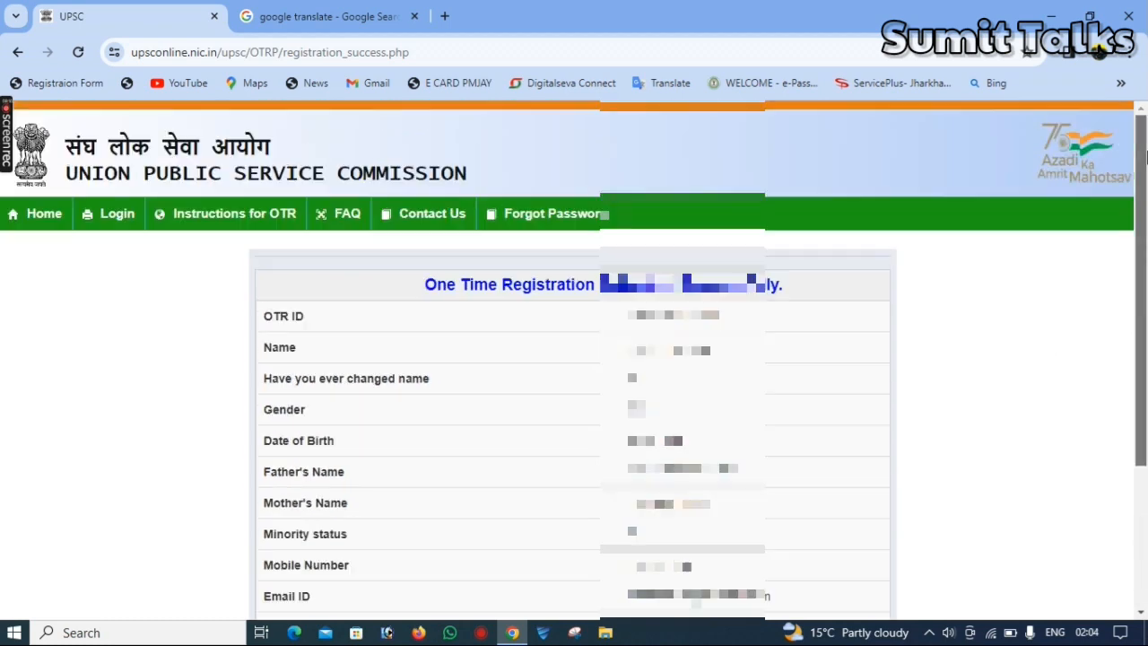
left_click(123, 223)
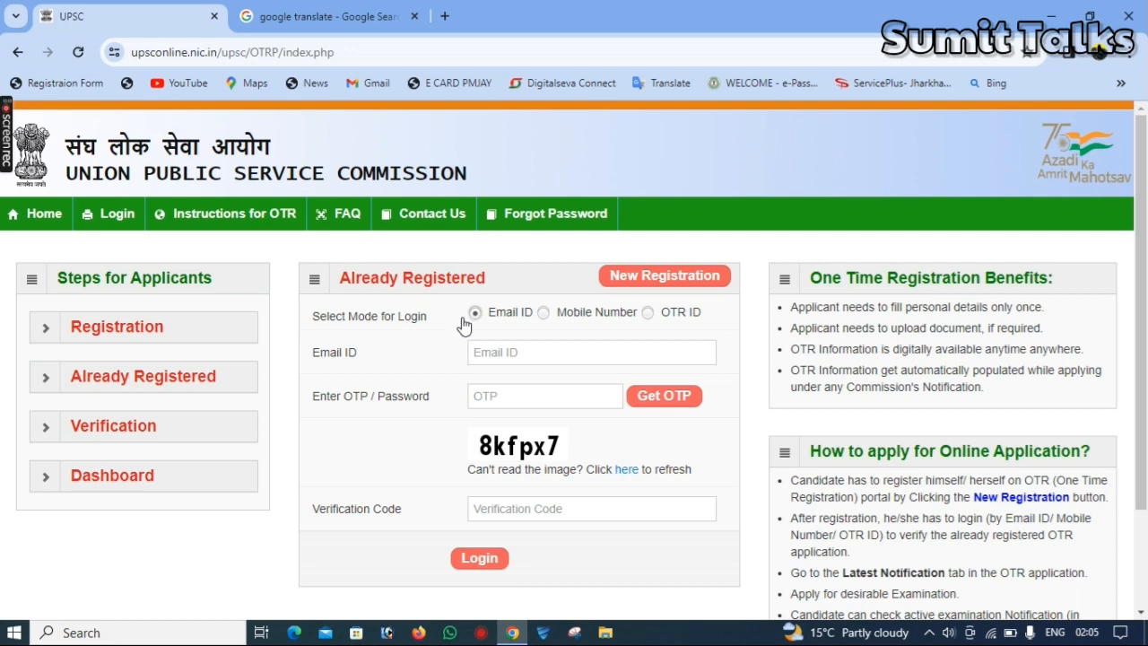
Switch the login mode to Mobile Number, enter the registered mobile number and request a login OTP
left_click(485, 352)
left_click(543, 313)
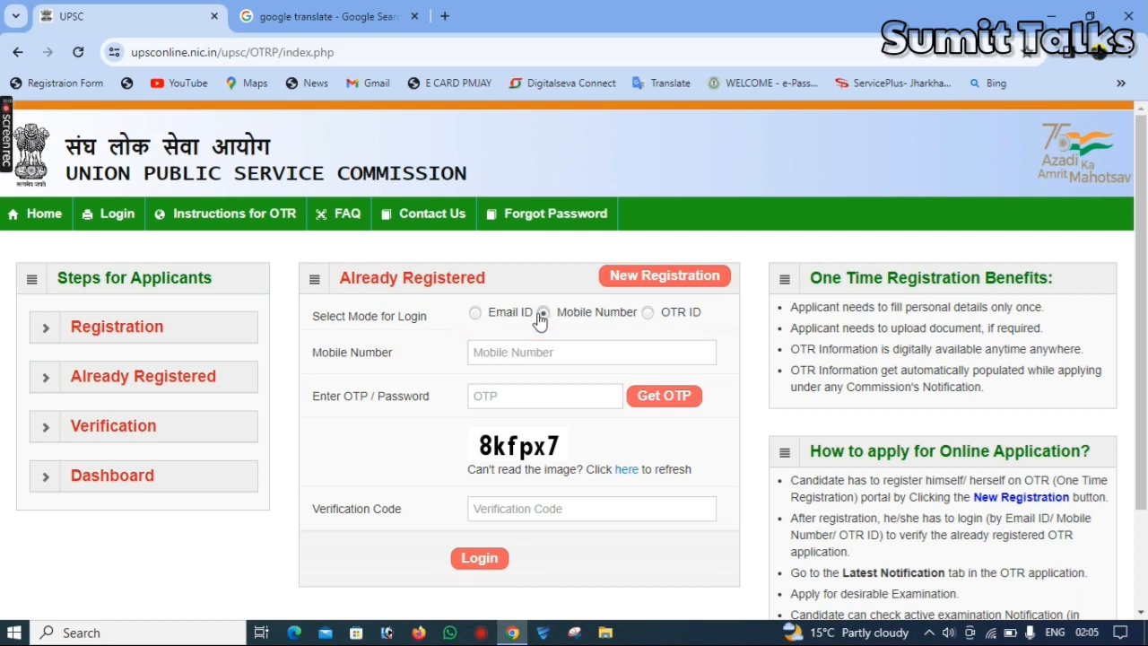
left_click(534, 350)
type("**********")
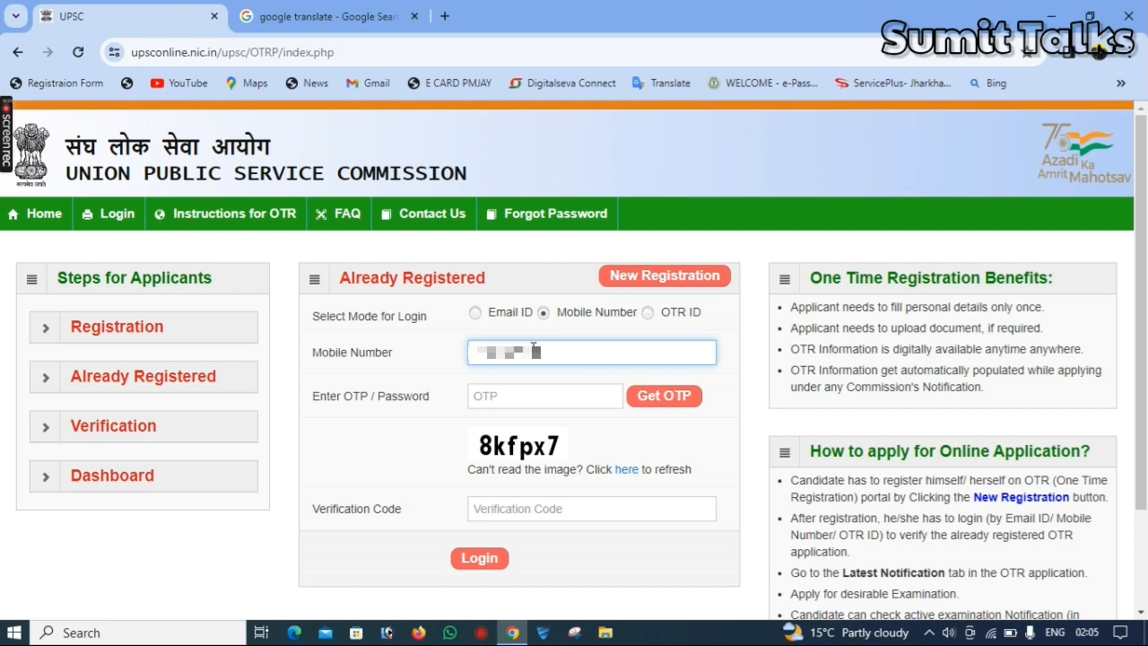
left_click(663, 397)
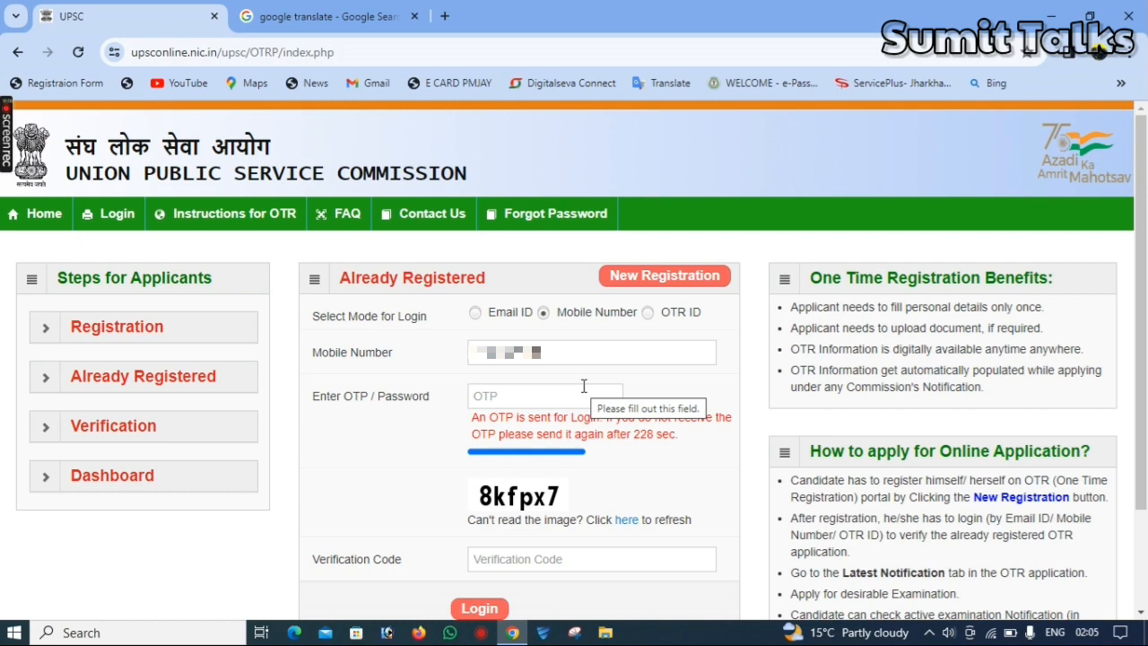
Enter the received login OTP and the captcha verification code, log in, and decline saving the password
left_click(555, 388)
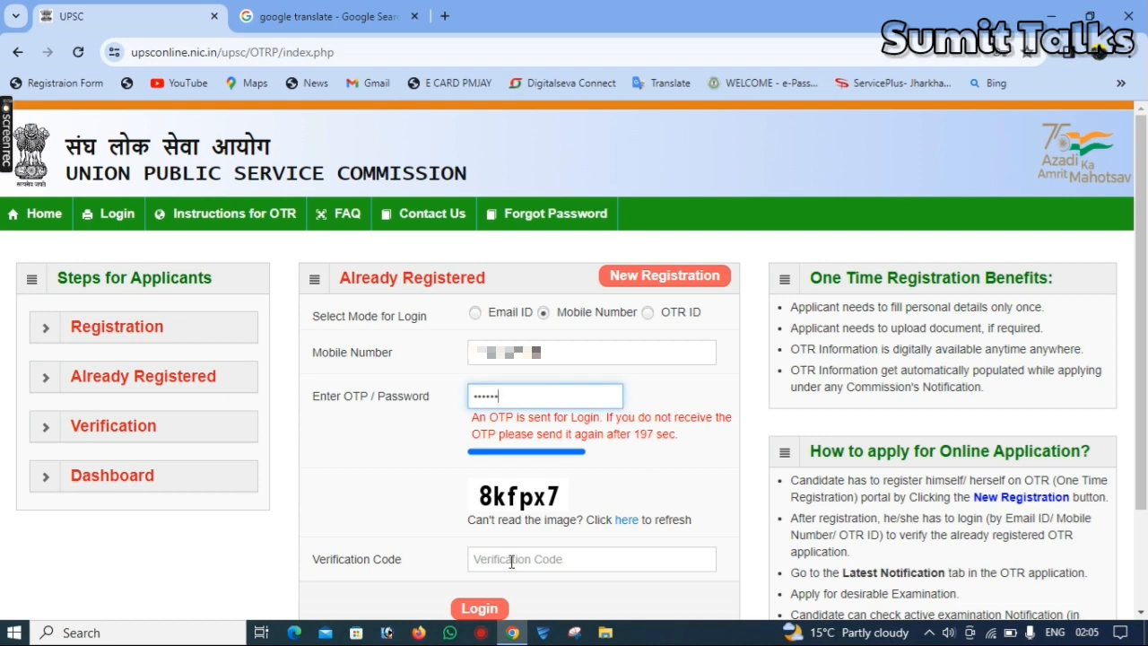
left_click(511, 561)
type("8K")
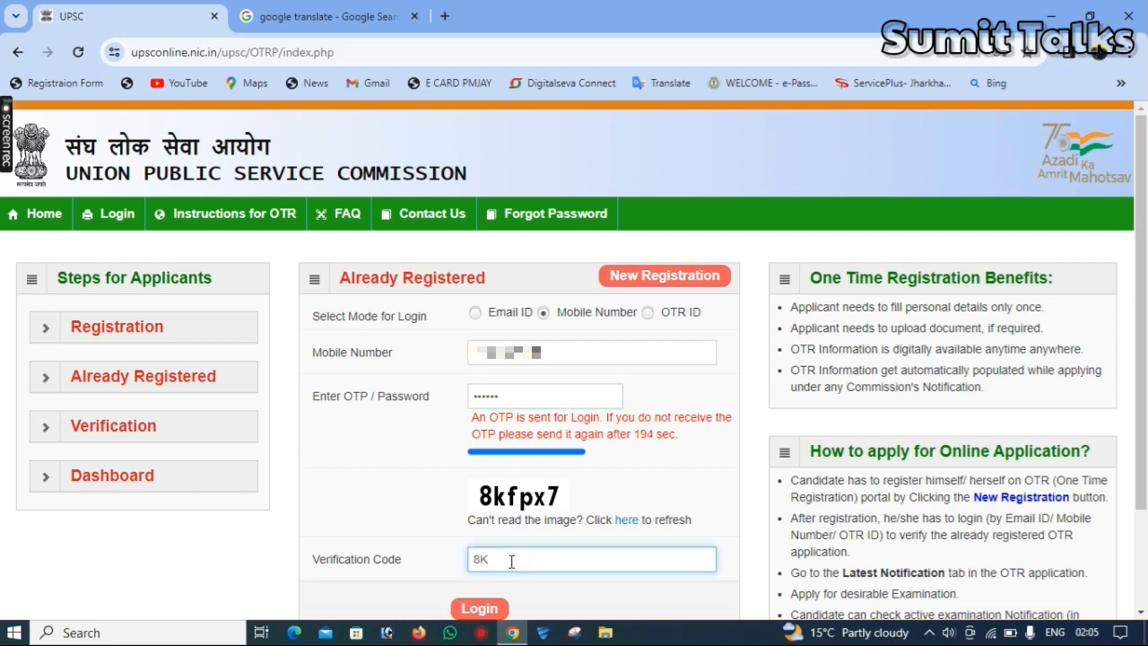
type("fpx7")
left_click(485, 610)
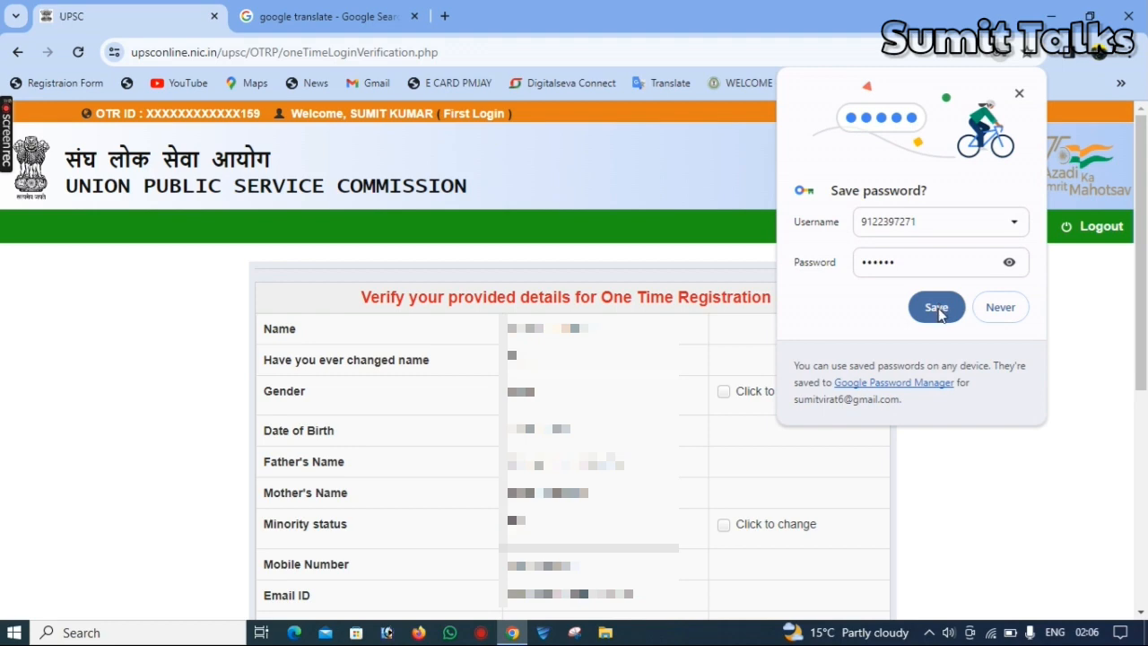
left_click(995, 308)
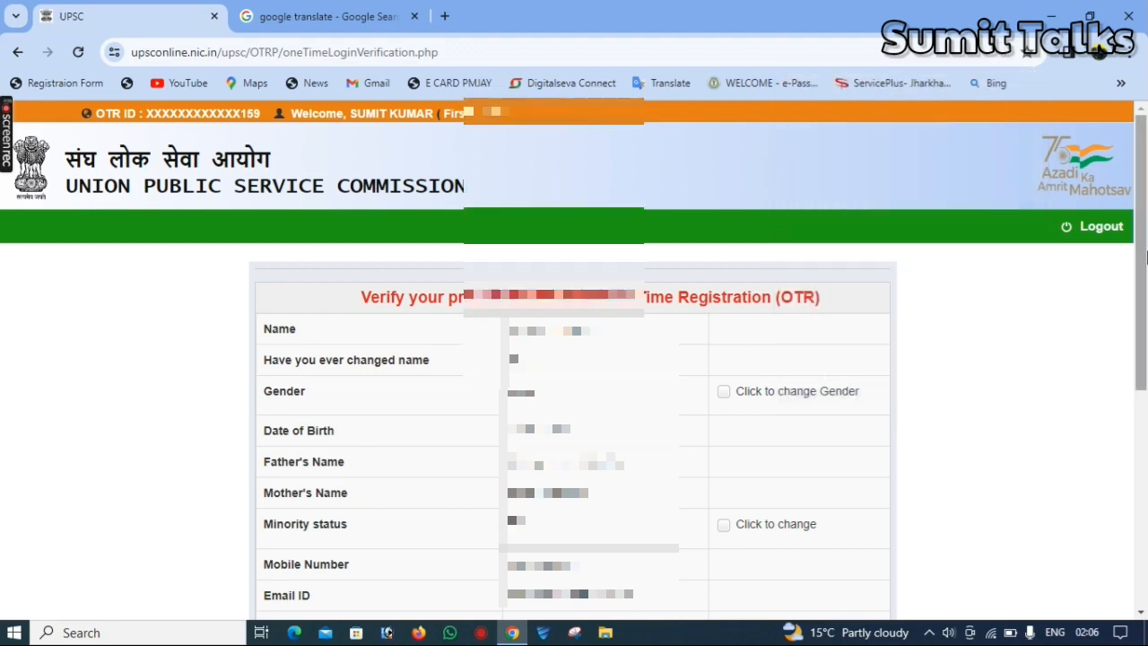
Set and confirm a new account password meeting the criteria, then submit it
scroll(1143, 386, "down", 3)
left_click_drag(1147, 391, 1146, 436)
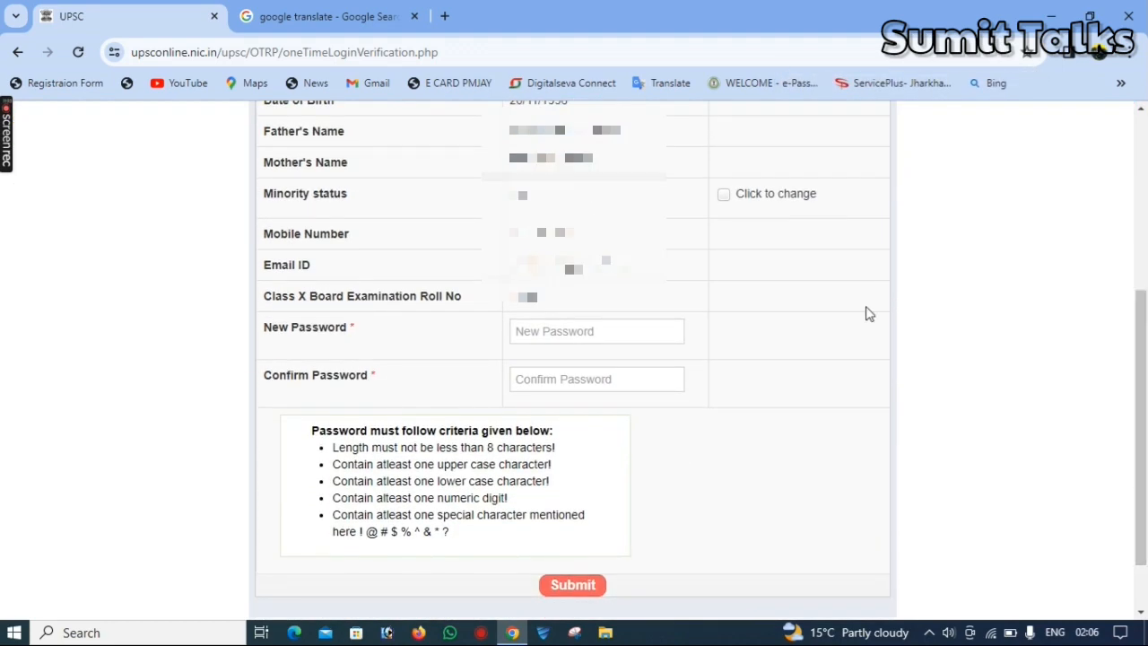
left_click(523, 332)
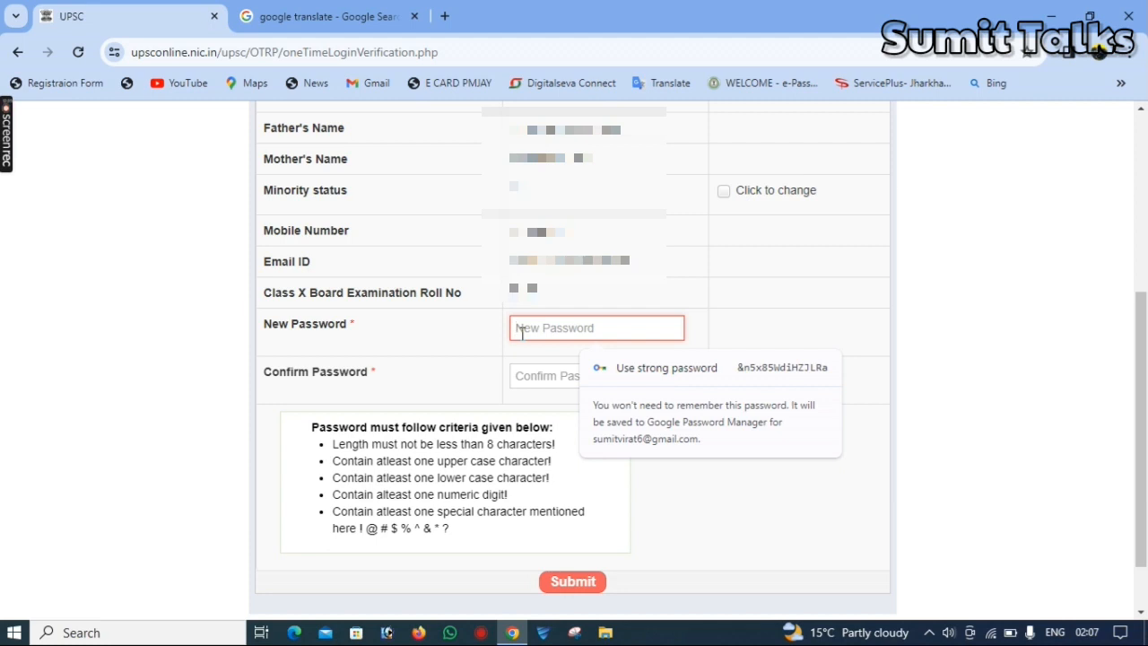
type("•••••••")
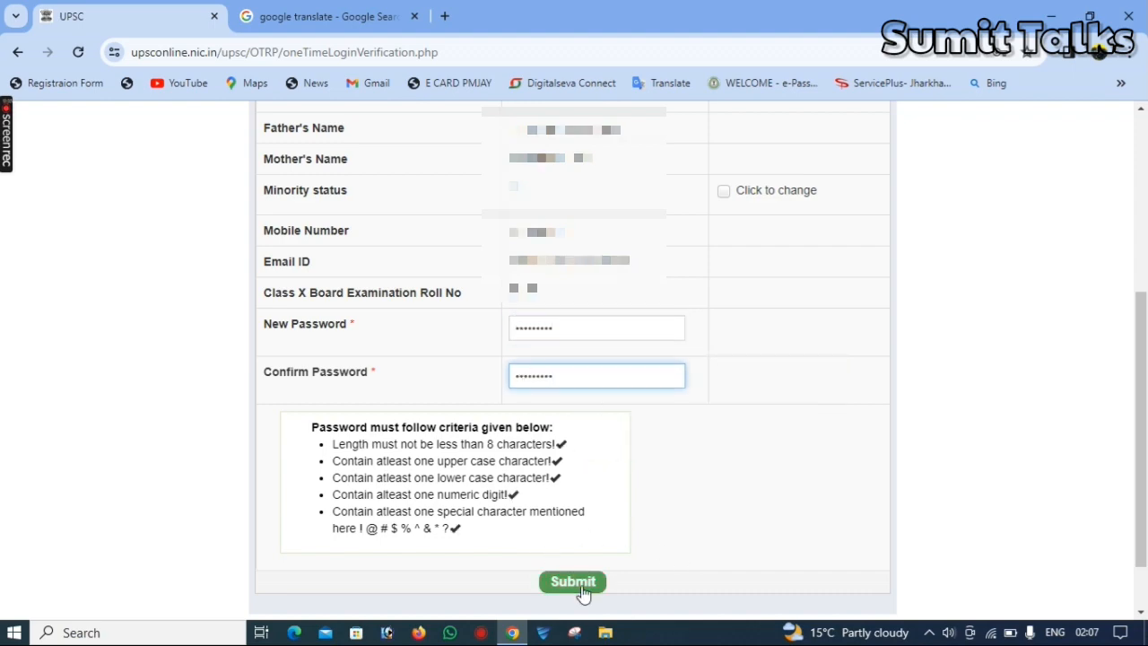
left_click(581, 589)
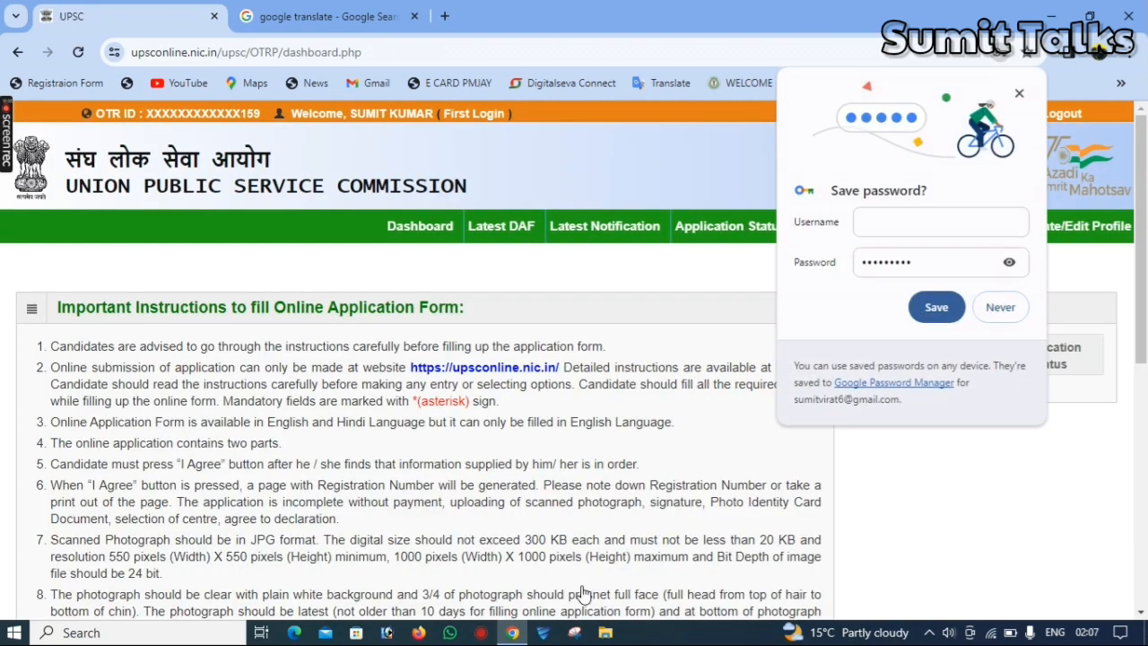
Decline saving the password and open the Latest Notification page from the dashboard
left_click(1017, 305)
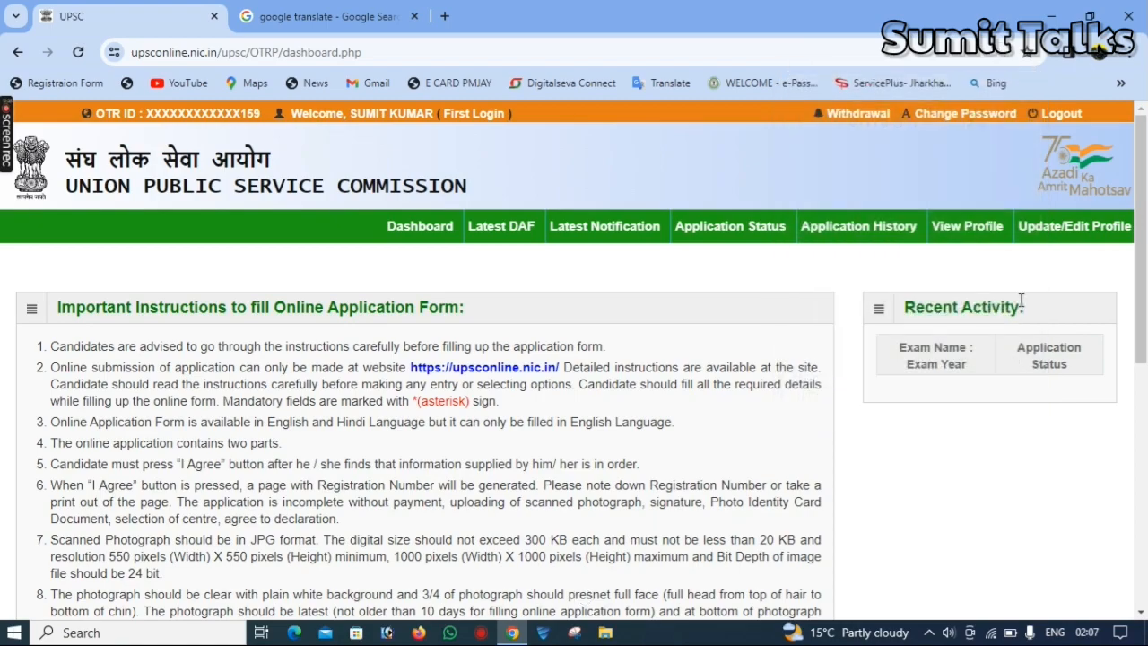
left_click_drag(1146, 235, 1145, 503)
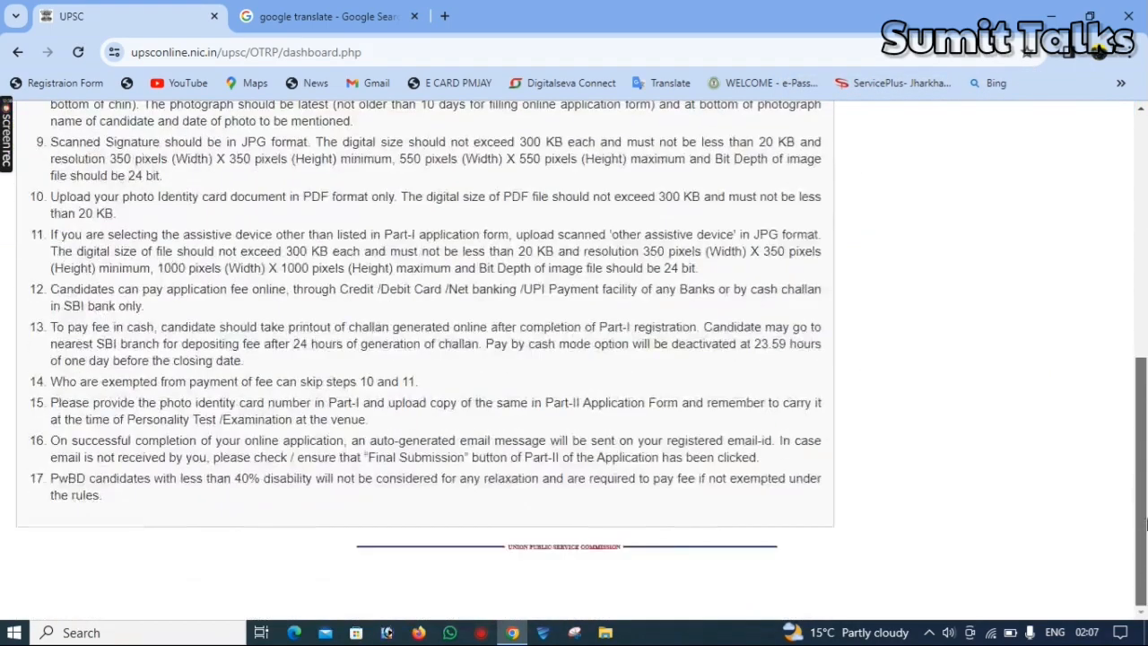
left_click_drag(1146, 554, 1146, 313)
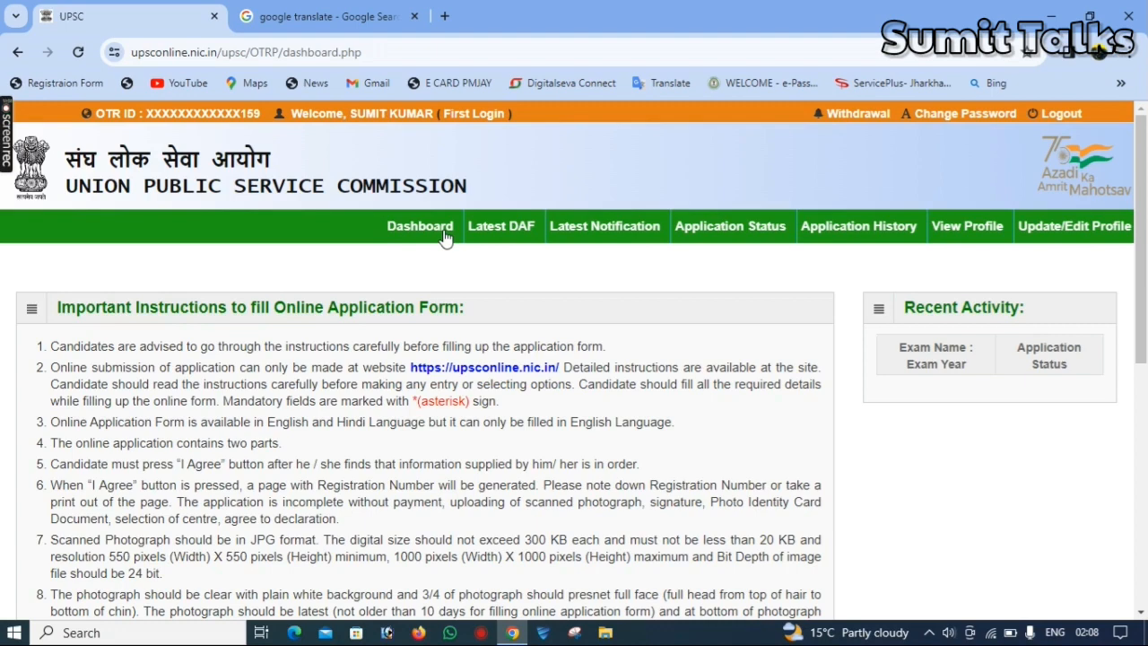
left_click(601, 238)
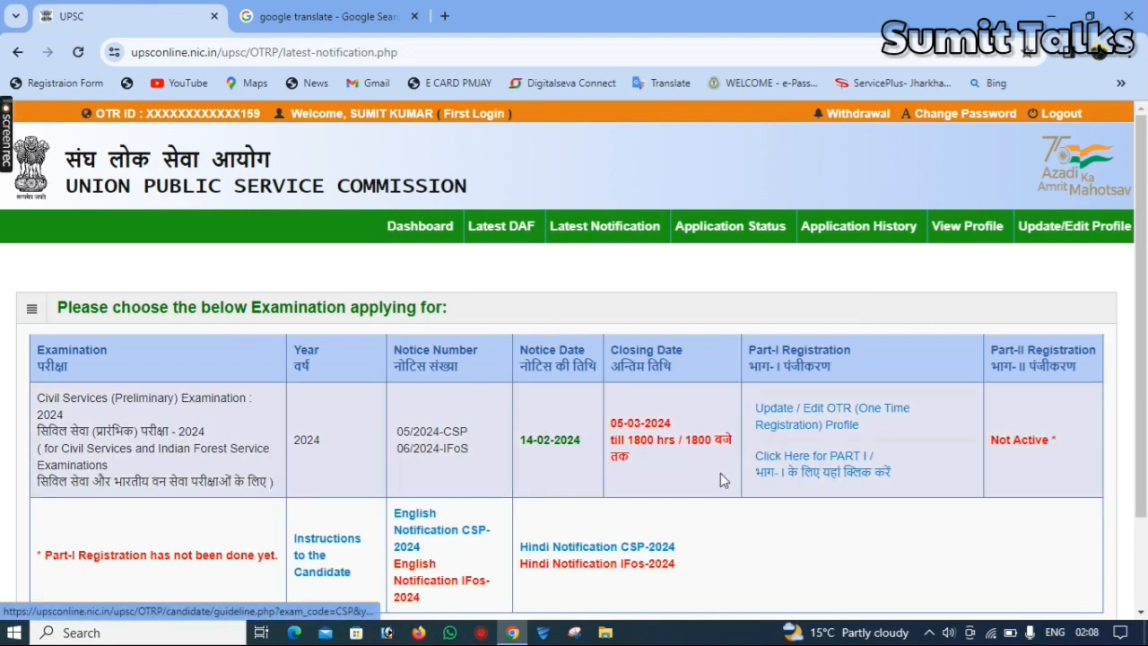
Start Part I registration for the Civil Services (Preliminary) Examination 2024 and confirm having read the instructions
left_click(847, 477)
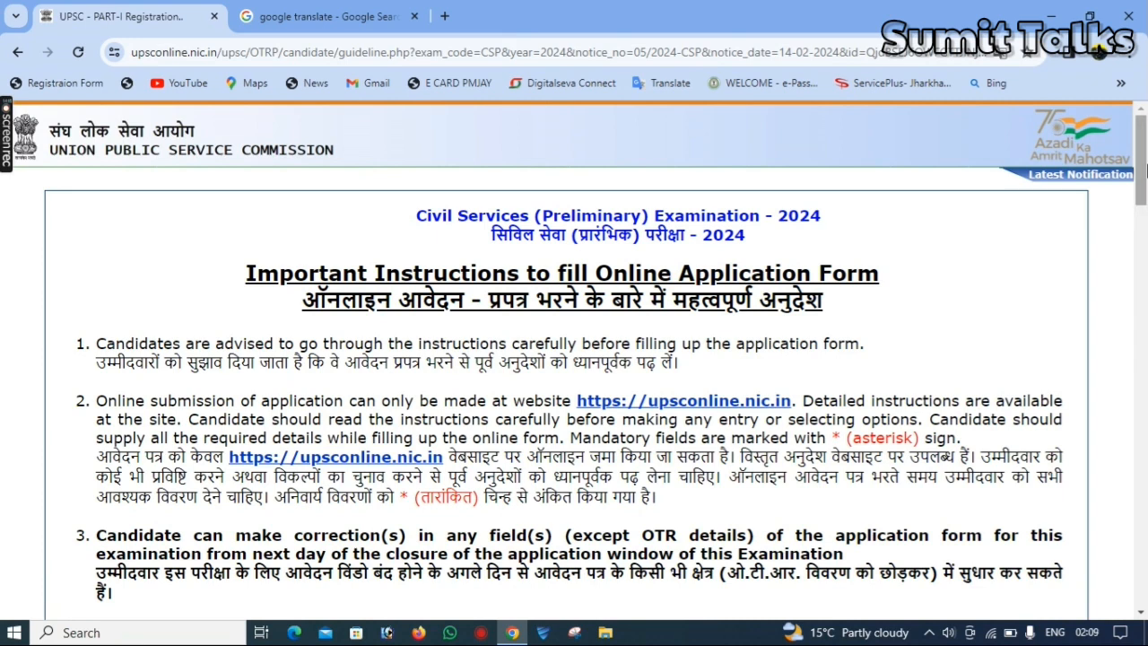
left_click_drag(1146, 168, 1146, 182)
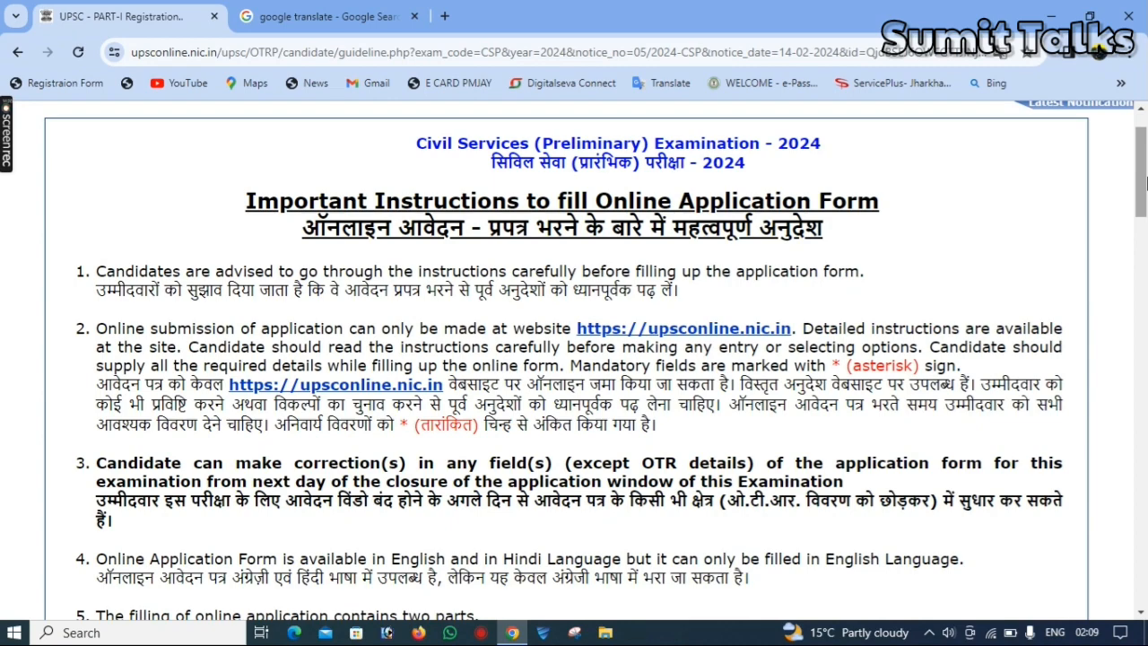
scroll(1145, 182, "down", 5)
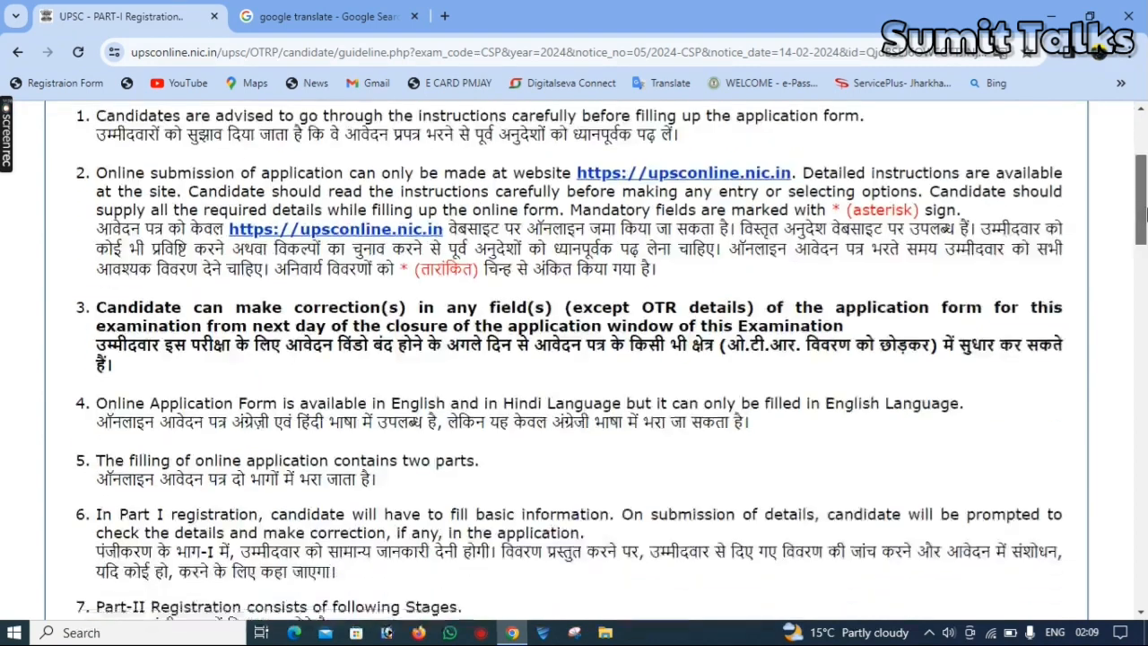
scroll(529, 375, "down", 15)
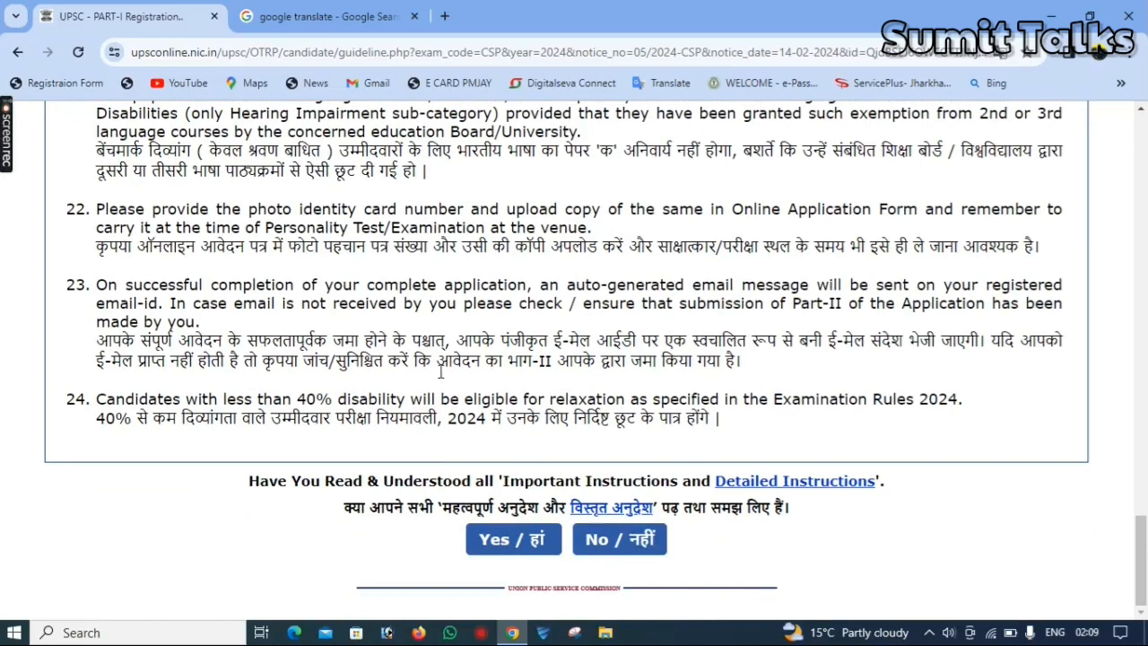
left_click(498, 546)
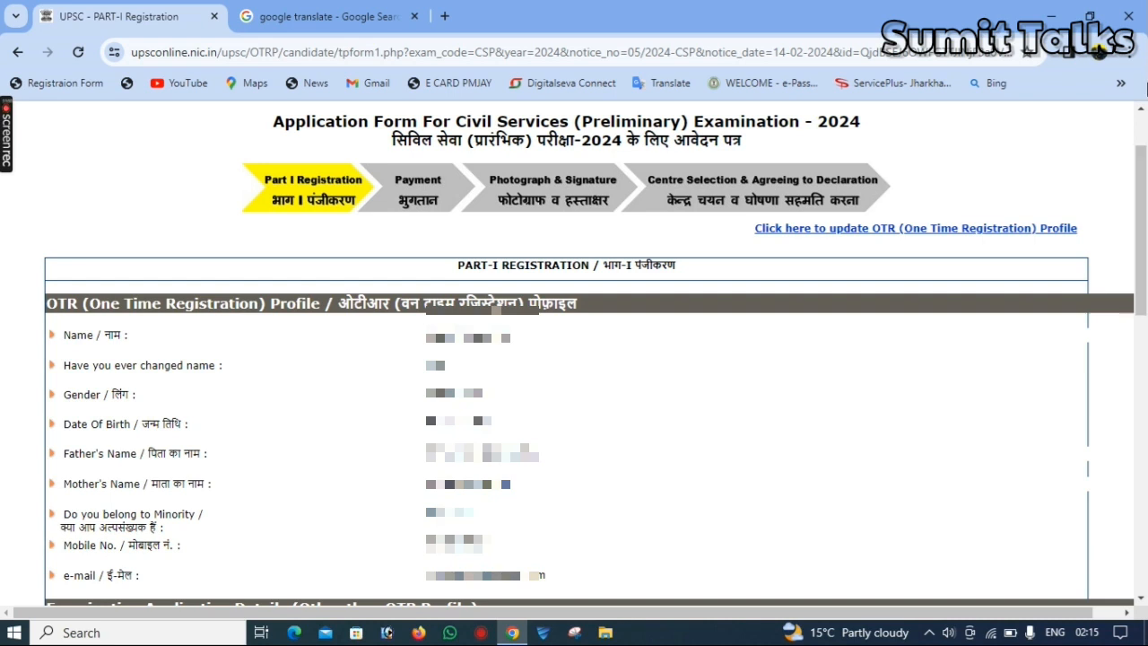
Set the nationality to Indian and the marital status to Unmarried in the examination application details
left_click_drag(1147, 162, 1146, 257)
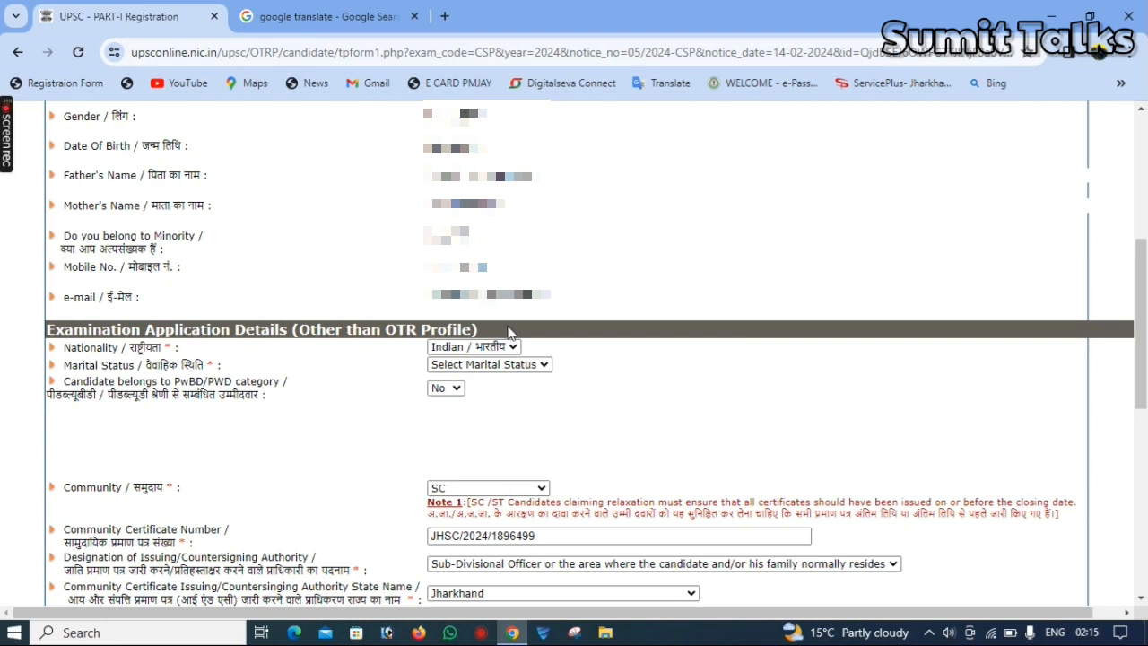
left_click(444, 350)
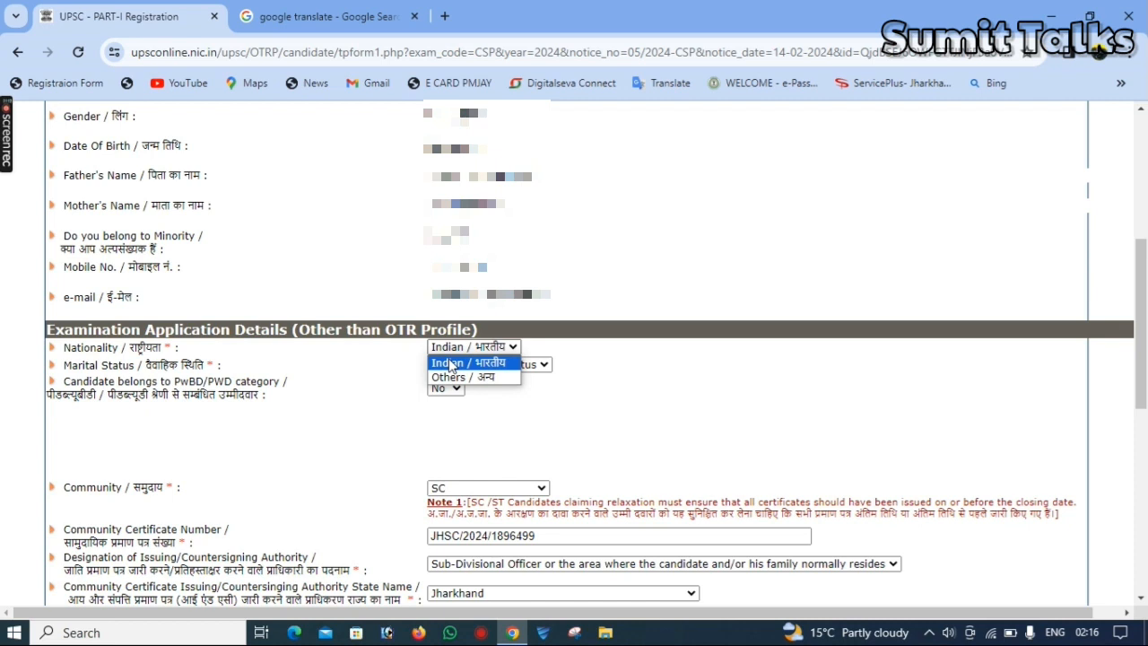
left_click(452, 365)
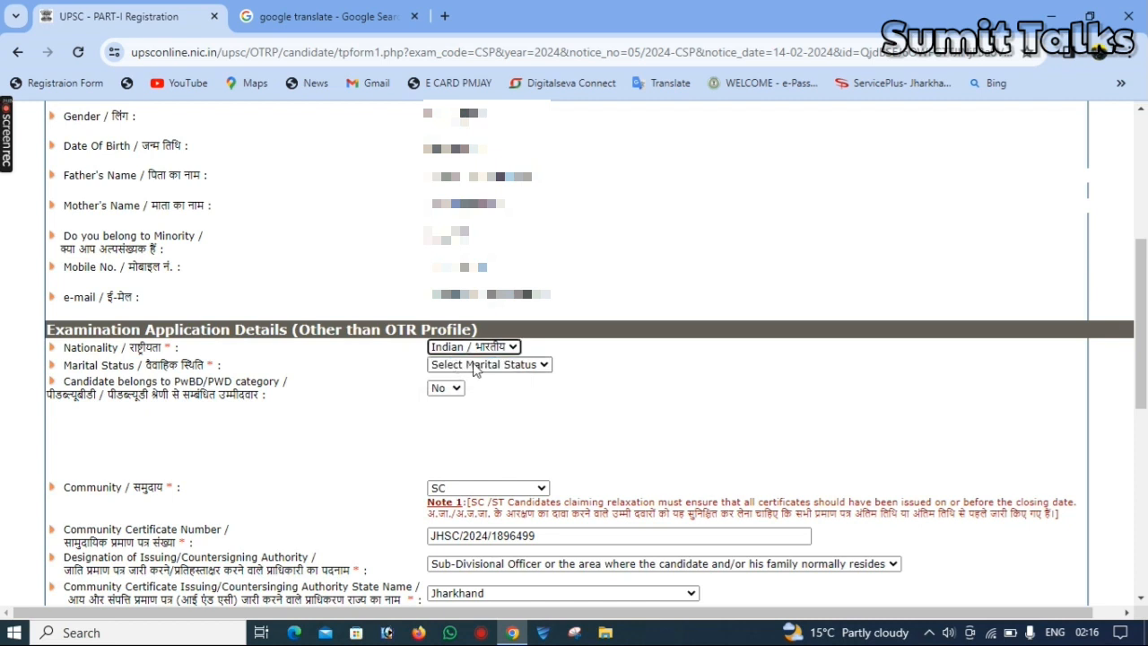
left_click(475, 368)
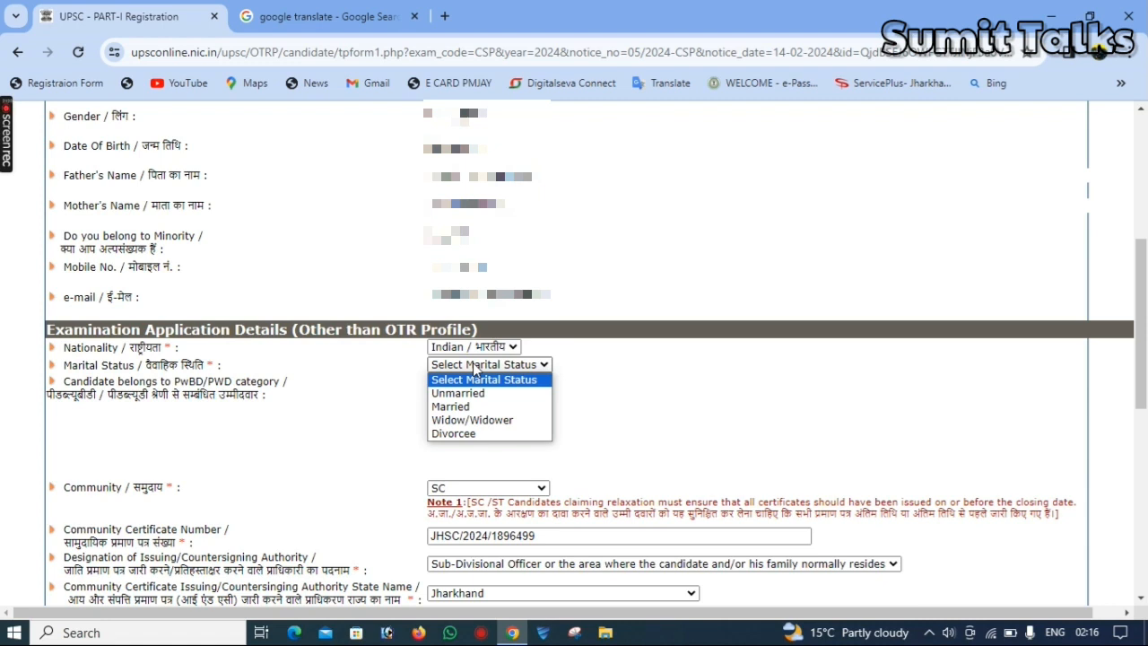
key("Down")
key("Down")
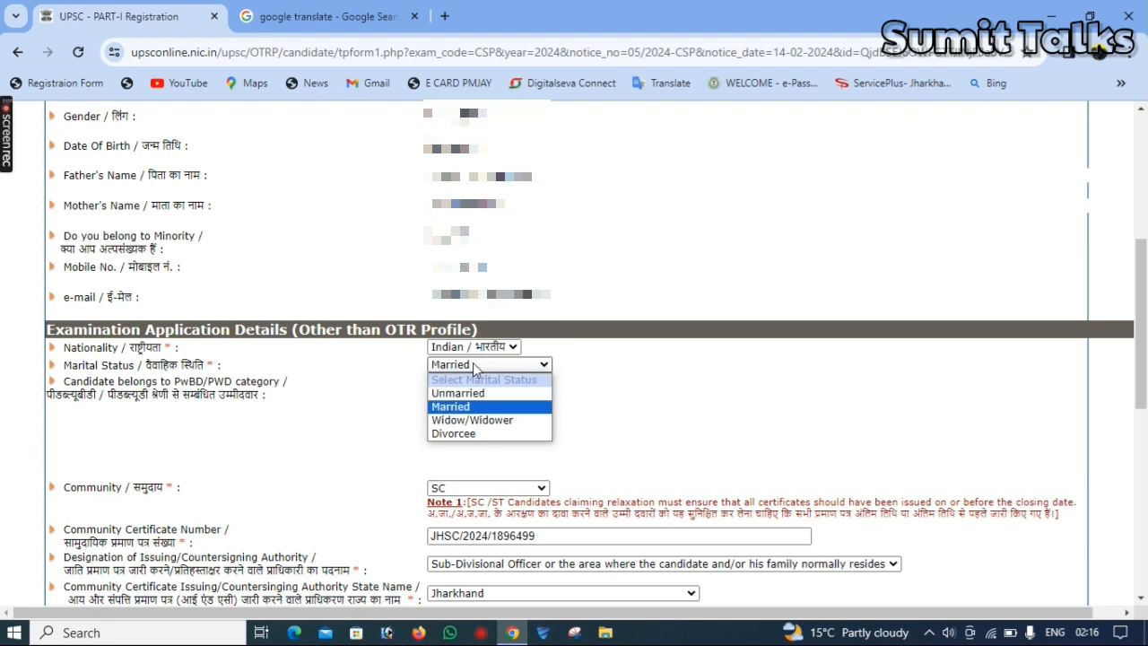
key("Up")
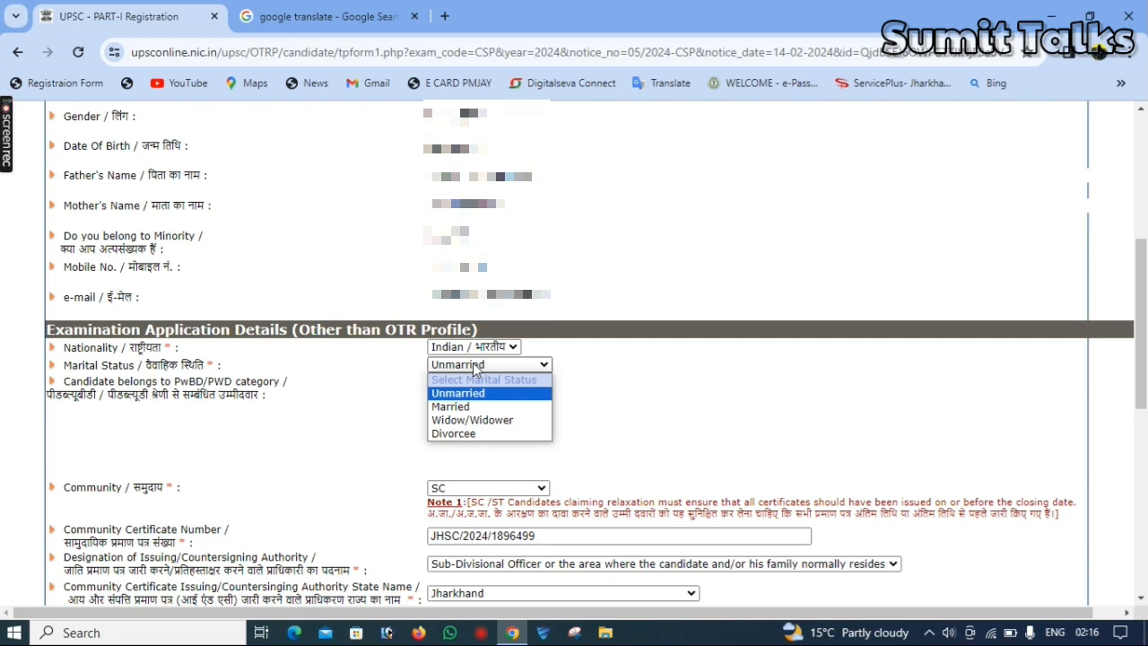
key("Return")
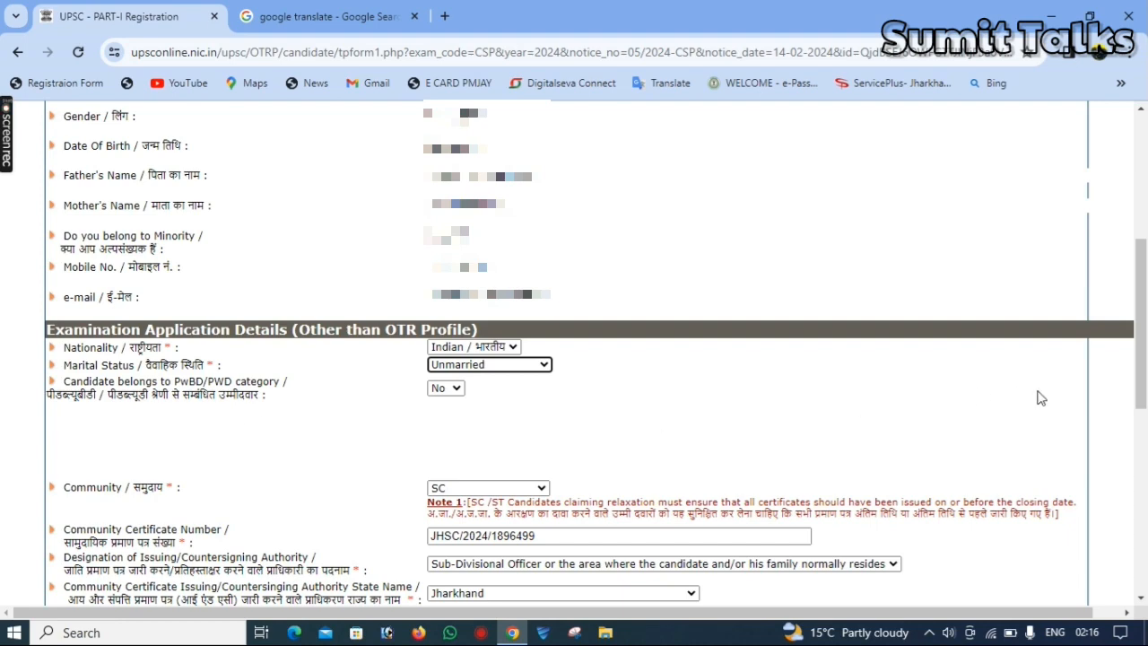
Confirm the community certificate details: community SC, Sub-Divisional Officer as issuing designation, and Jharkhand as issuing state
left_click_drag(1144, 362, 1145, 416)
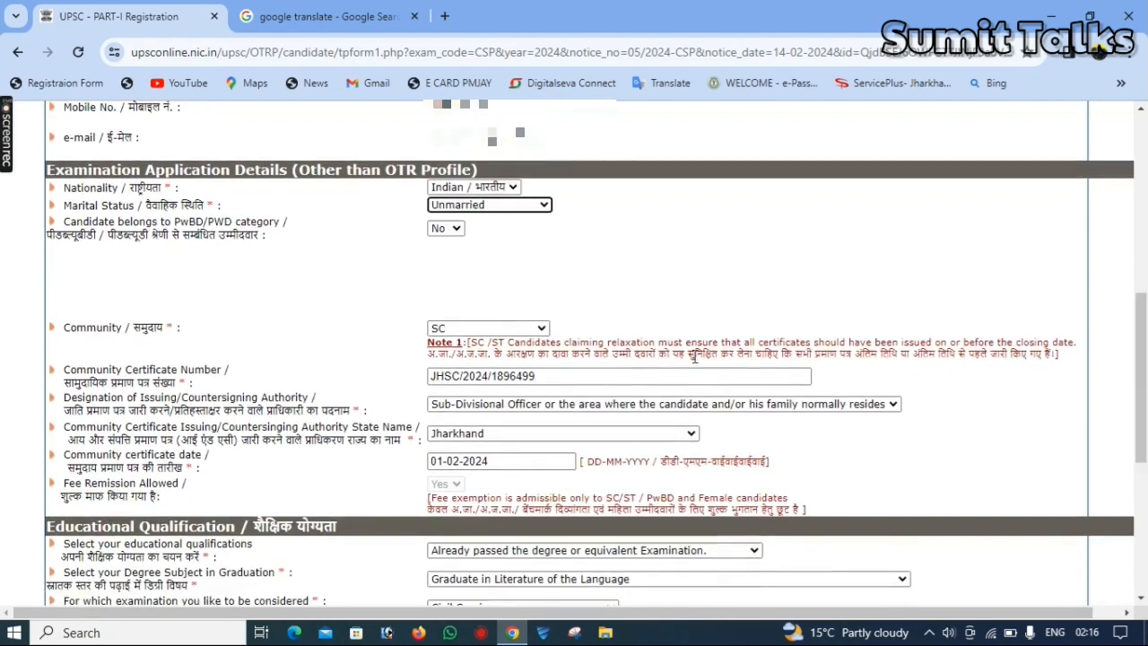
left_click(526, 330)
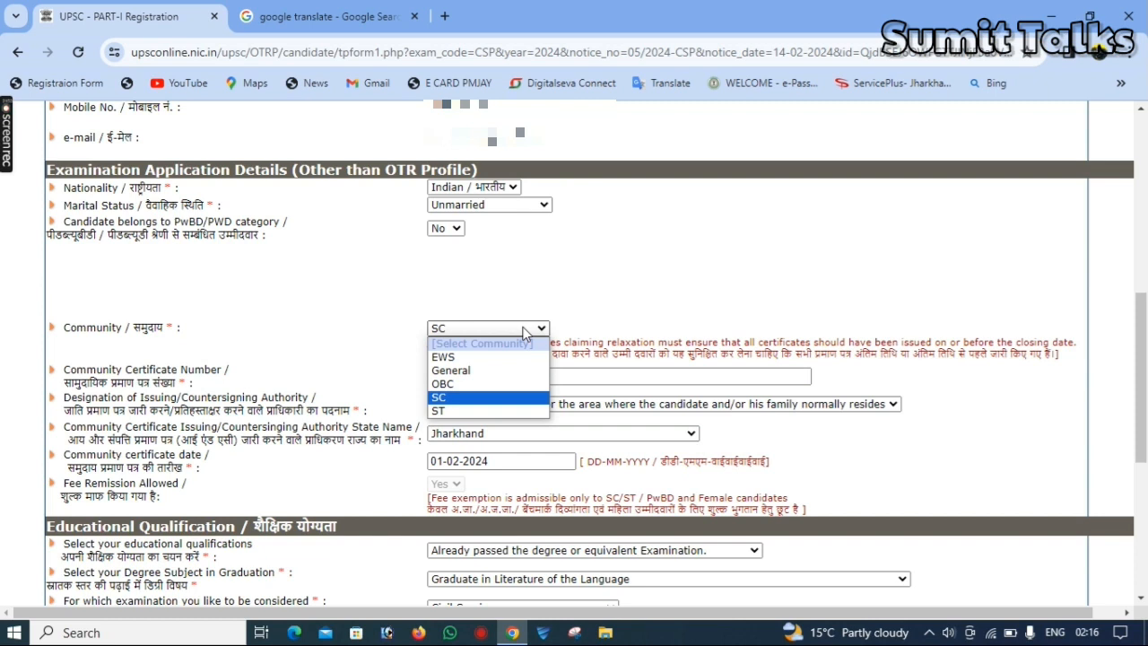
left_click(513, 399)
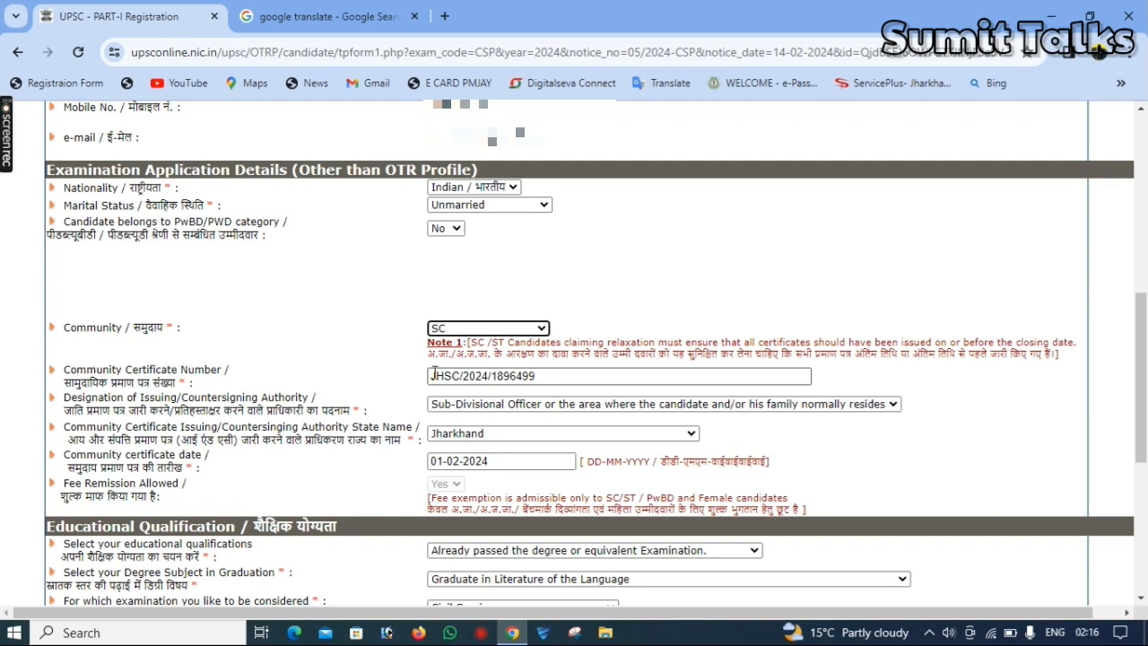
left_click(466, 405)
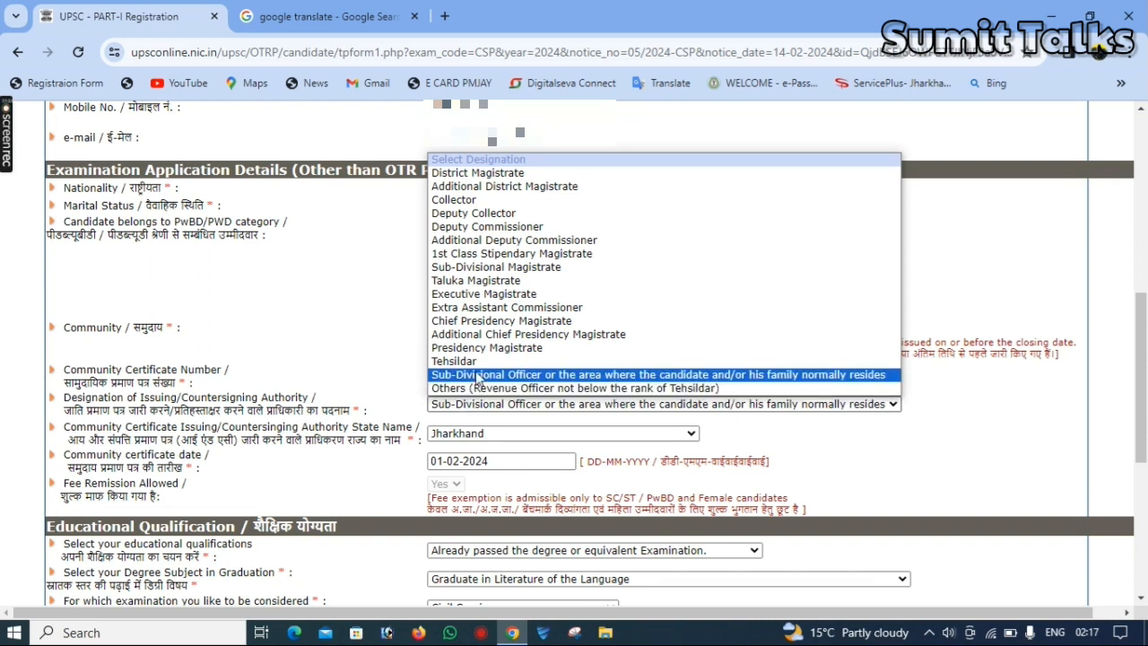
left_click(516, 375)
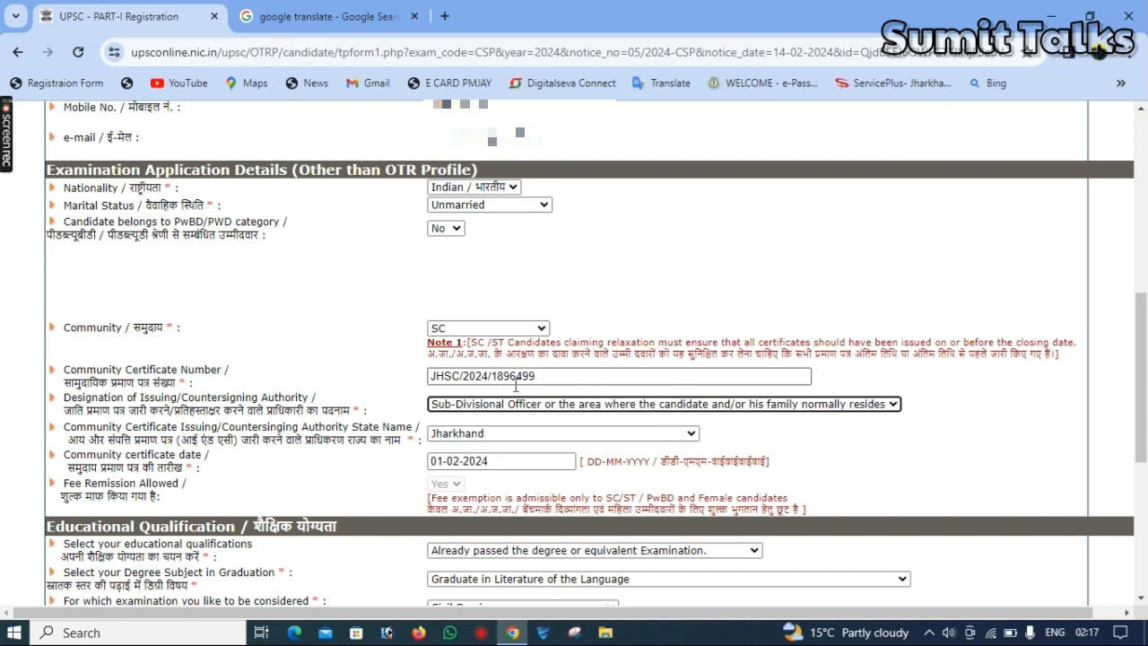
left_click(520, 405)
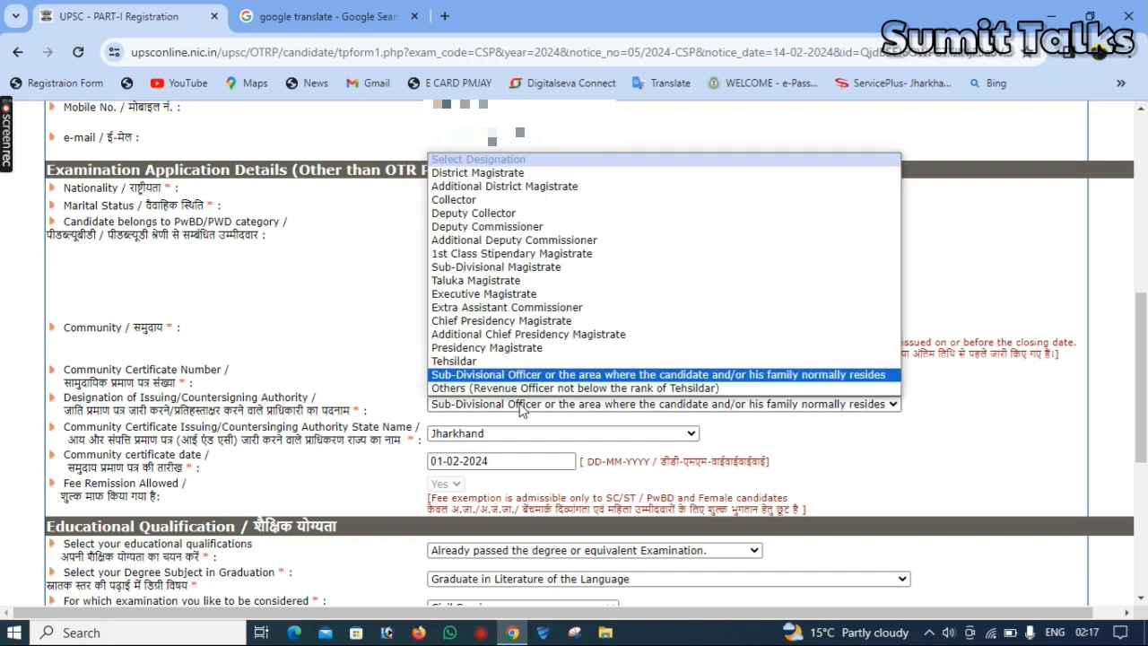
left_click(520, 406)
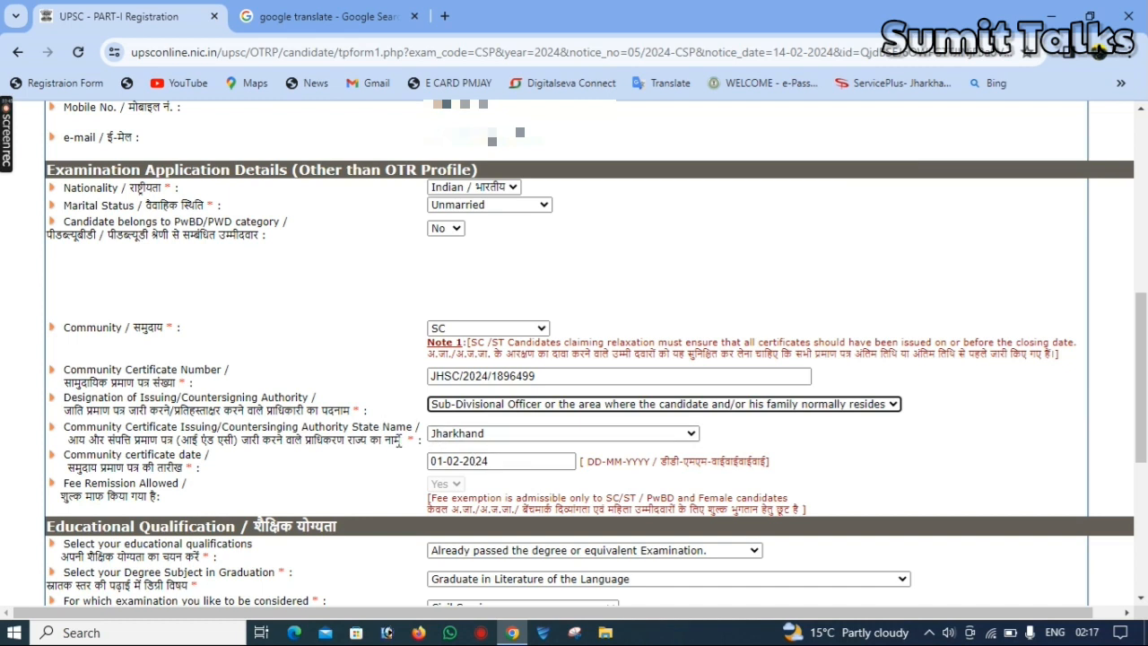
left_click(475, 436)
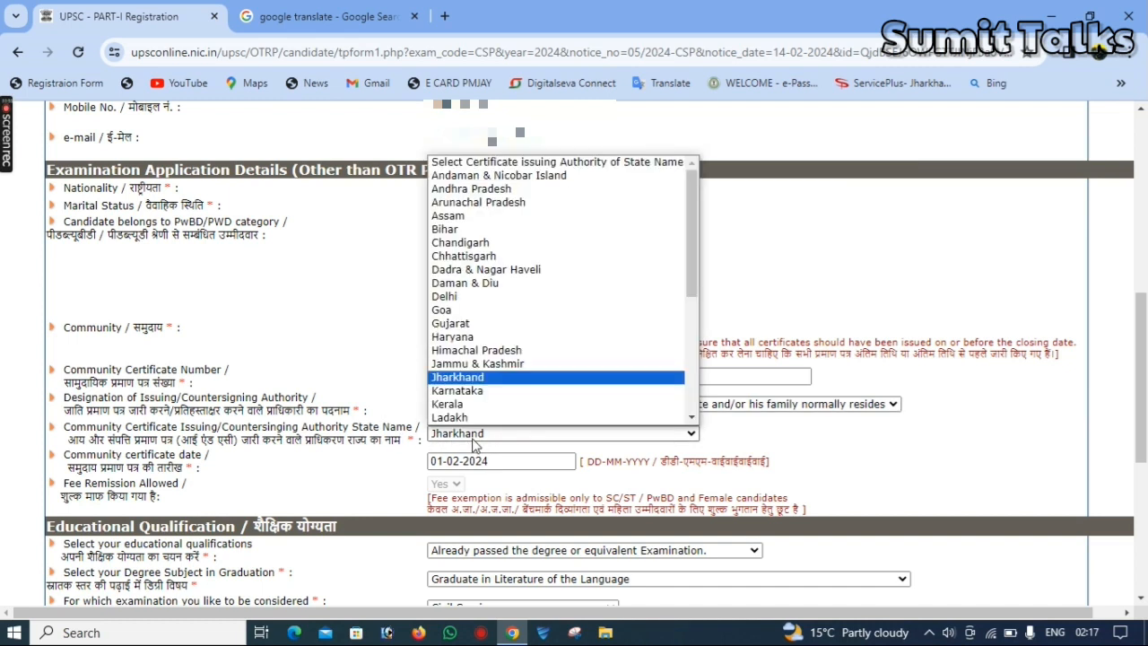
left_click(473, 440)
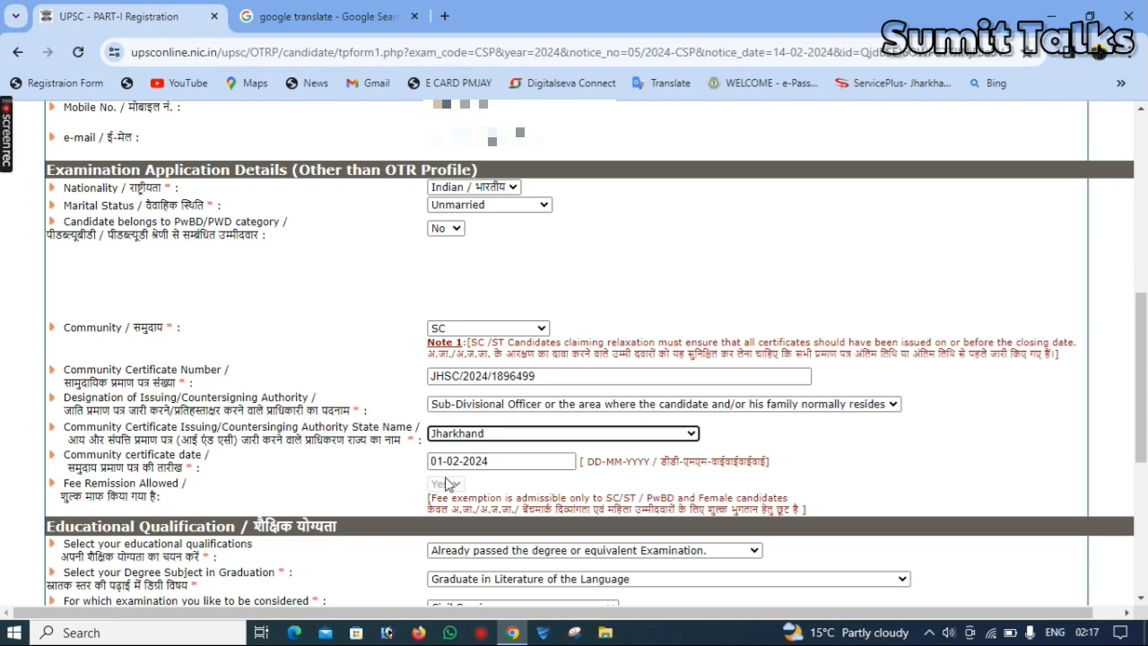
Set the educational qualification to "Already passed the degree or equivalent Examination."
left_click_drag(1144, 397, 1146, 480)
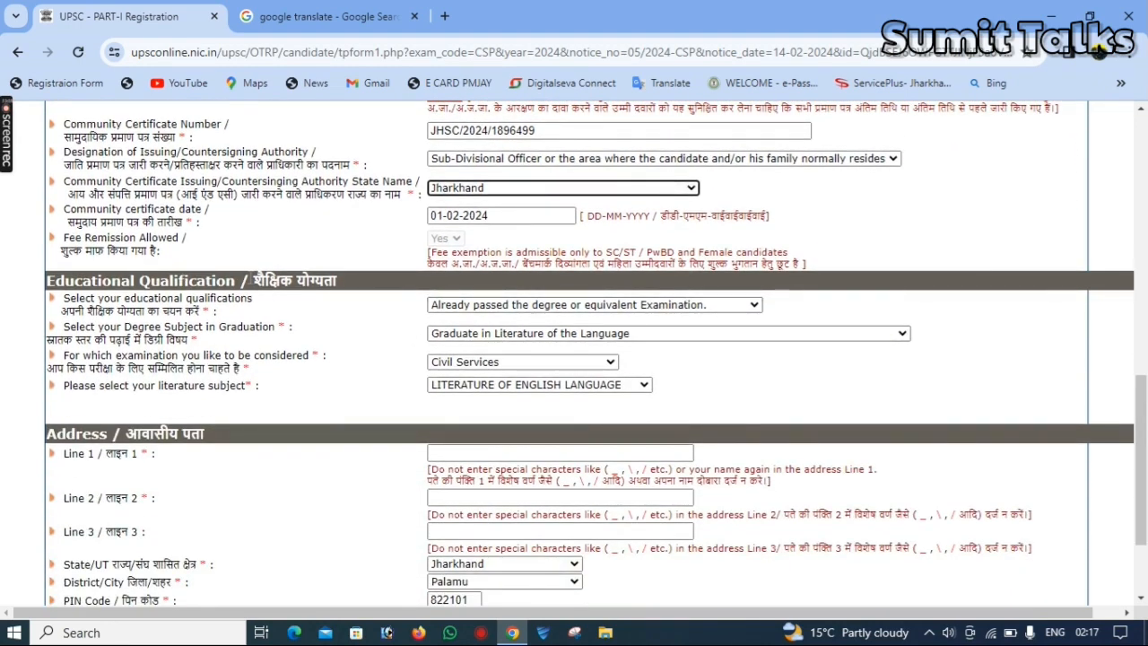
left_click(641, 308)
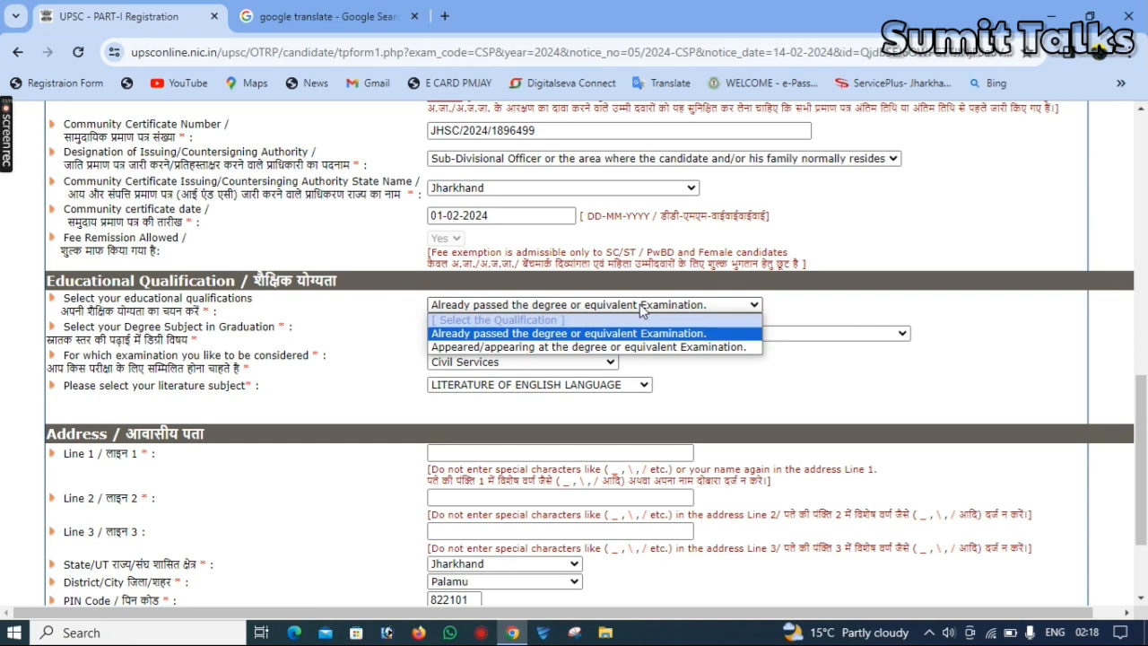
key("Down")
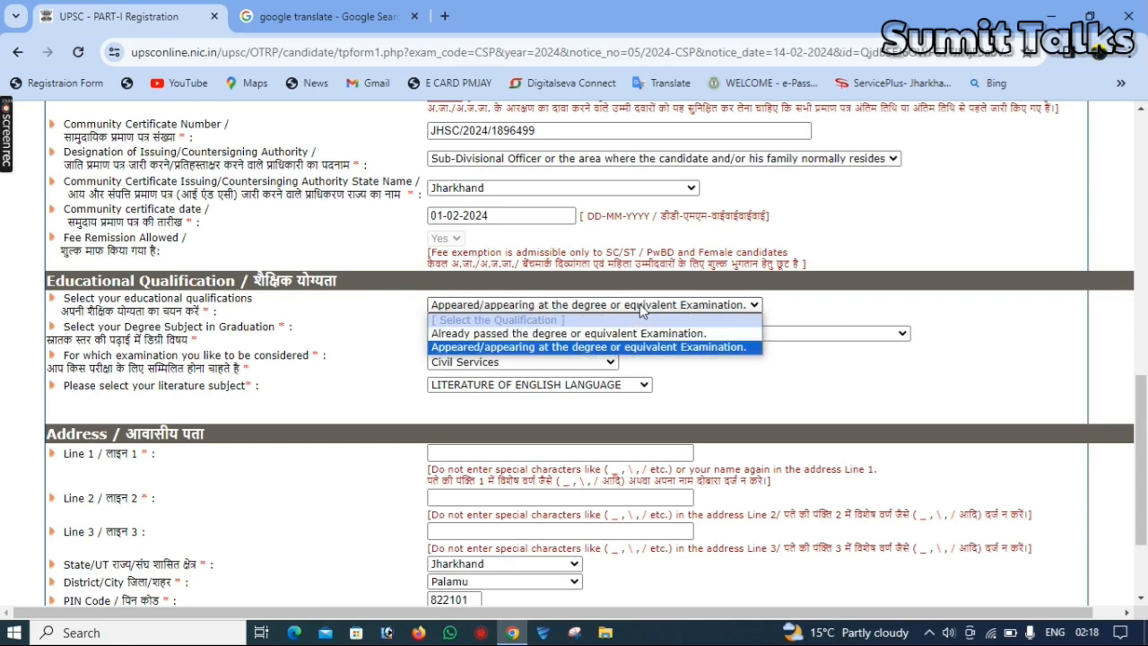
key("Up")
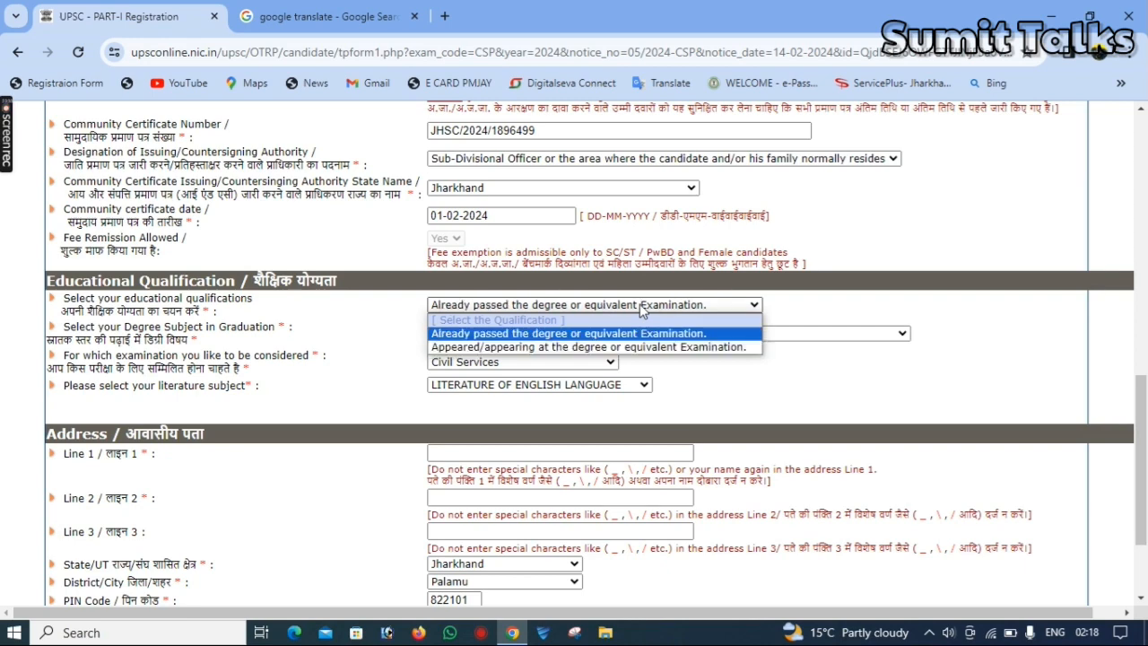
key("Return")
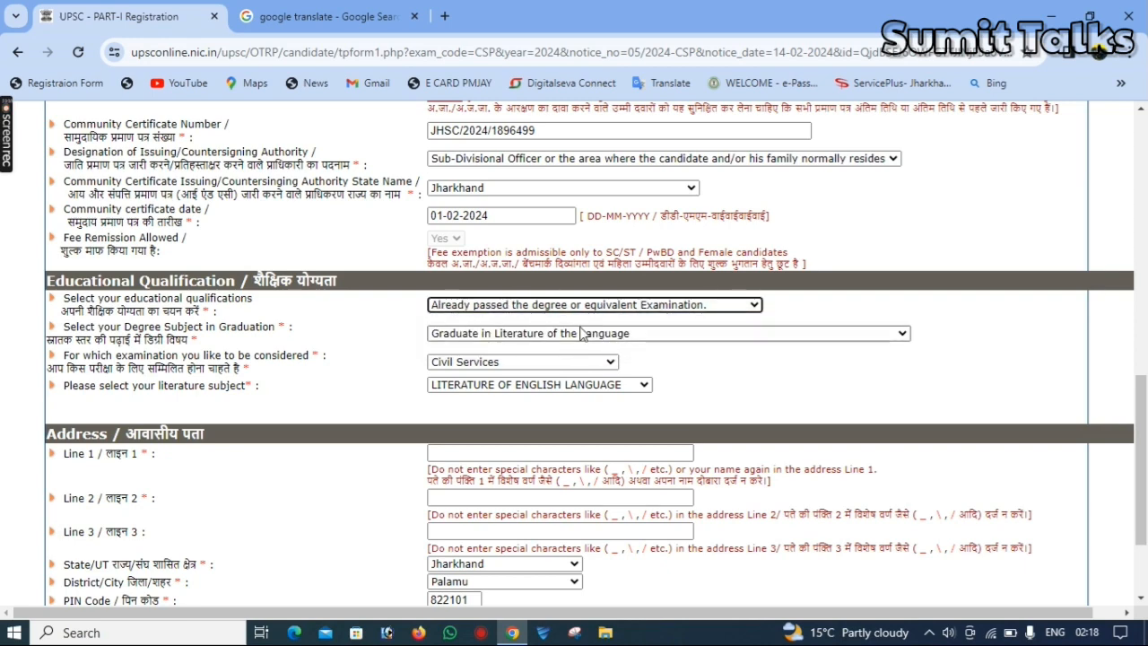
Choose "Graduate in Literature of the Language" as the degree subject in graduation
left_click(516, 333)
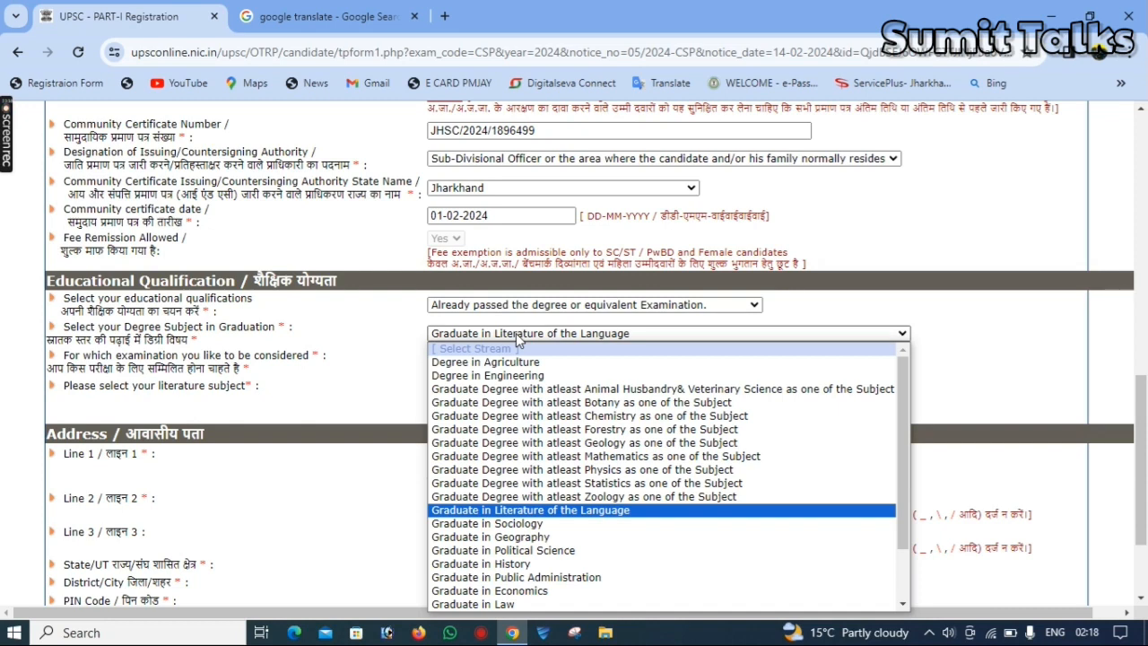
key("Down")
key("Down")
key("Down")
key("Down")
key("Down")
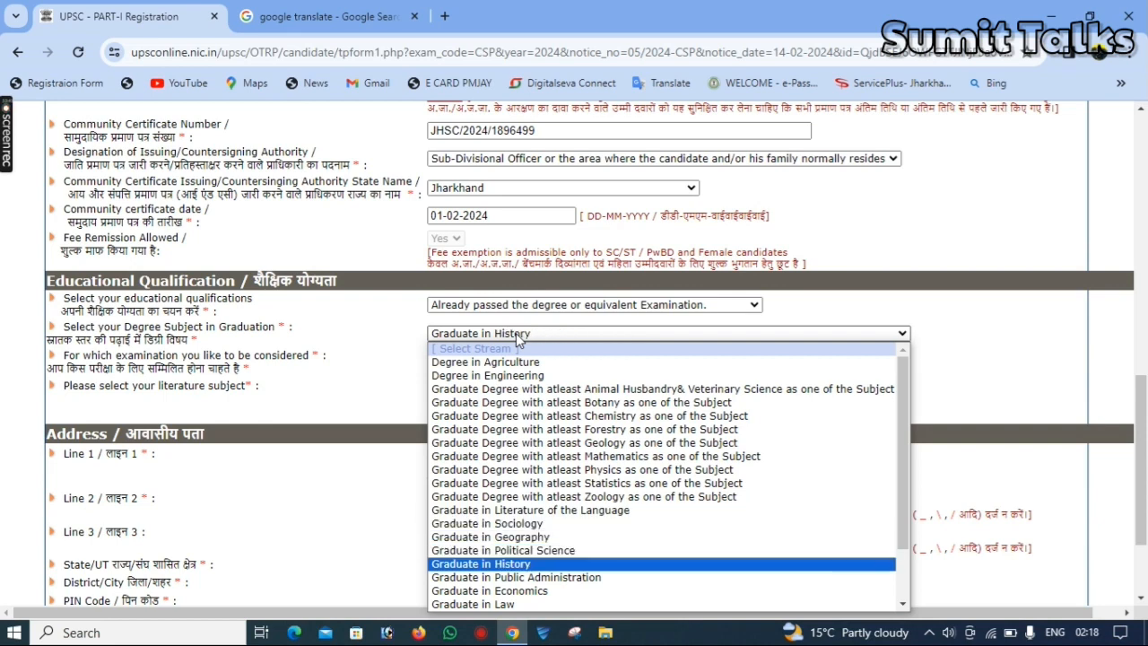
key("Down")
key("Down")
key("Up")
key("Up")
key("Up")
key("Up")
key("Up")
key("Up")
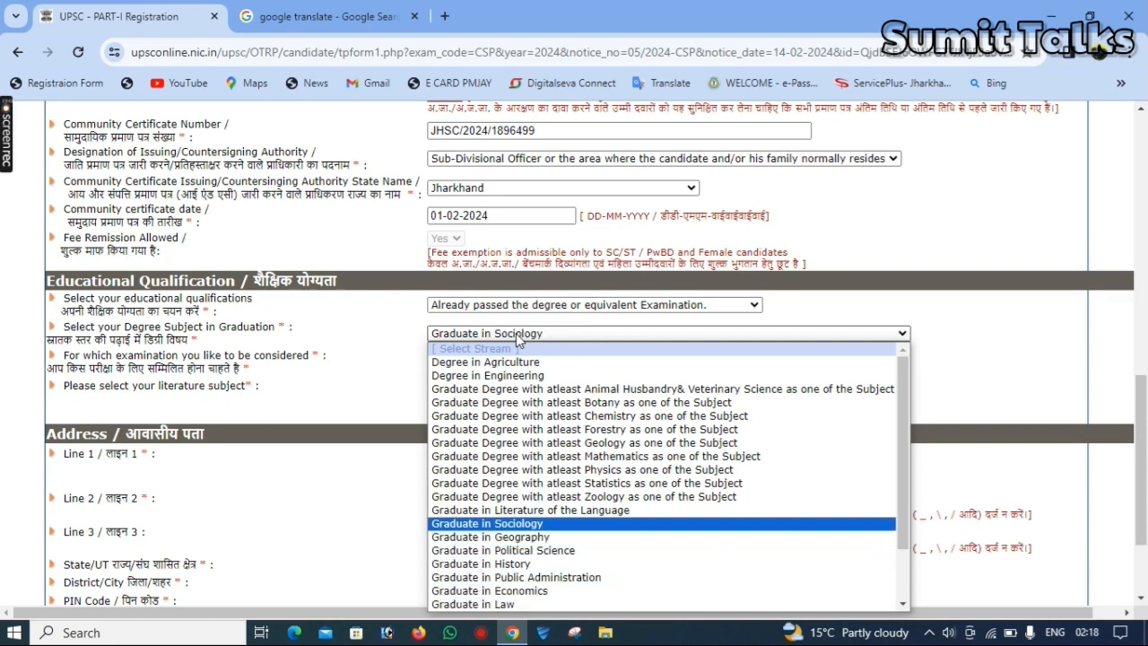
key("Up")
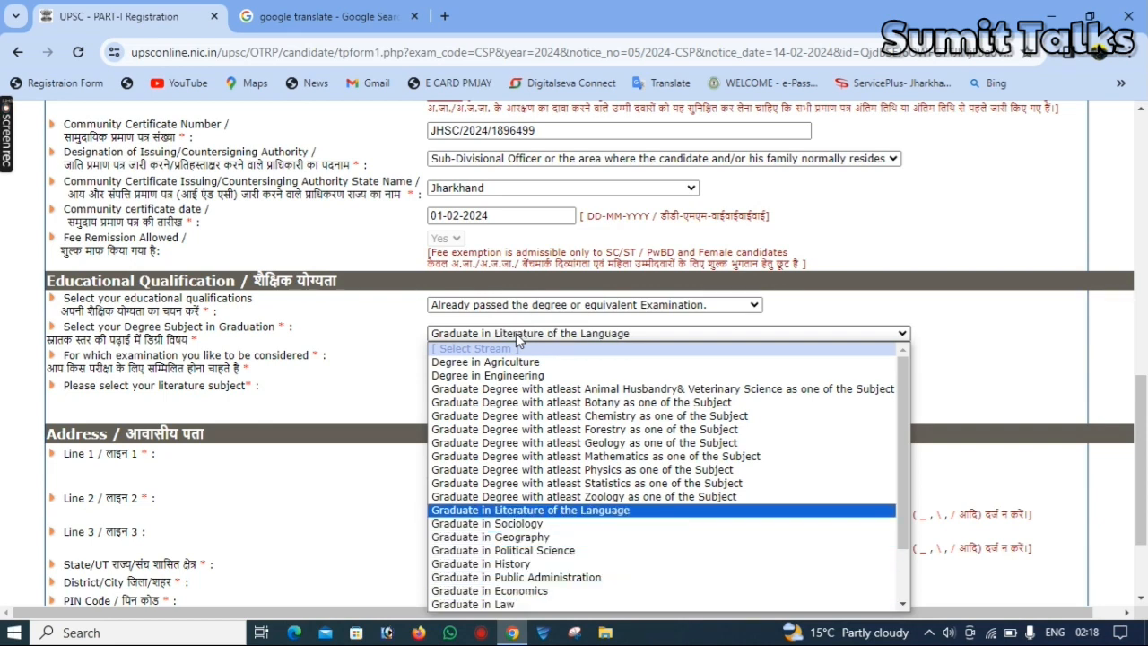
key("Return")
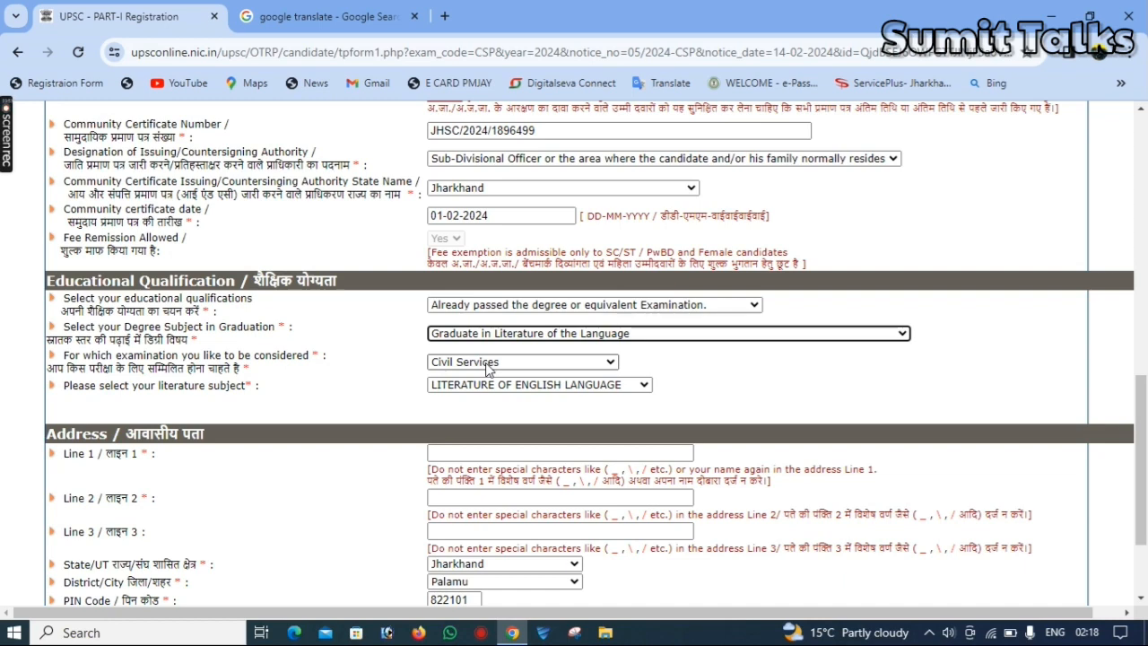
Select Civil Services as the examination and LITERATURE OF ENGLISH LANGUAGE as the literature subject
left_click(489, 363)
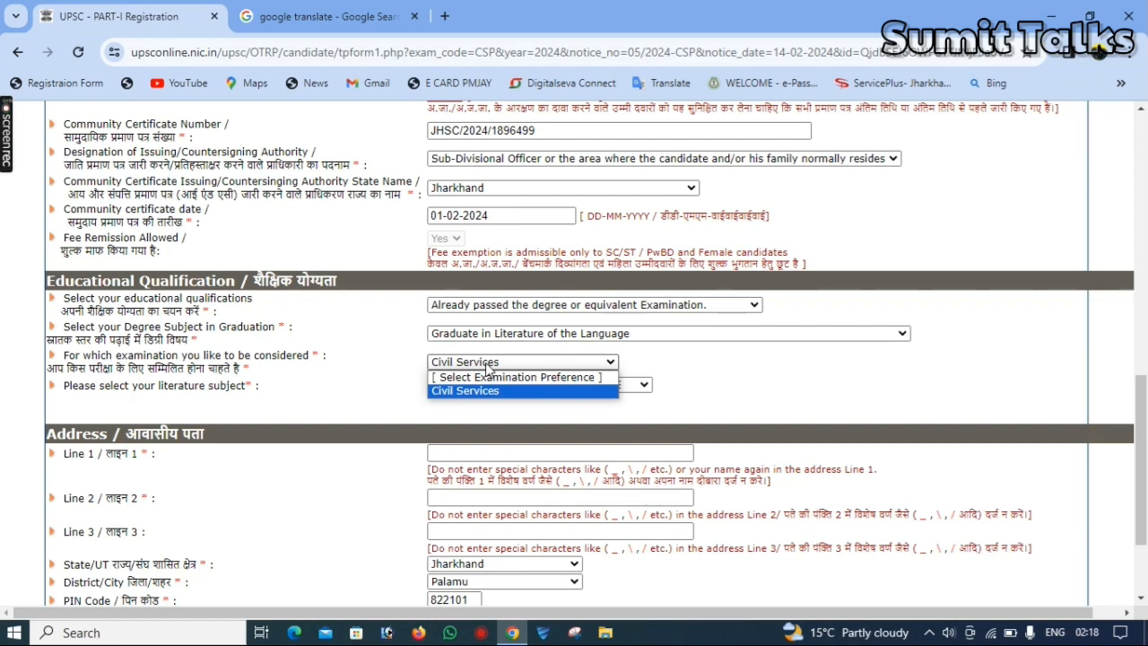
left_click(489, 388)
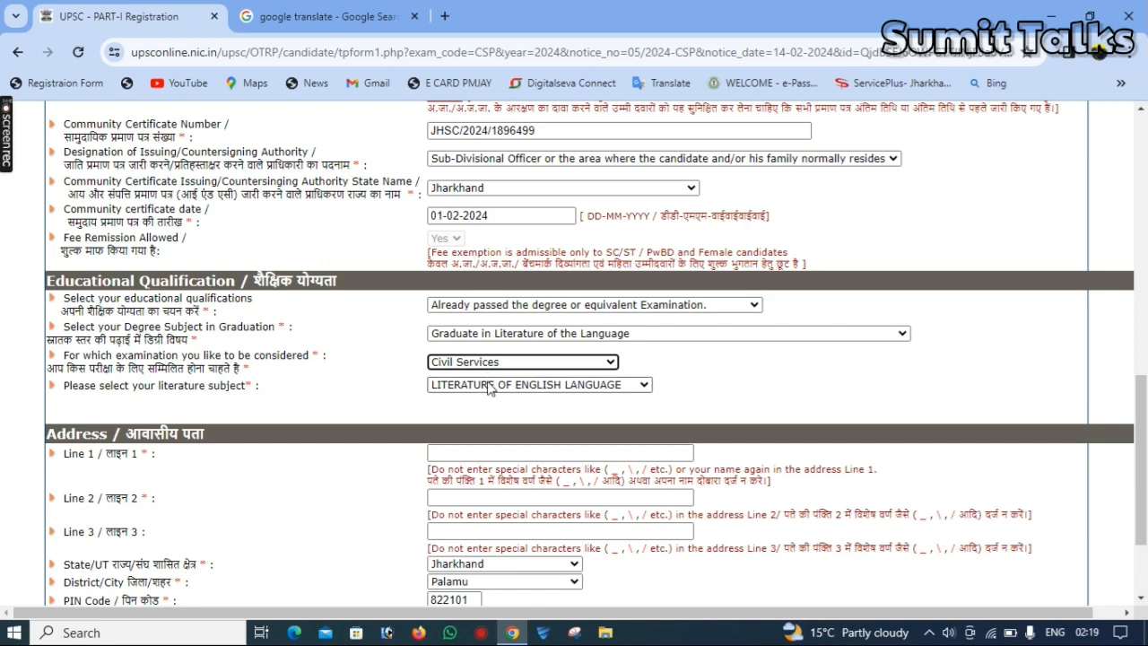
left_click(489, 386)
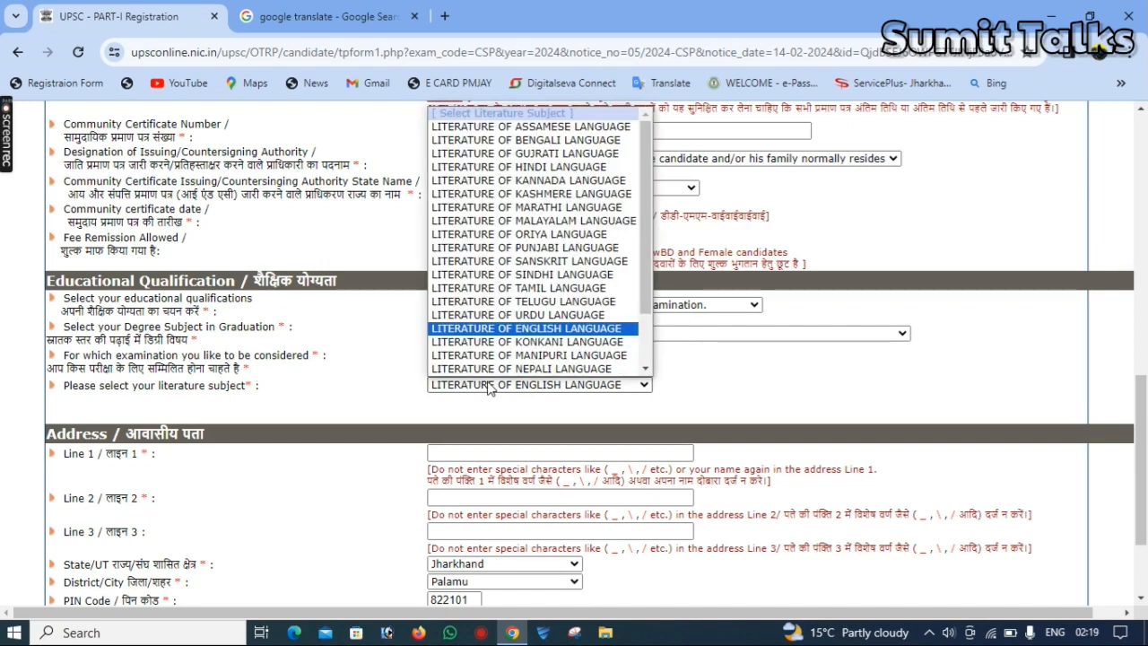
key("Up")
key("Down")
key("Return")
left_click(510, 454)
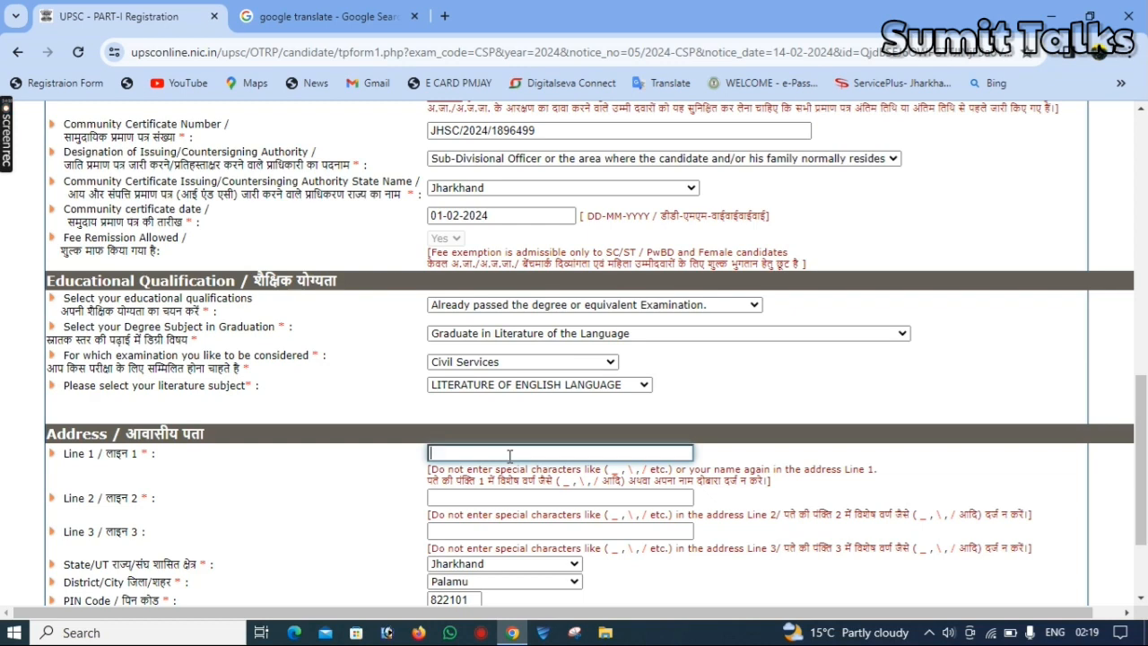
left_click(508, 493)
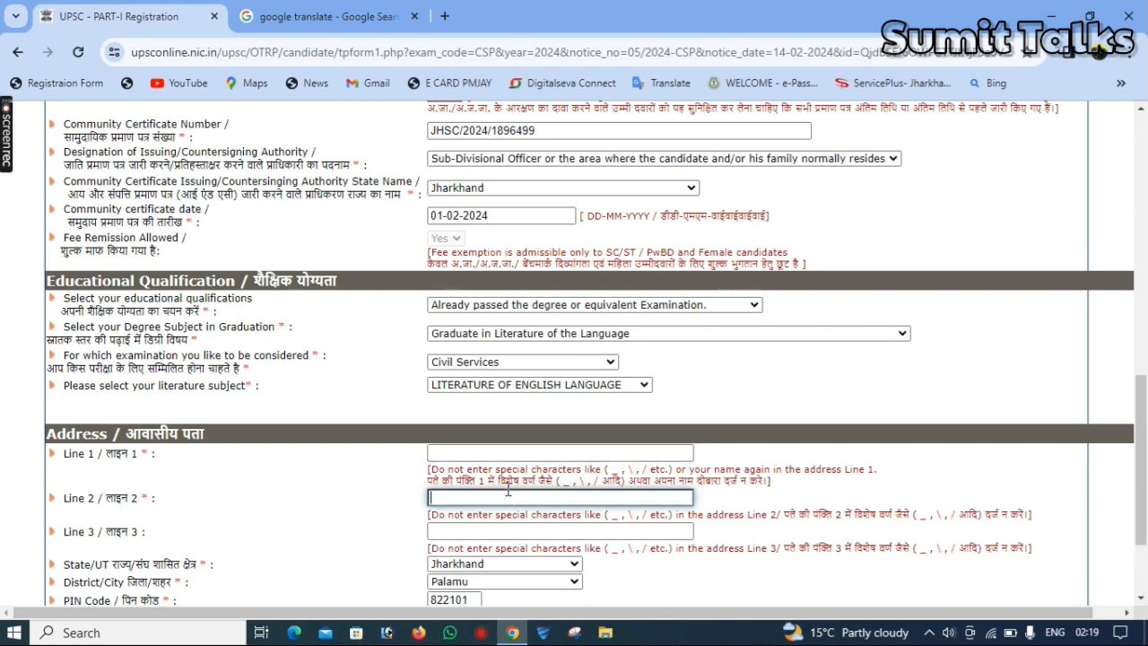
left_click(497, 529)
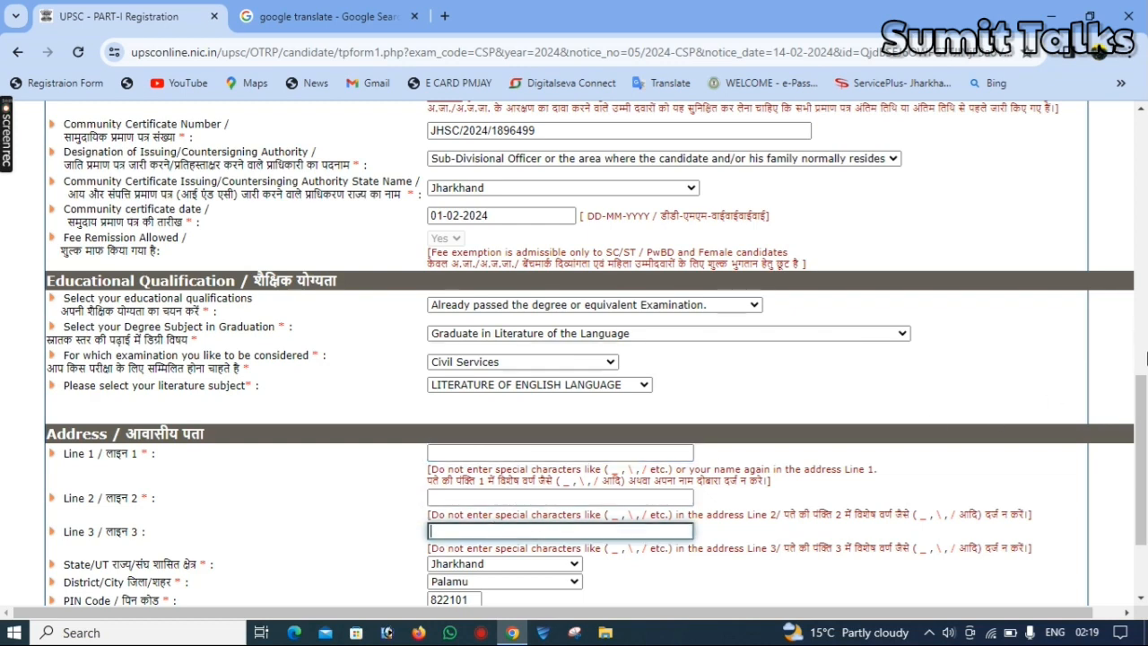
Keep Jharkhand as state and Palamu as district in the address section, and continue to the next form page
scroll(1146, 350, "down", 3)
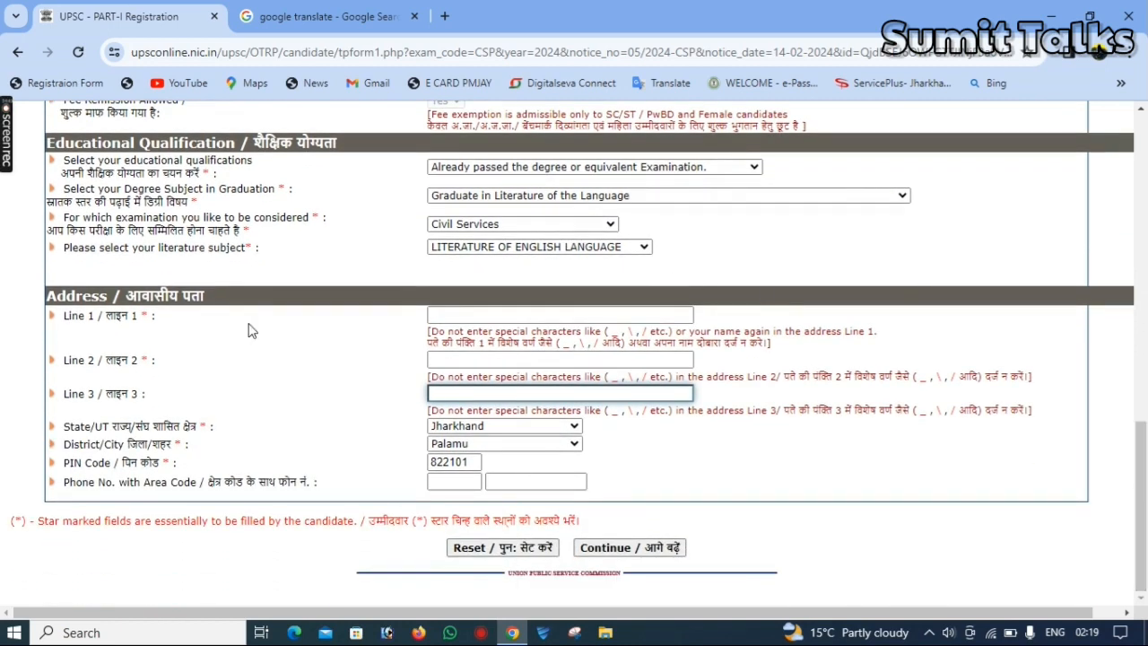
left_click(519, 428)
left_click(515, 429)
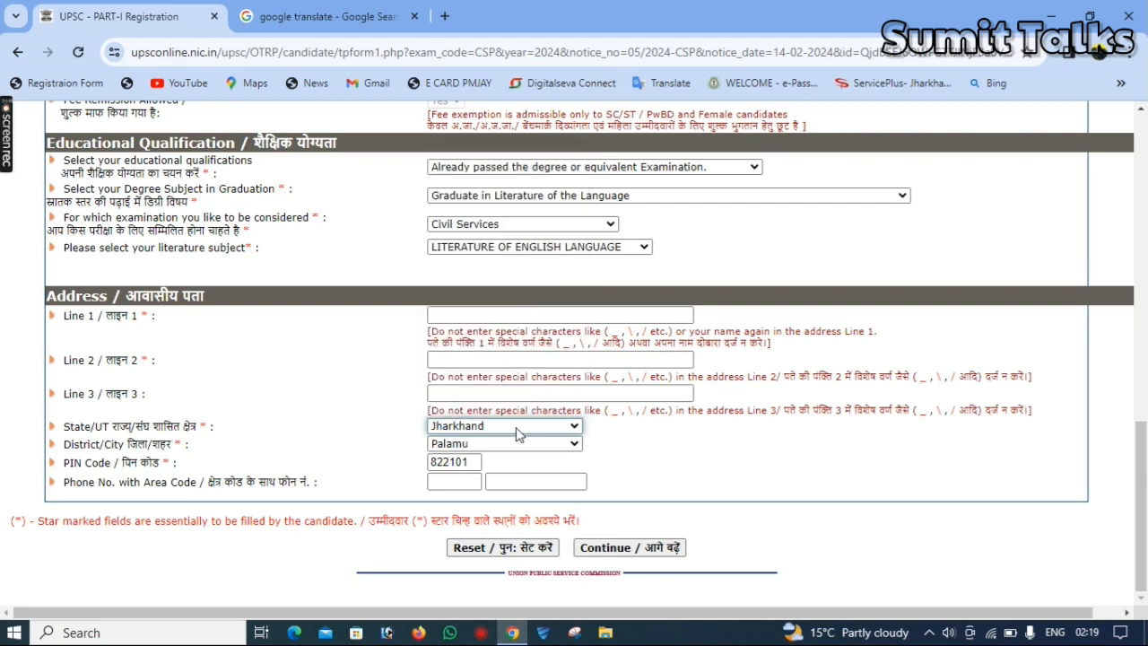
left_click(516, 445)
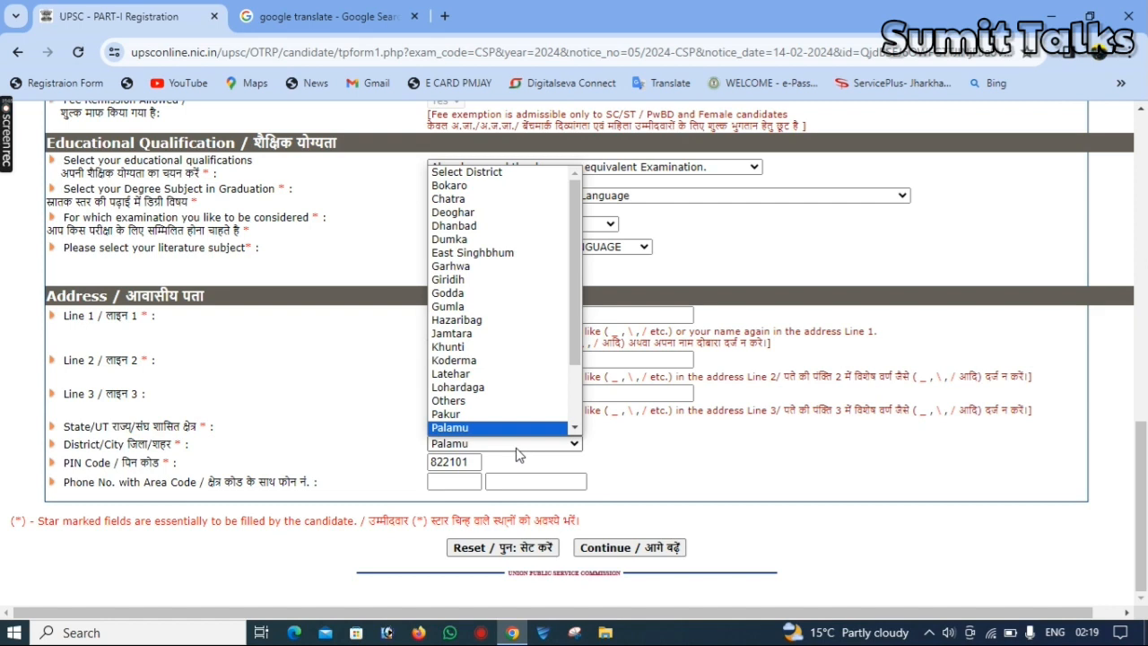
left_click(717, 482)
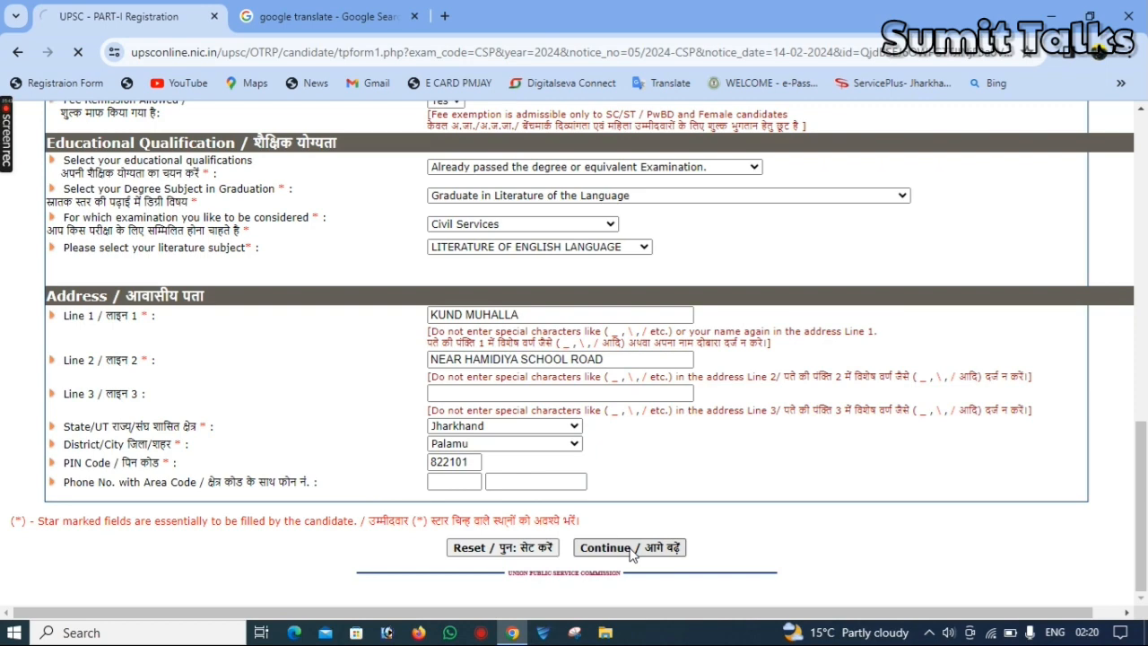
left_click(631, 547)
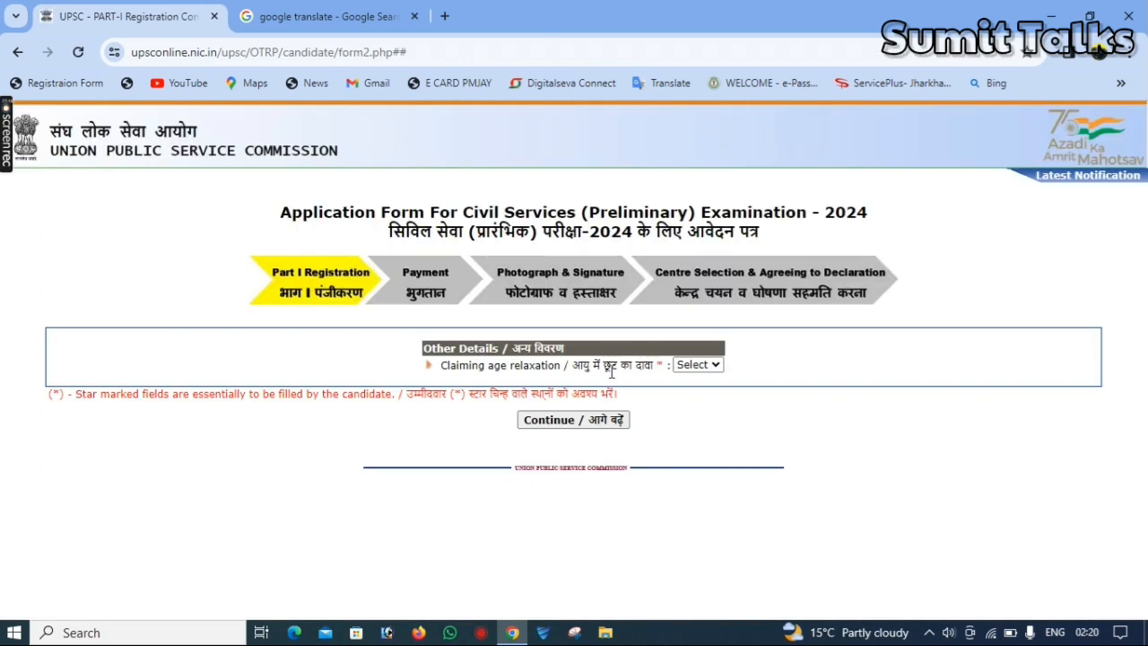
Set claiming age relaxation to Yes and continue to the next page
left_click(700, 367)
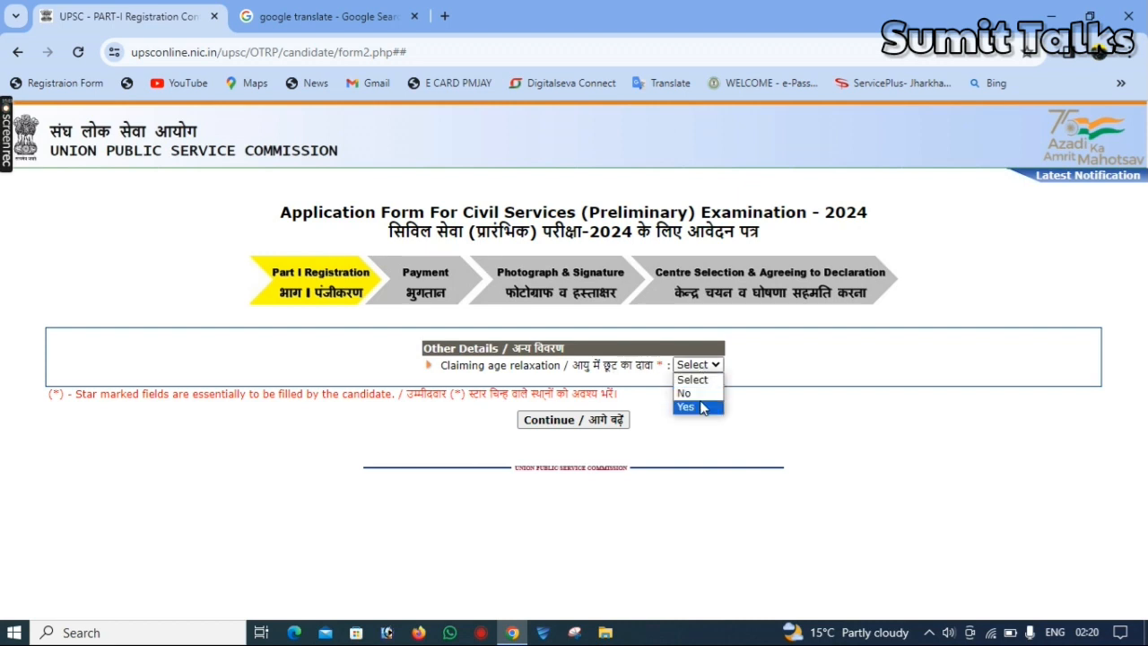
left_click(702, 408)
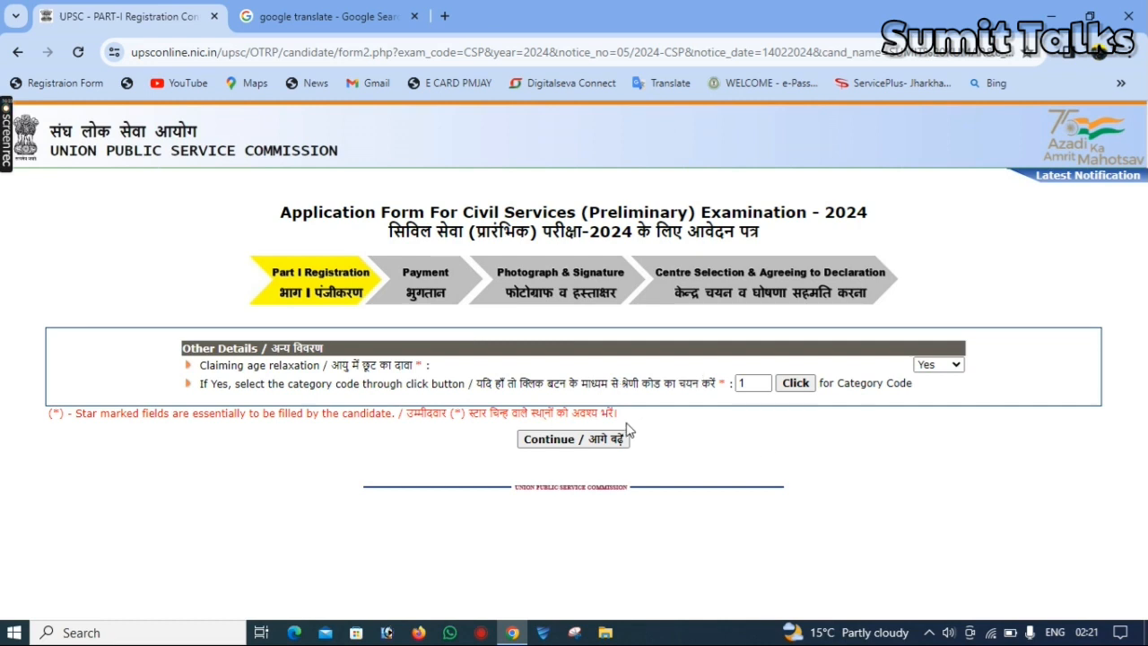
left_click(592, 439)
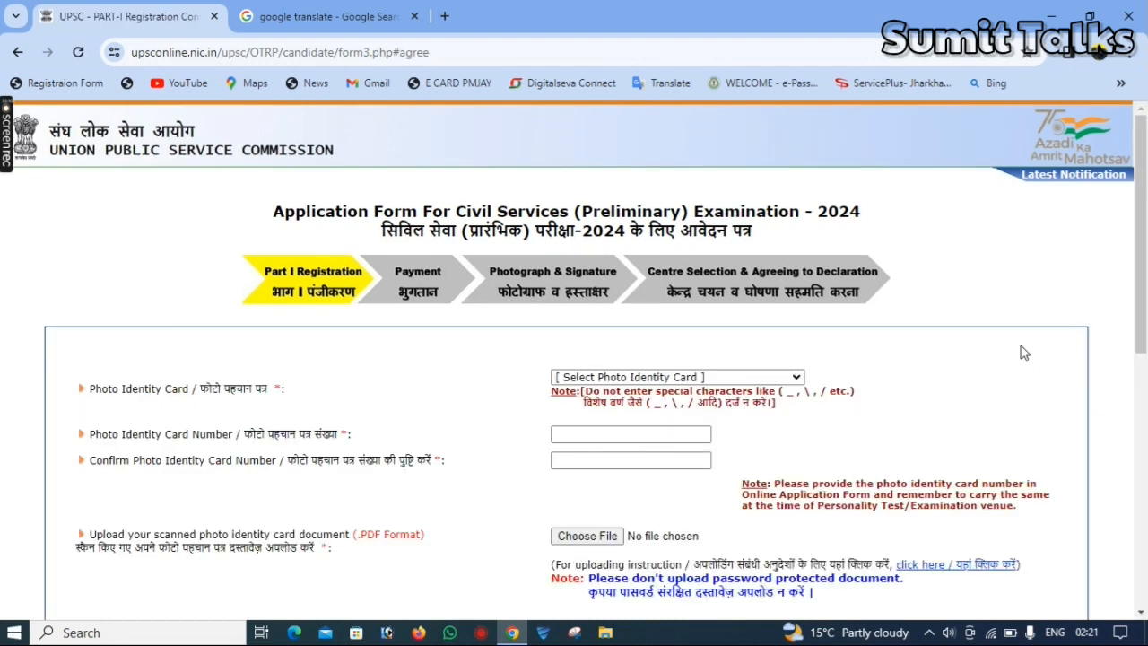
Select Aadhaar Card / VID of aadhaar card as photo identity card and give consent Yes for Aadhaar authentication
left_click_drag(1145, 323, 1146, 419)
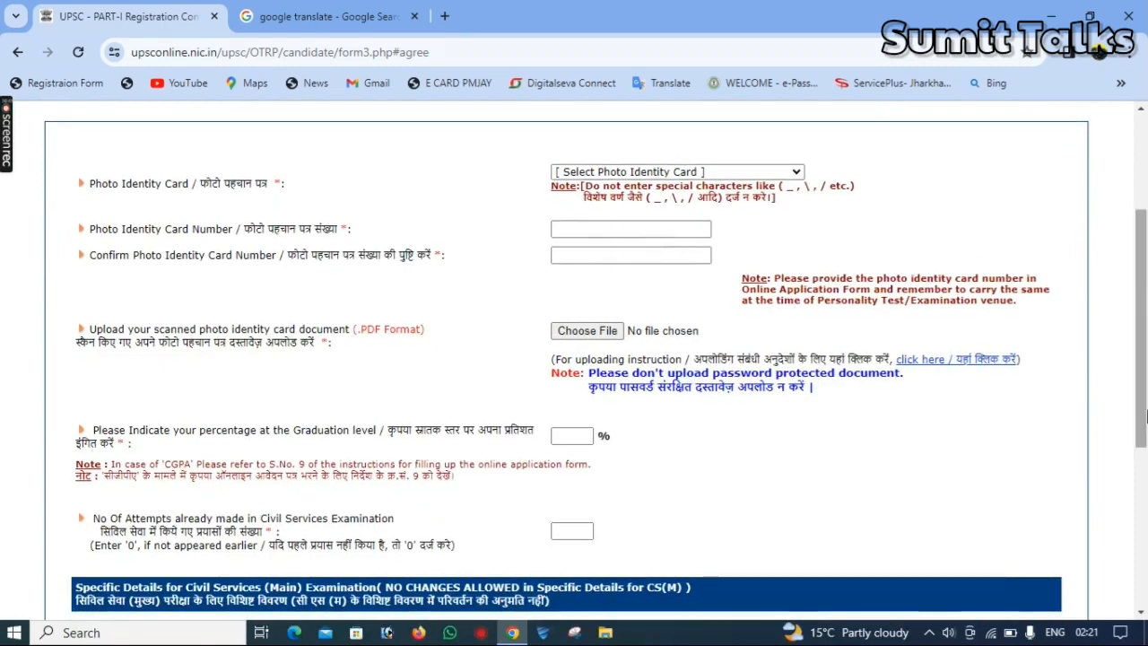
left_click(594, 176)
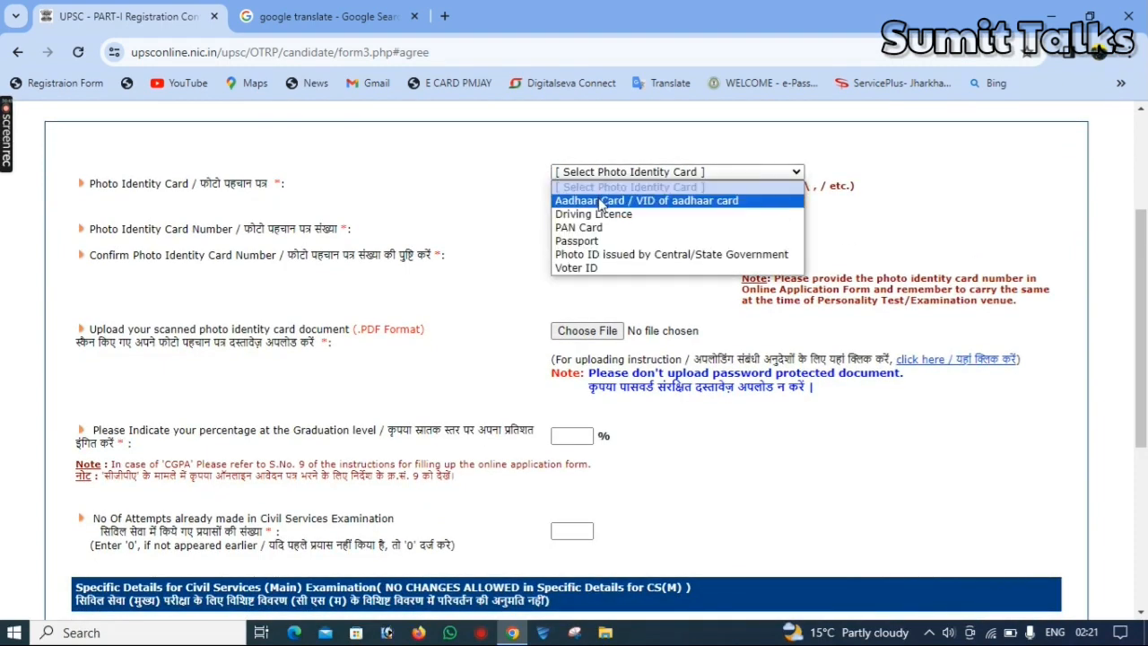
left_click(599, 201)
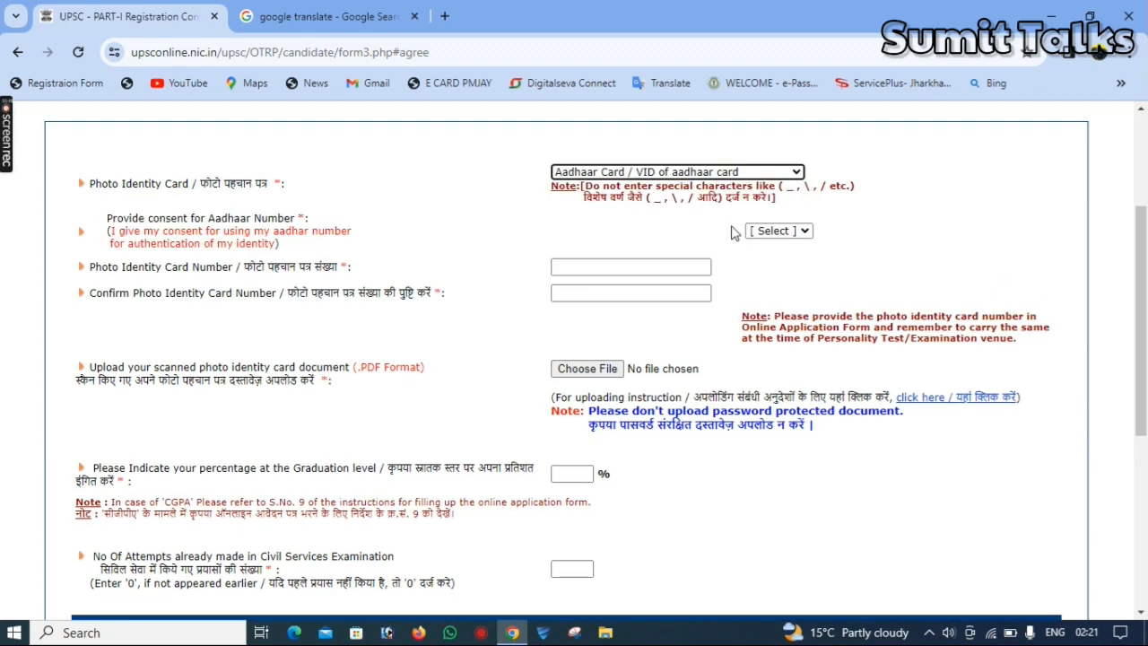
left_click(776, 231)
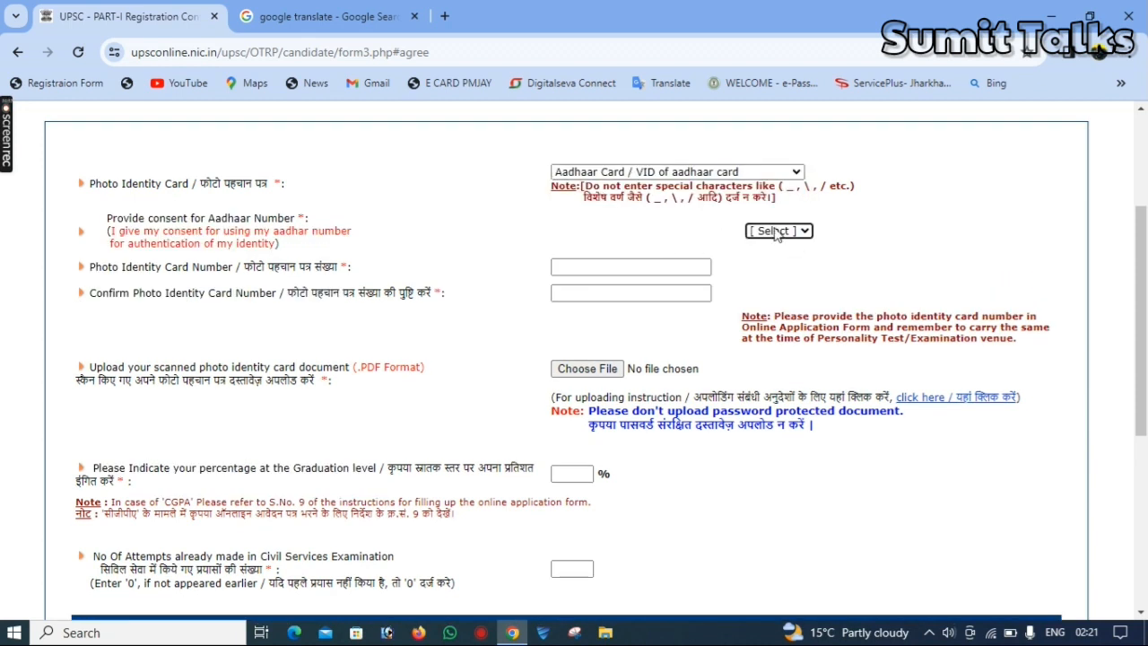
left_click(777, 231)
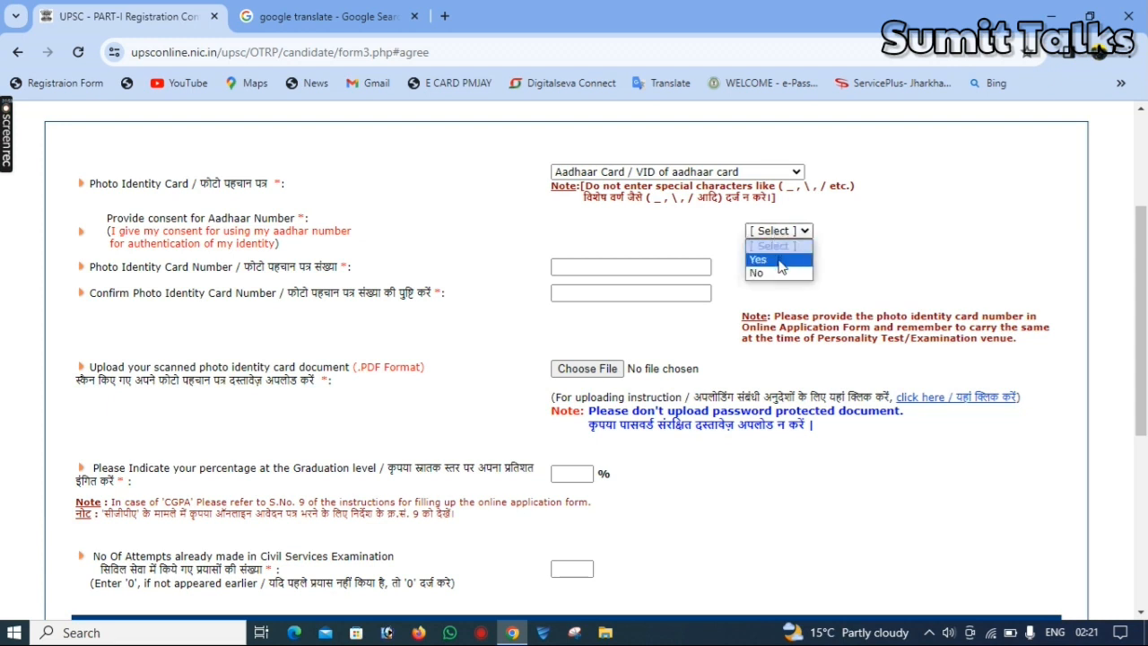
left_click(780, 260)
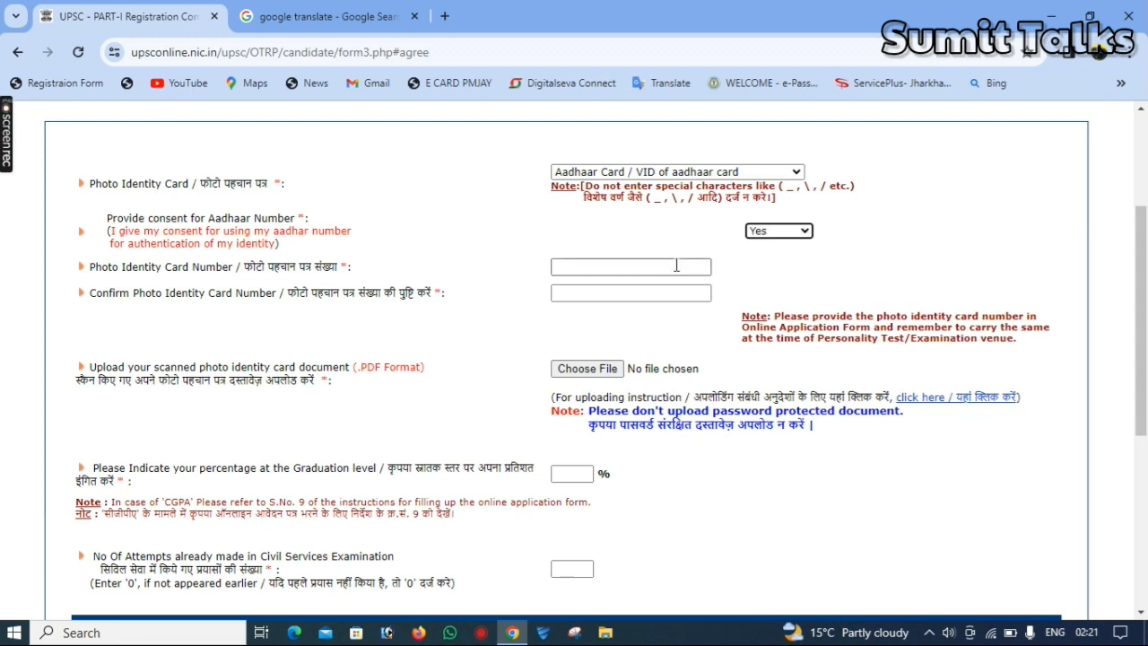
Enter the Aadhaar number in the photo identity card number field and repeat it in the confirmation field
left_click(618, 266)
key("Tab")
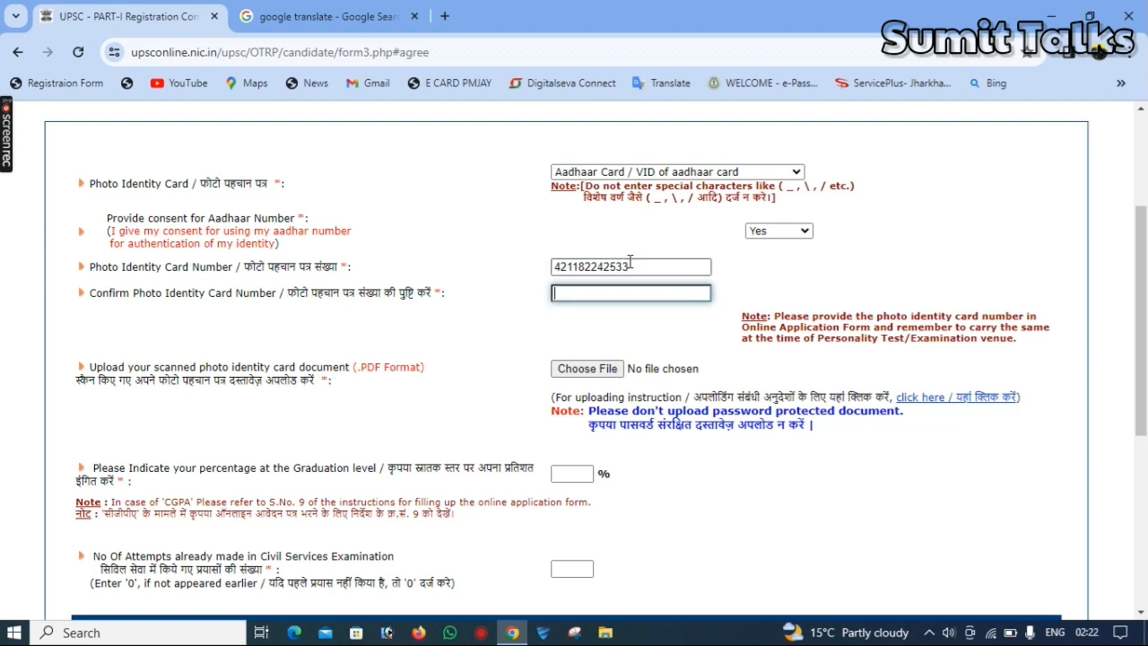
key("Tab")
Upload the scanned Aadhaar card PDF as the photo identity card document
scroll(631, 261, "down", 2)
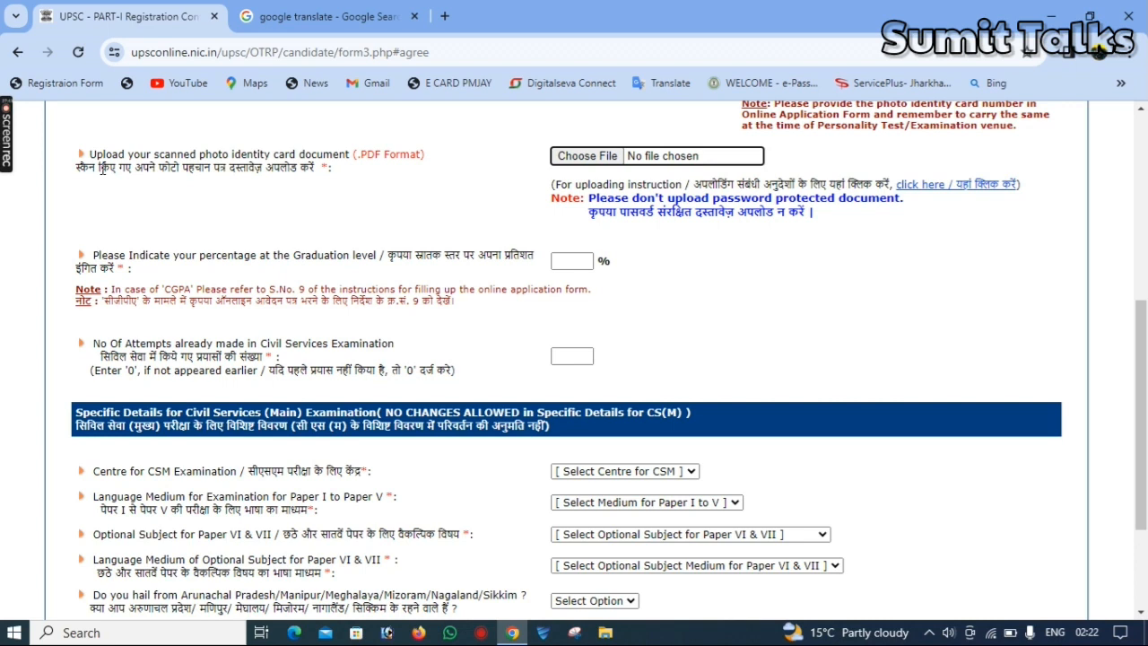
left_click(596, 156)
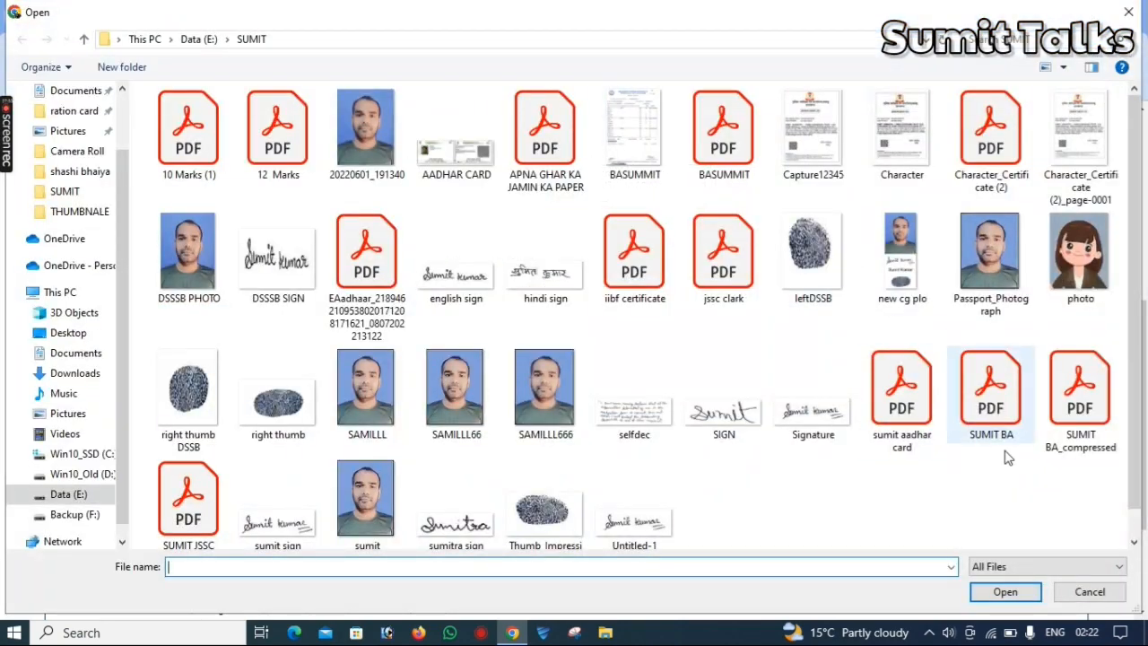
double_click(913, 439)
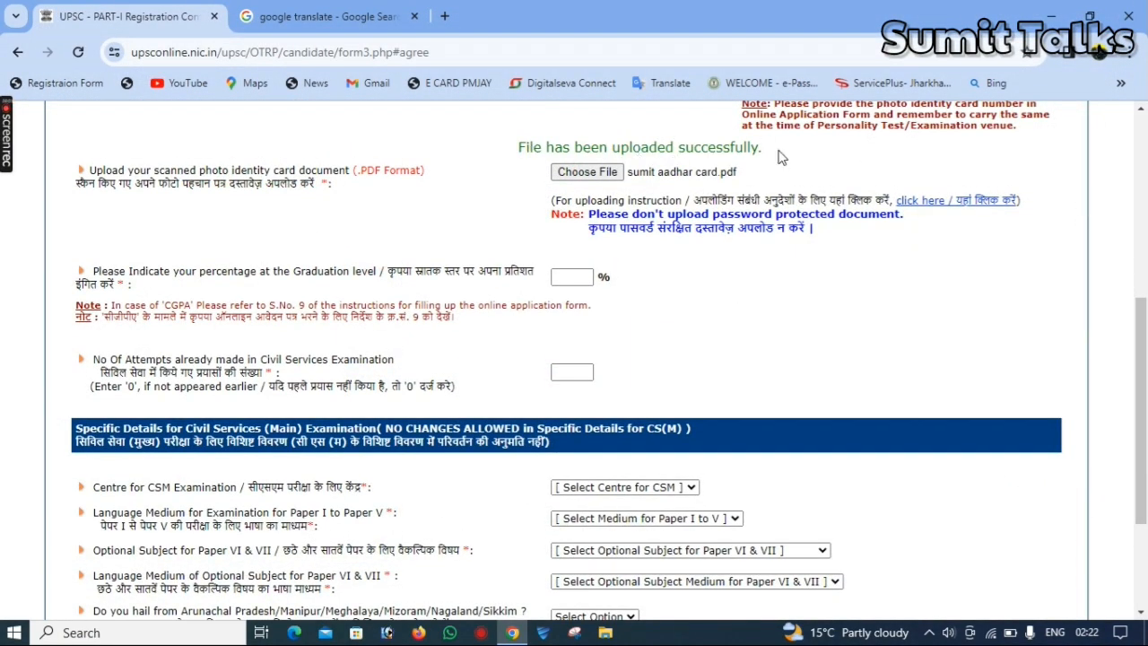
Enter 75 as the graduation percentage and 0 as the number of previous Civil Services attempts
left_click(577, 279)
type("75")
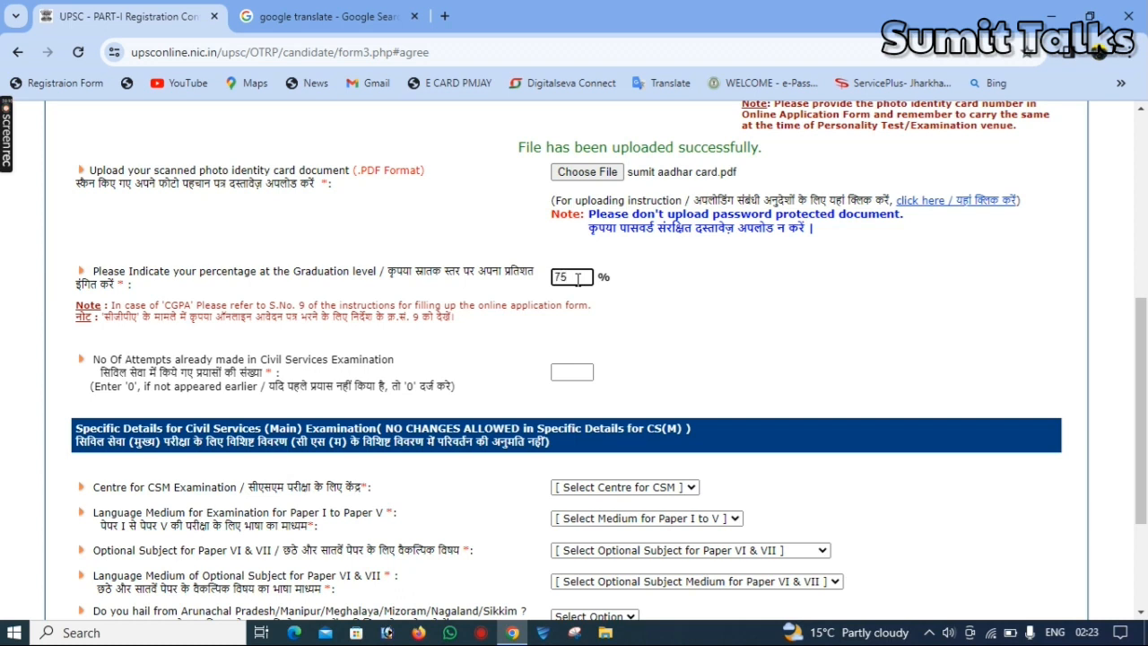
scroll(346, 385, "down", 2)
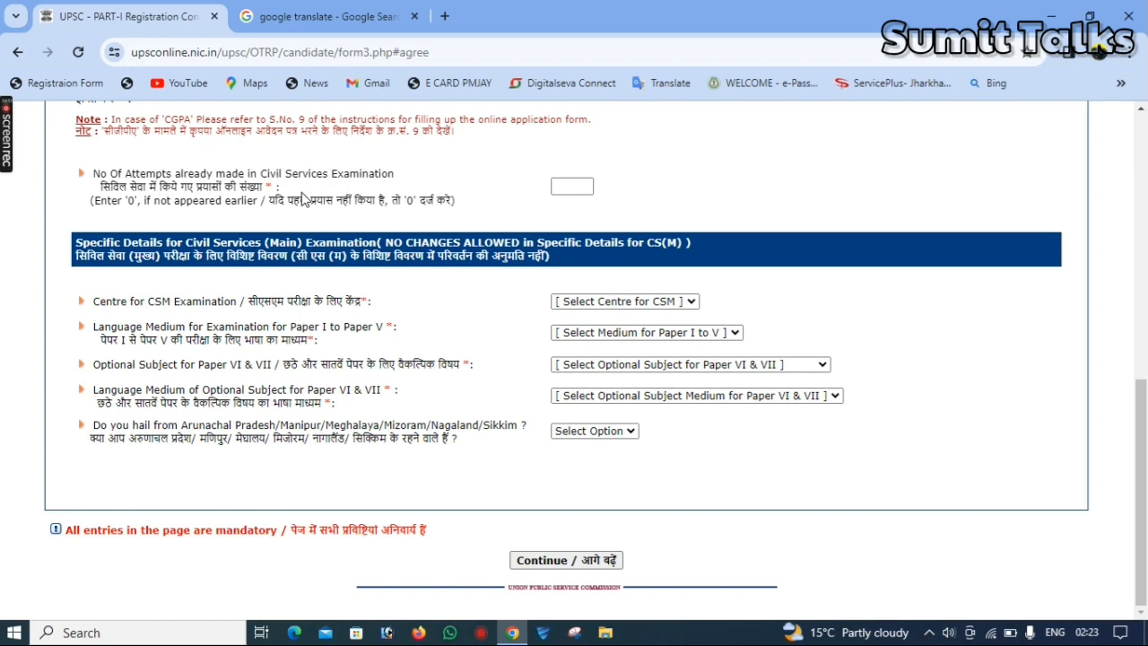
left_click(574, 185)
type("0")
Choose Ranchi as the CSM examination centre and ENGLISH as the medium for Papers I to V
left_click(653, 303)
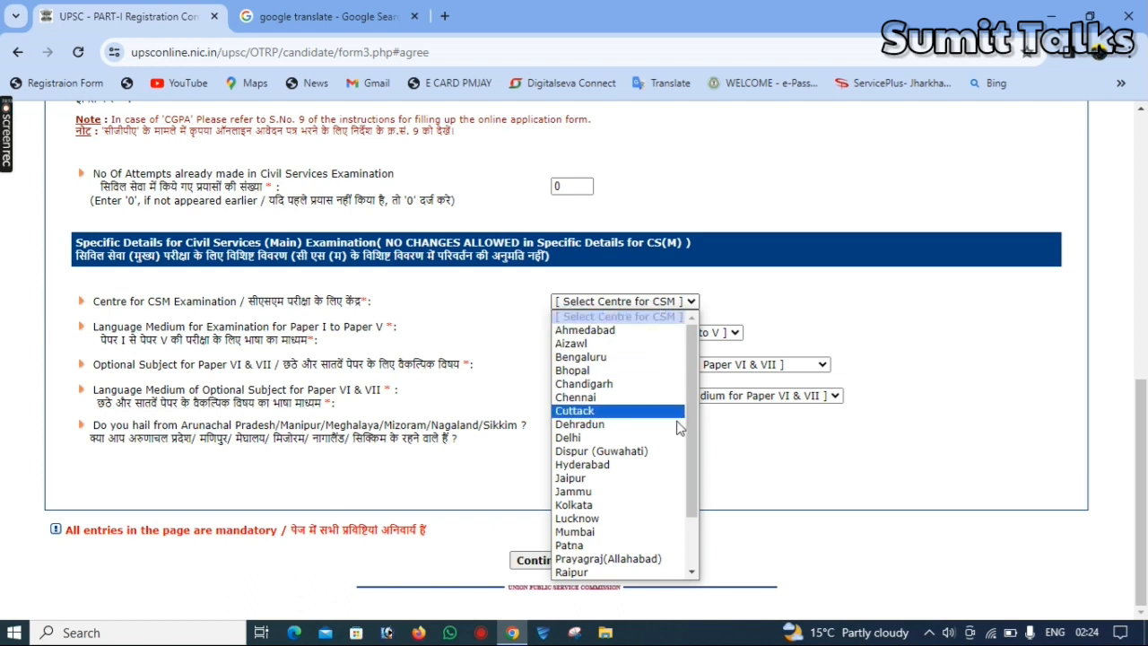
left_click_drag(691, 433, 709, 538)
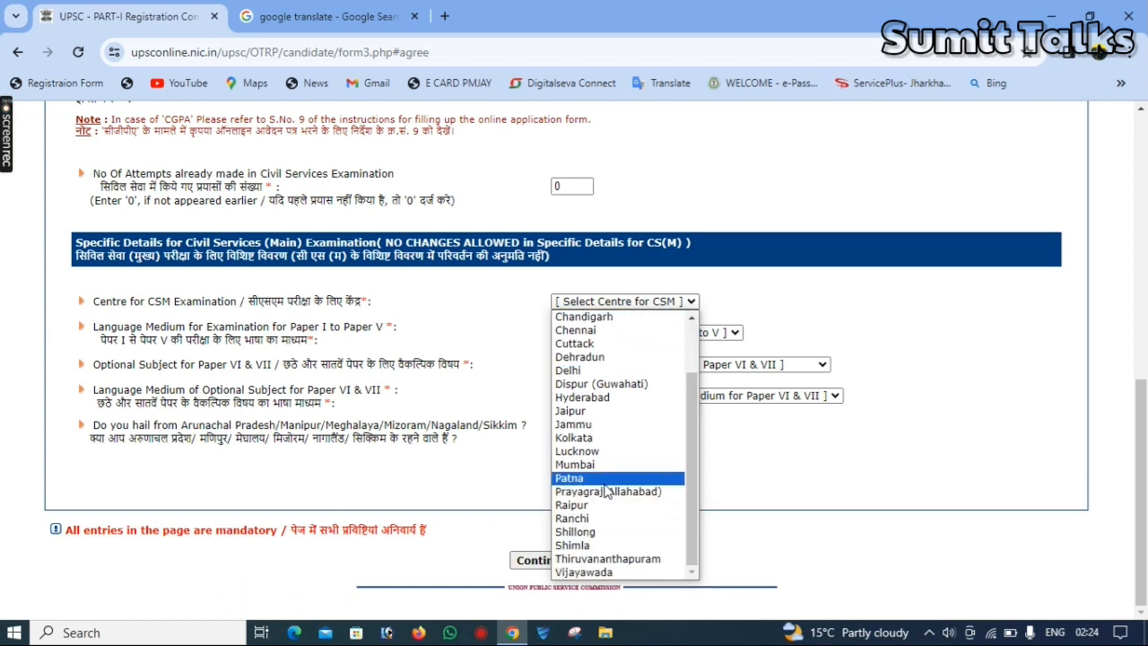
left_click(574, 519)
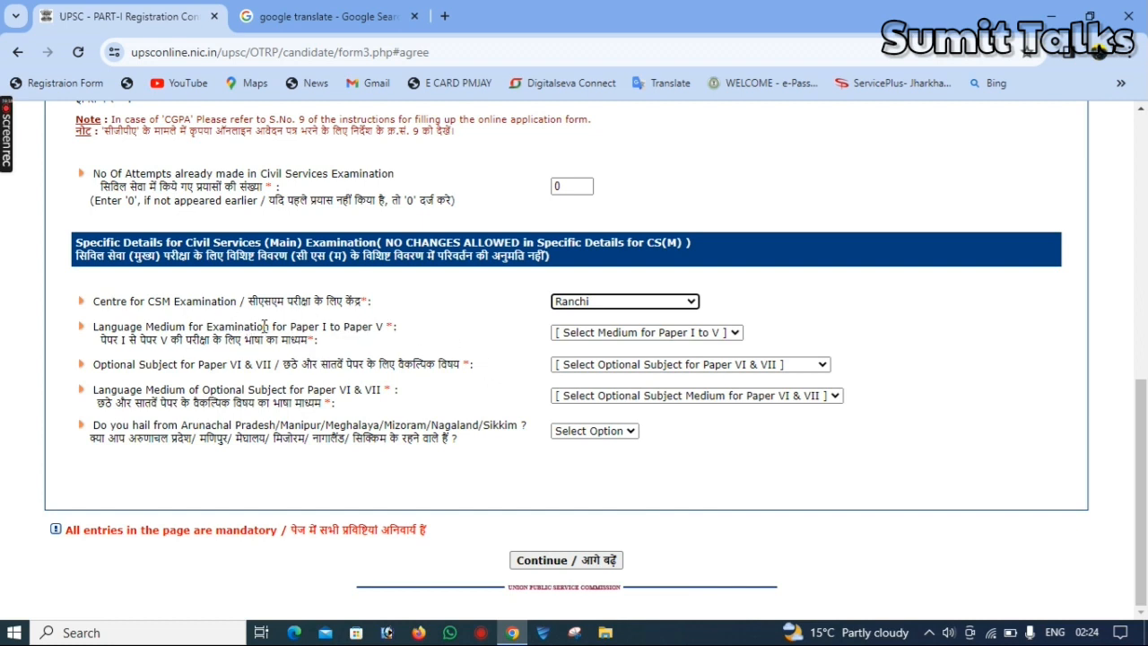
left_click(612, 333)
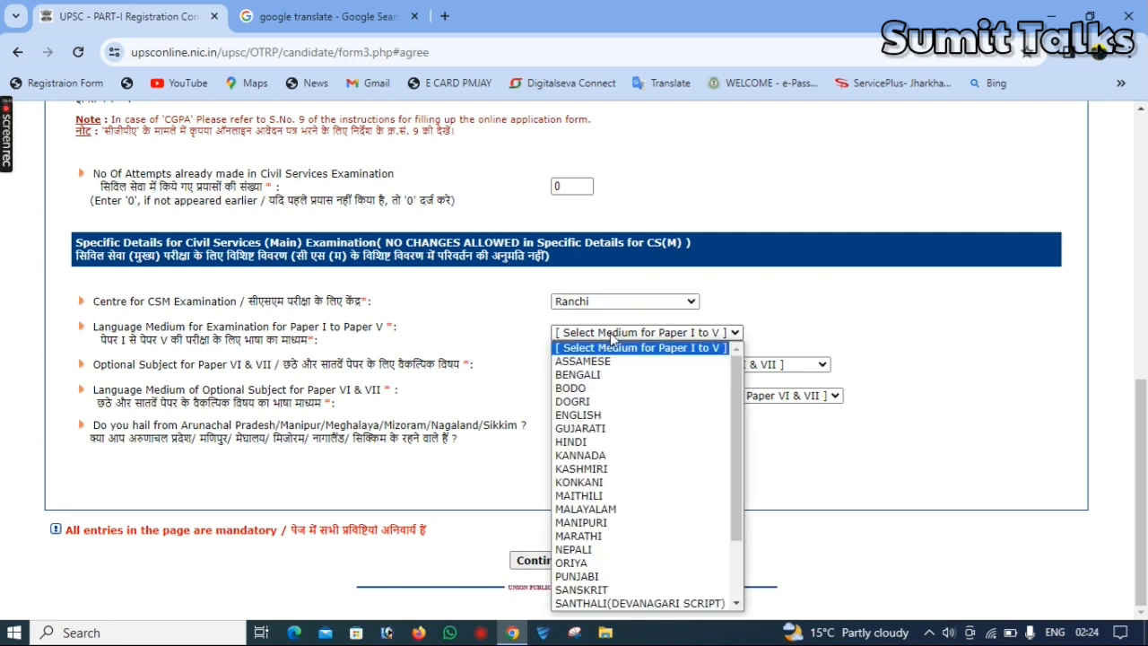
left_click(620, 428)
Select LITERATURE OF ENGLISH LANGUAGE as the optional subject and ENGLISH as its medium
left_click(615, 364)
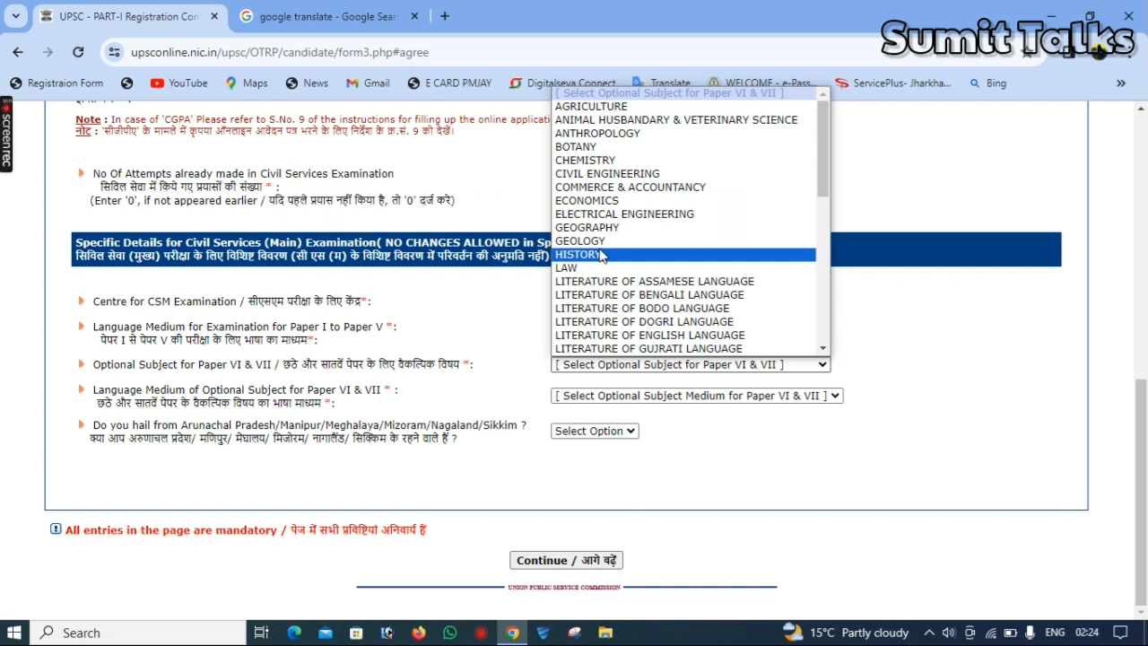
left_click(653, 336)
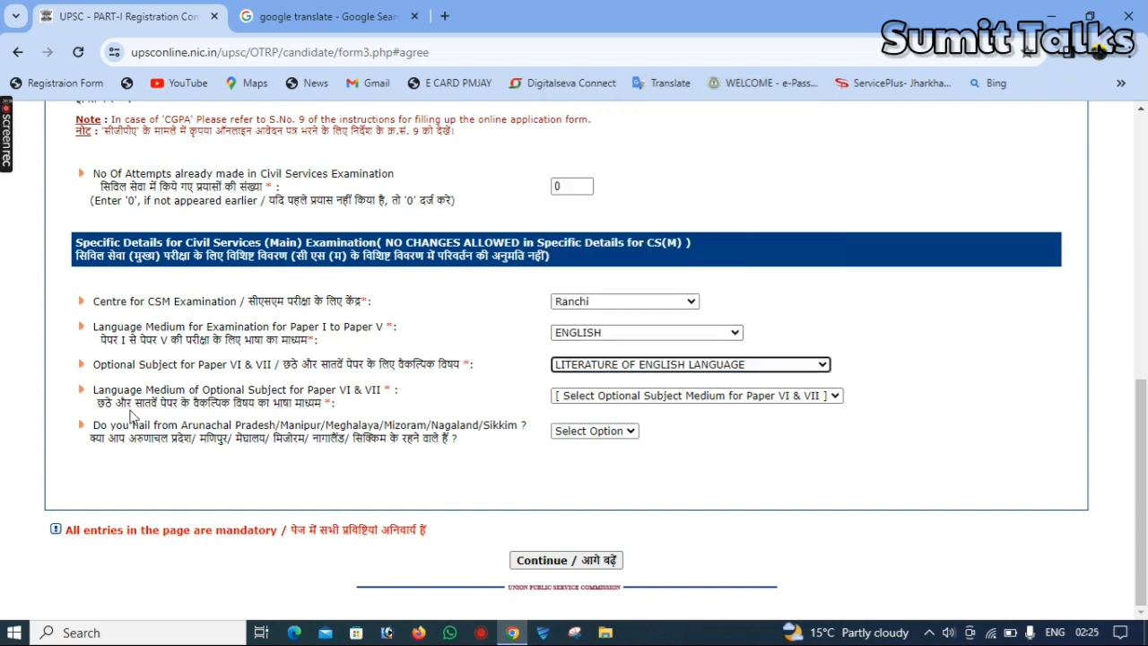
left_click(637, 396)
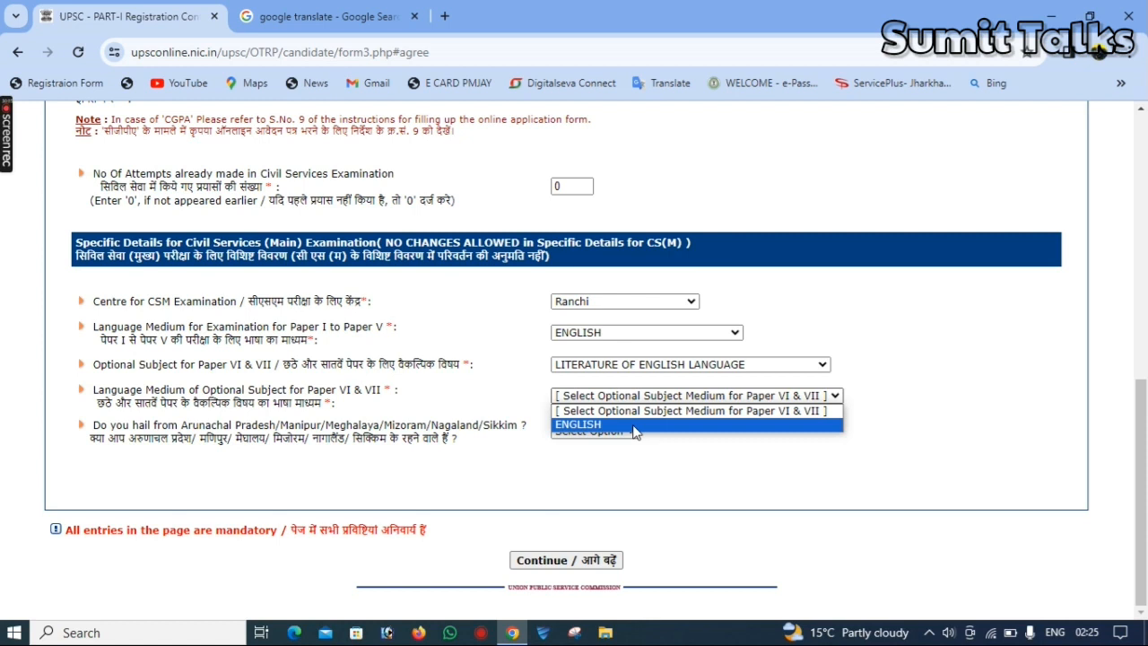
left_click(634, 425)
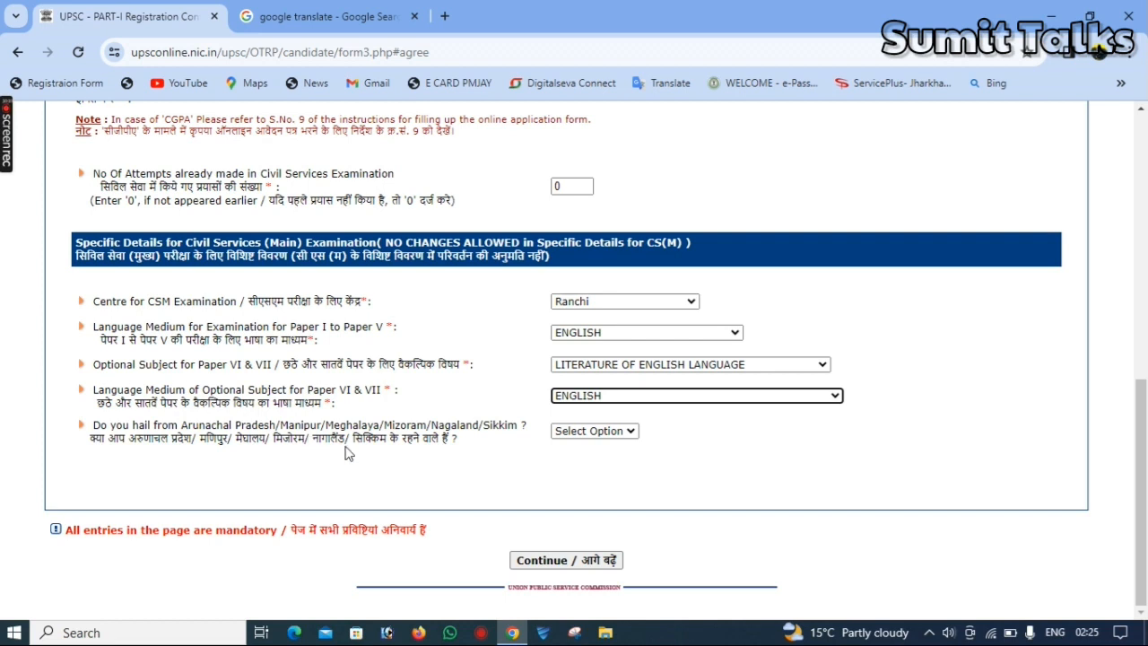
Answer No to hailing from the north-eastern states and choose HINDI as the language for Paper A
left_click(598, 432)
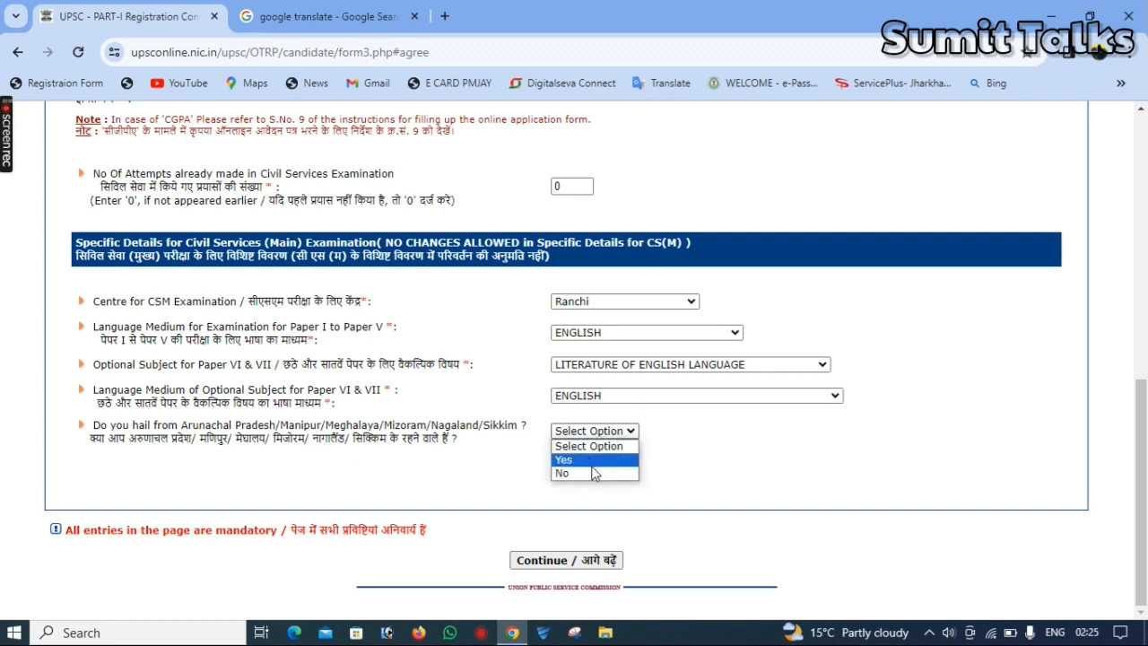
left_click(592, 473)
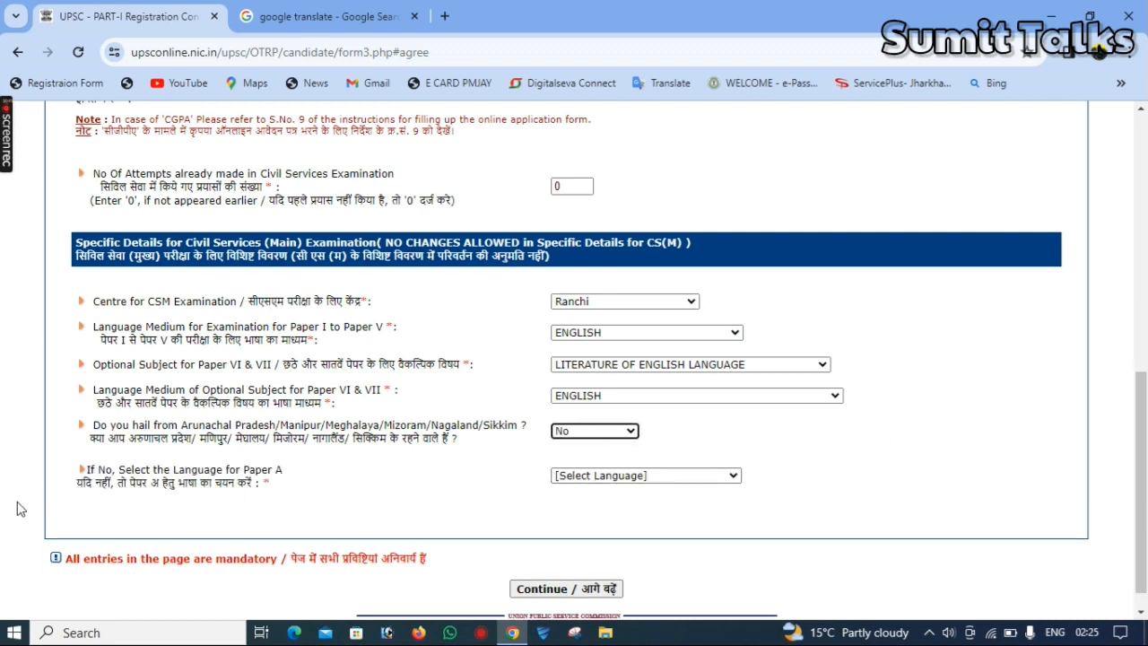
left_click(570, 477)
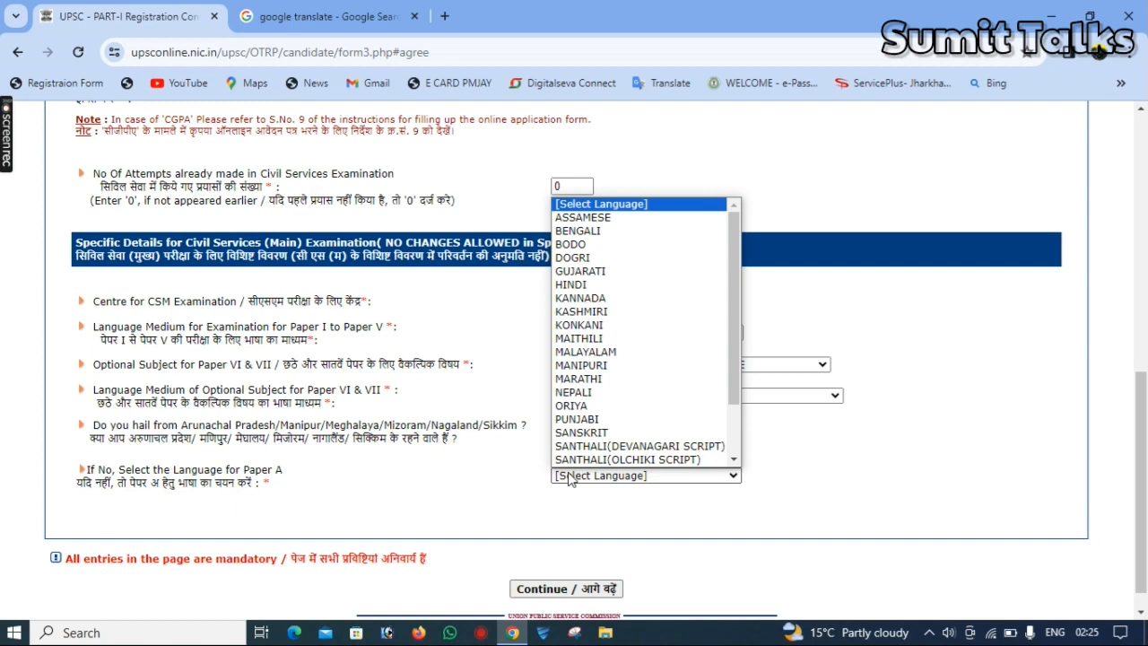
key("Down")
key("Down")
key("Down")
key("Down")
key("Down")
key("Down")
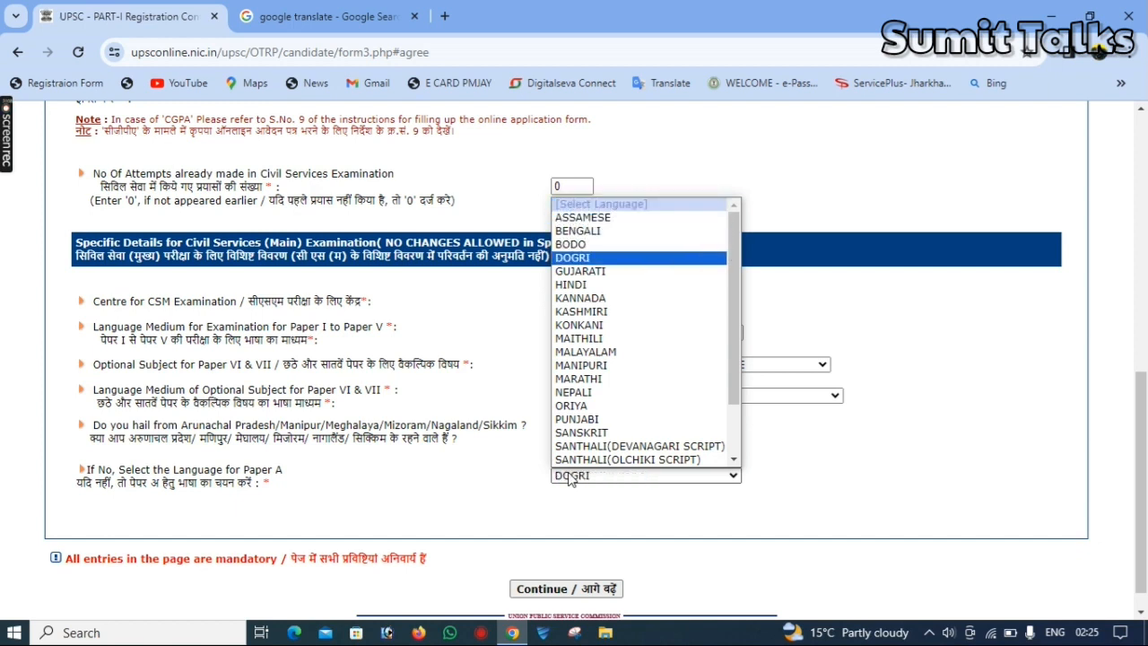
key("Return")
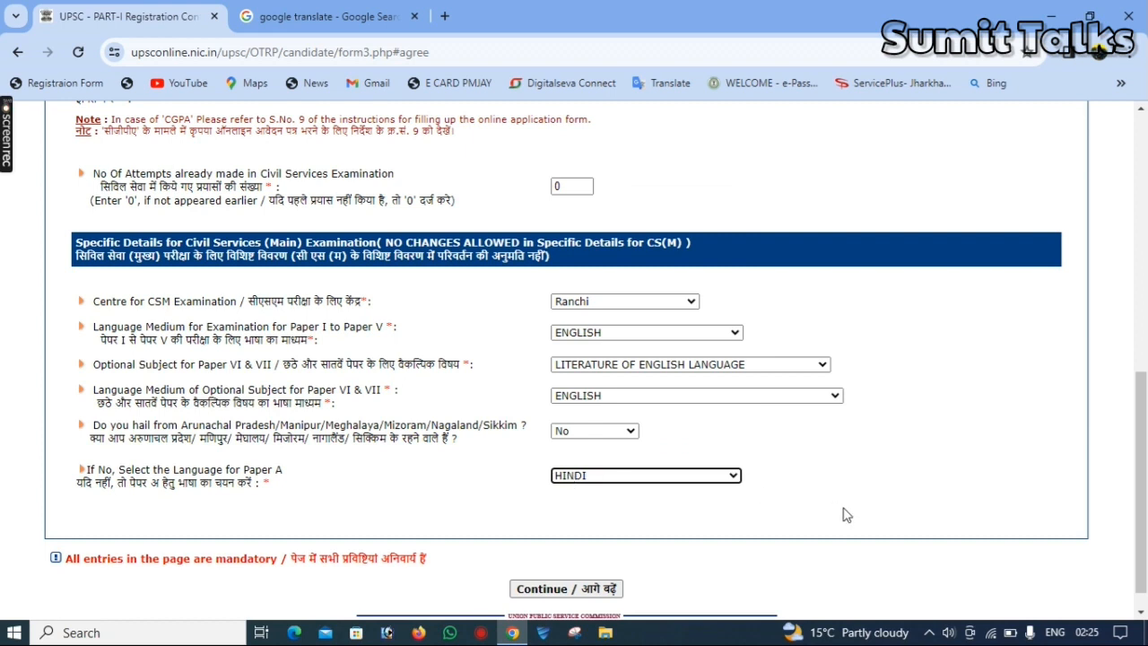
Continue to the verification page and review the application details down to the captcha
left_click(577, 594)
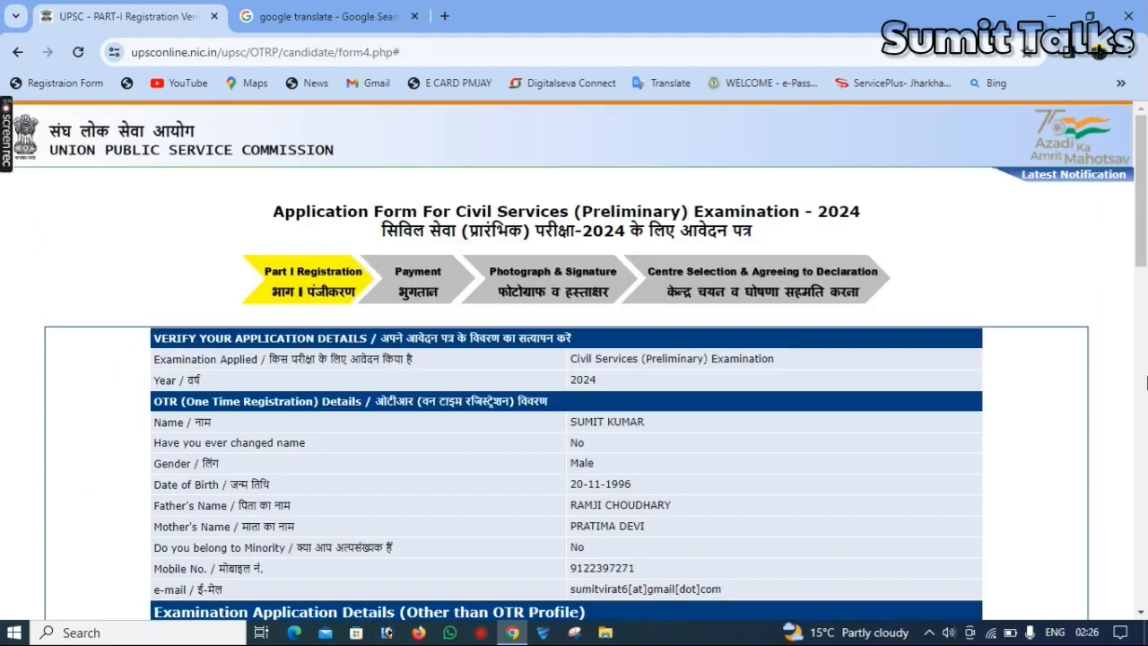
left_click_drag(1145, 231, 1144, 574)
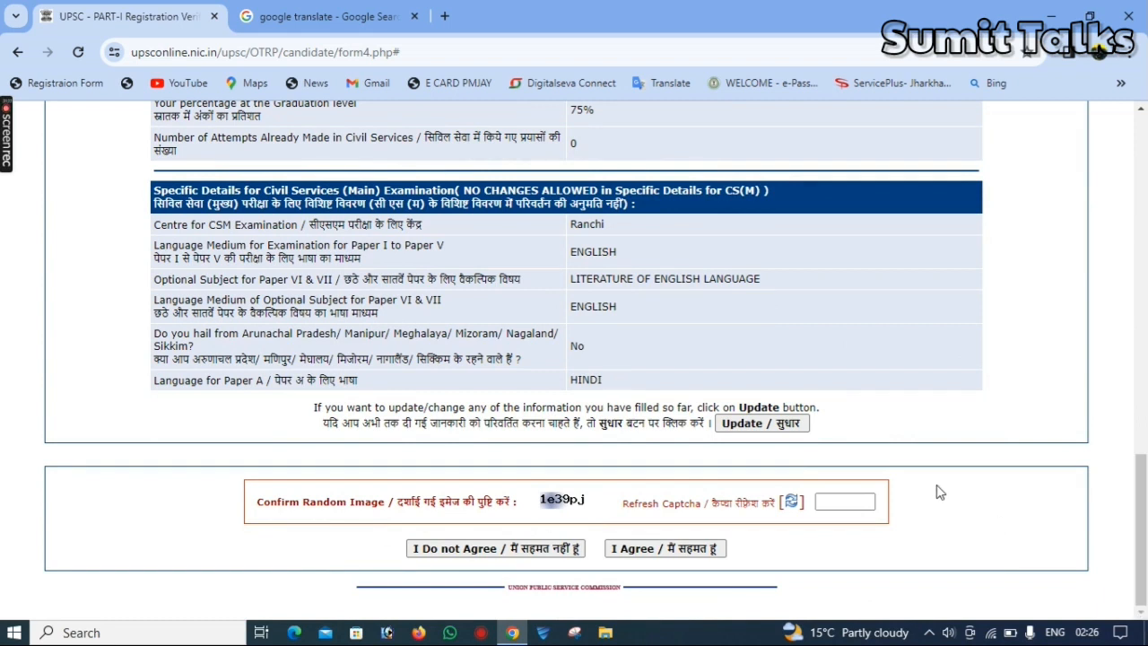
Enter the captcha code from the image and agree to submit the Part I application
left_click(851, 502)
type("1u4w")
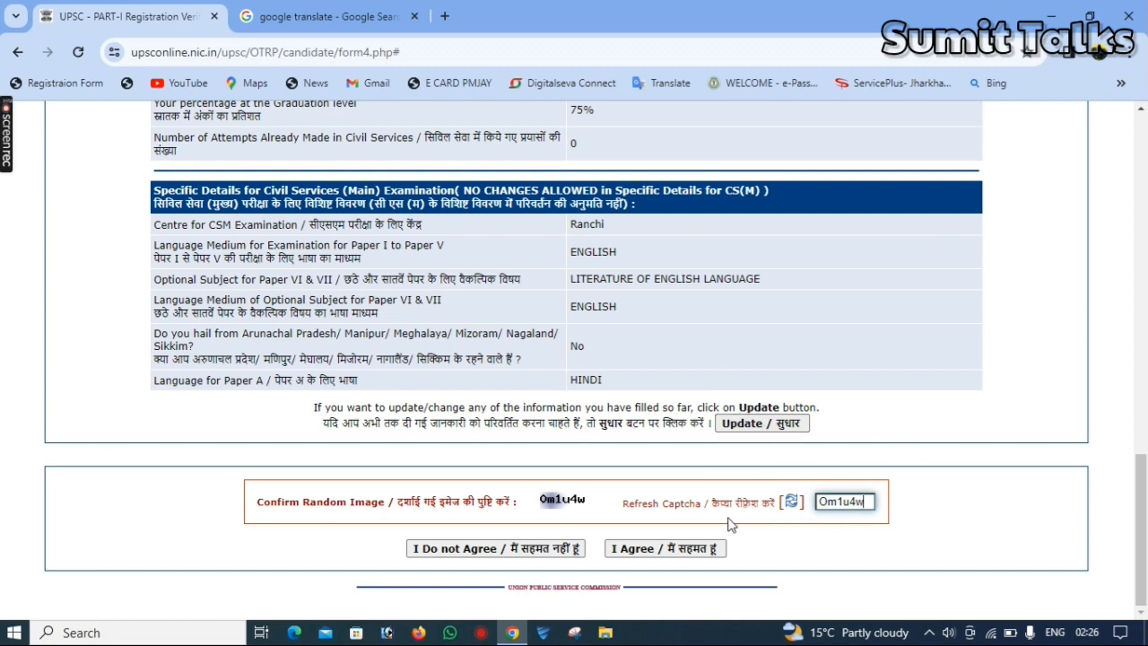
left_click(681, 554)
key("Return")
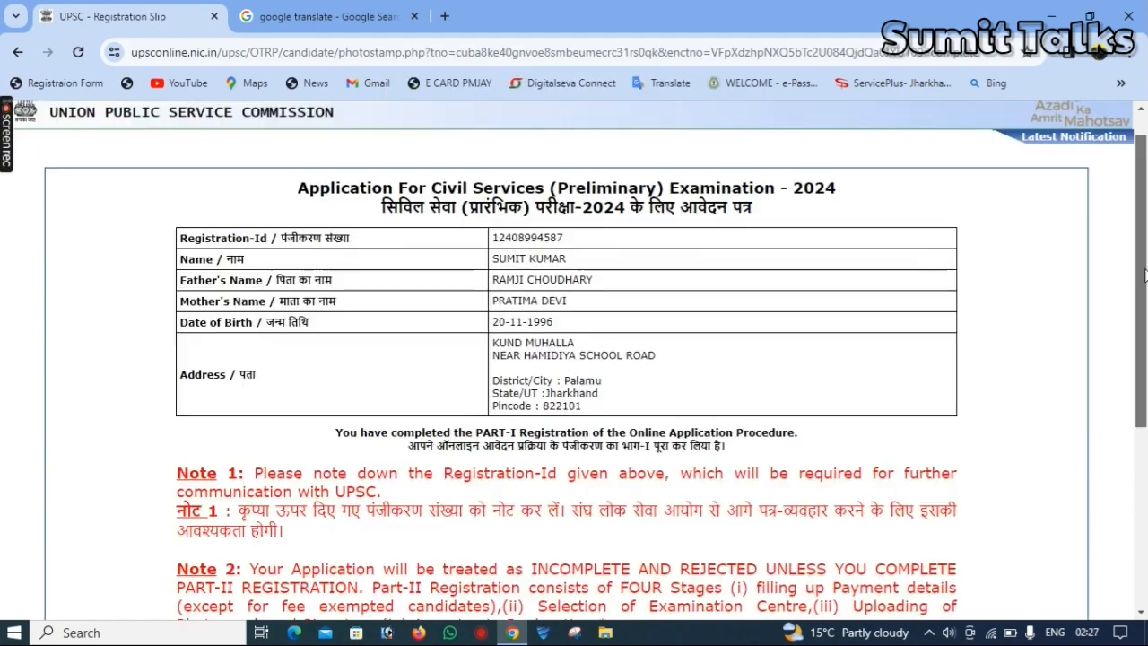
Proceed from the registration slip to the photograph and signature upload page and view its uploading instructions
scroll(1144, 273, "down", 5)
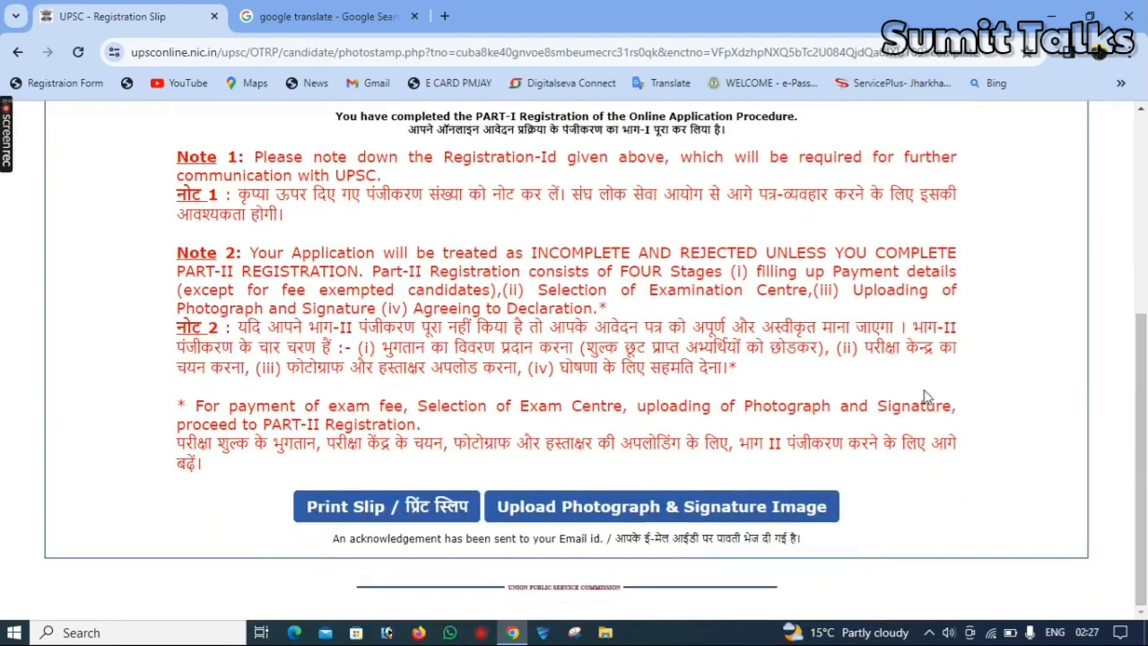
left_click(619, 511)
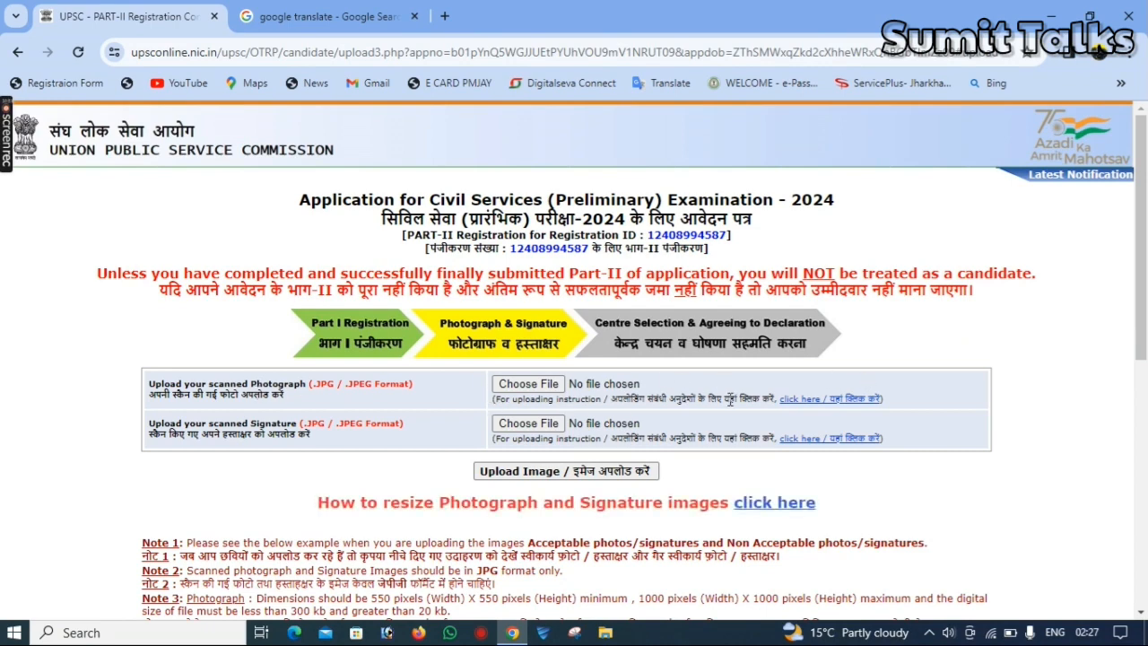
left_click(812, 399)
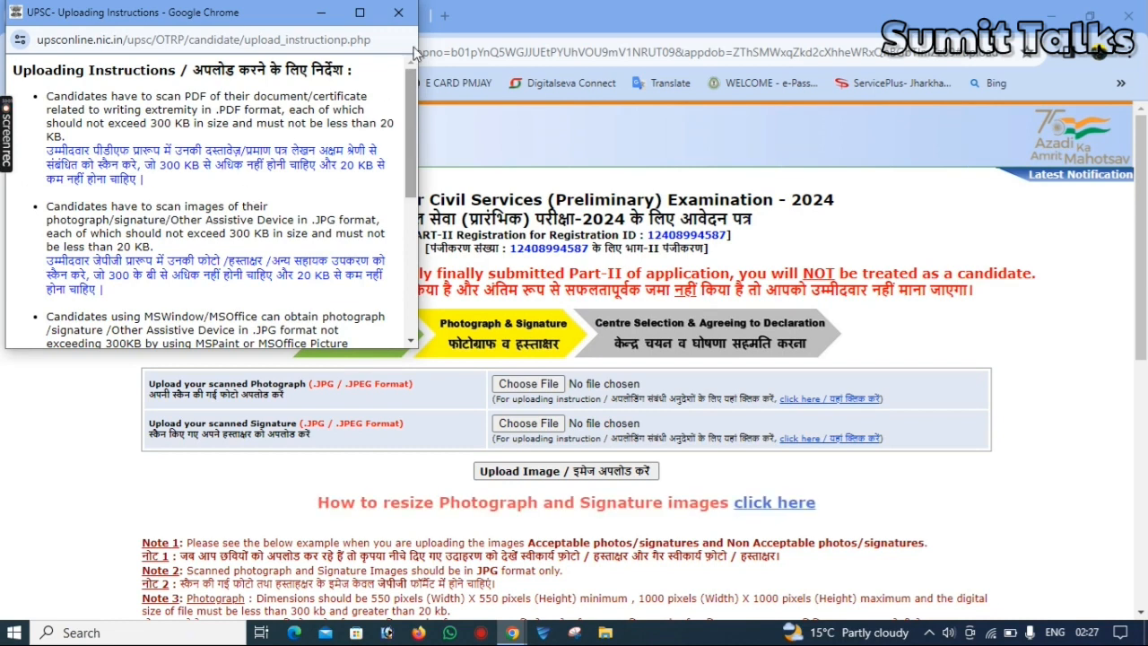
left_click(398, 13)
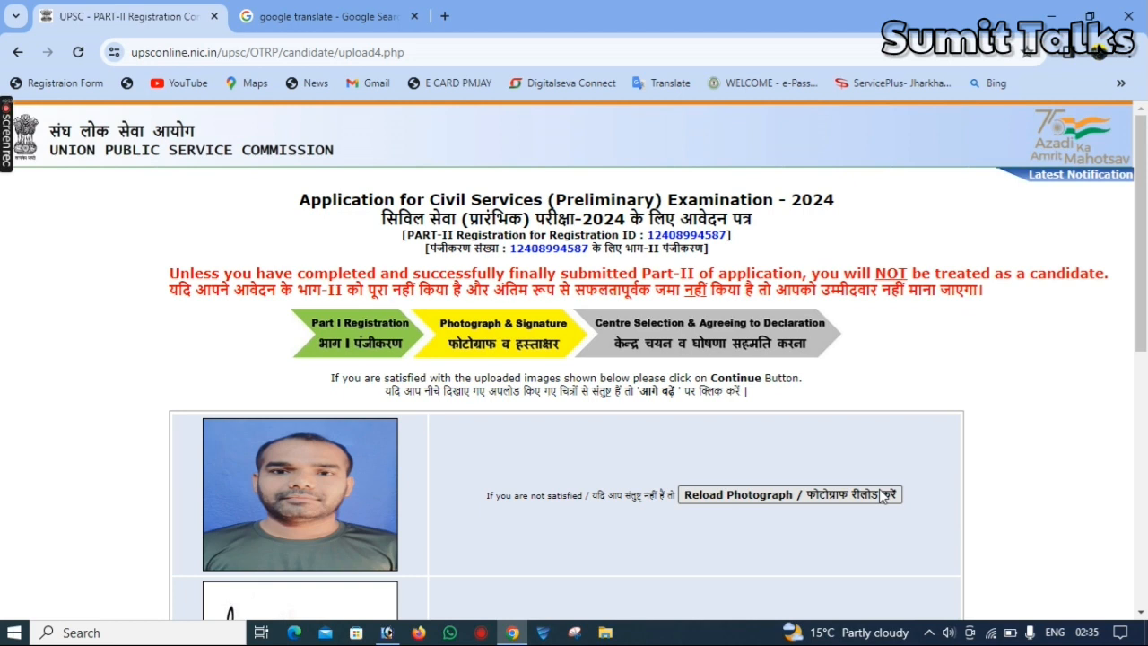
Continue with the uploaded photograph and signature, then open Centre Selection and Agreeing to Declaration
left_click_drag(1143, 313, 1146, 436)
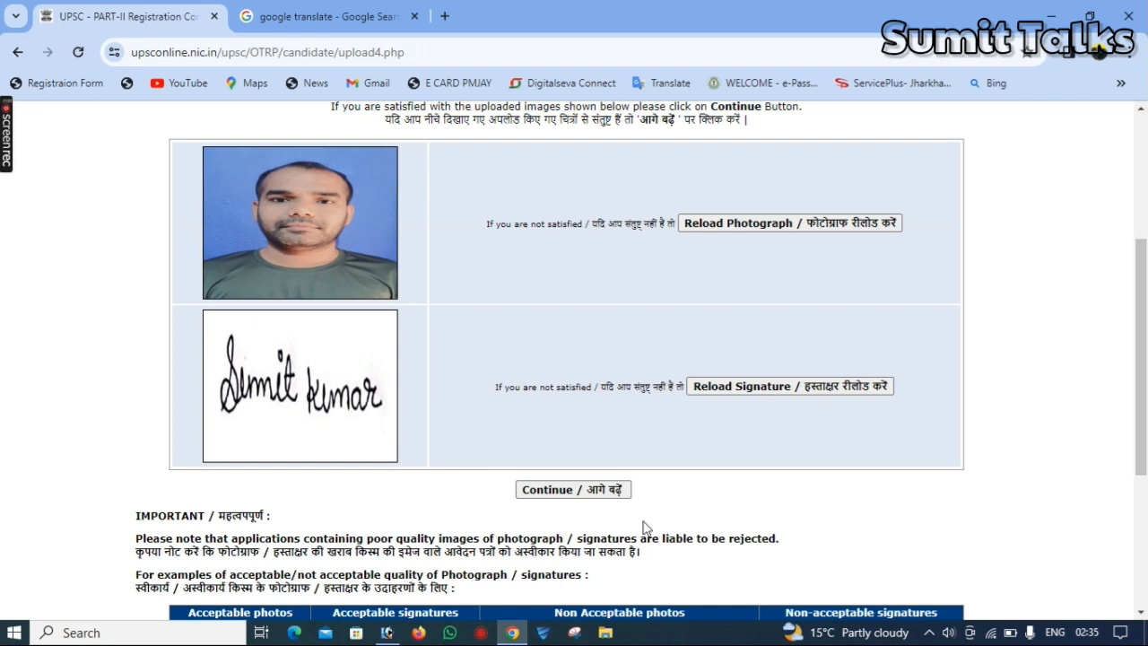
left_click(561, 493)
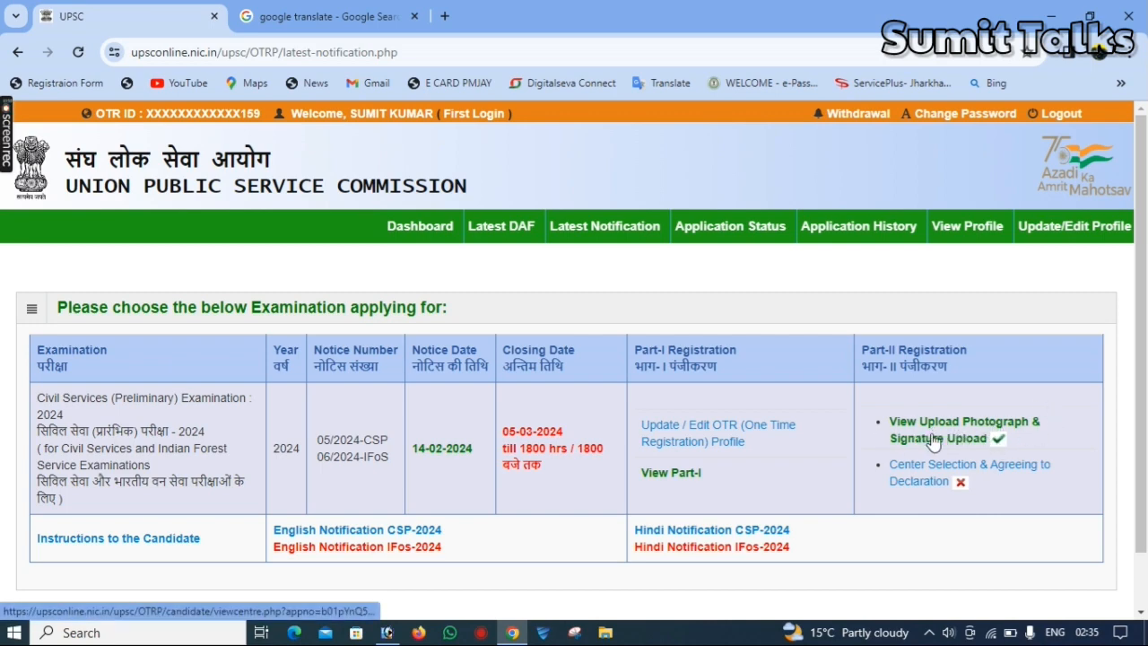
scroll(1145, 426, "down", 1)
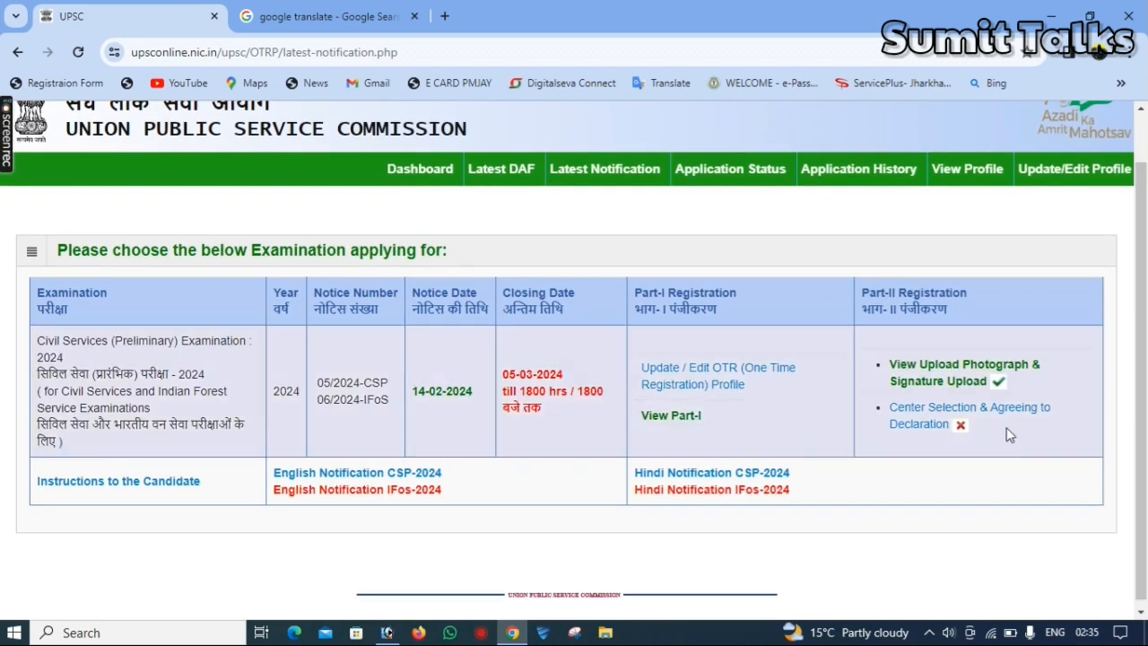
left_click(904, 413)
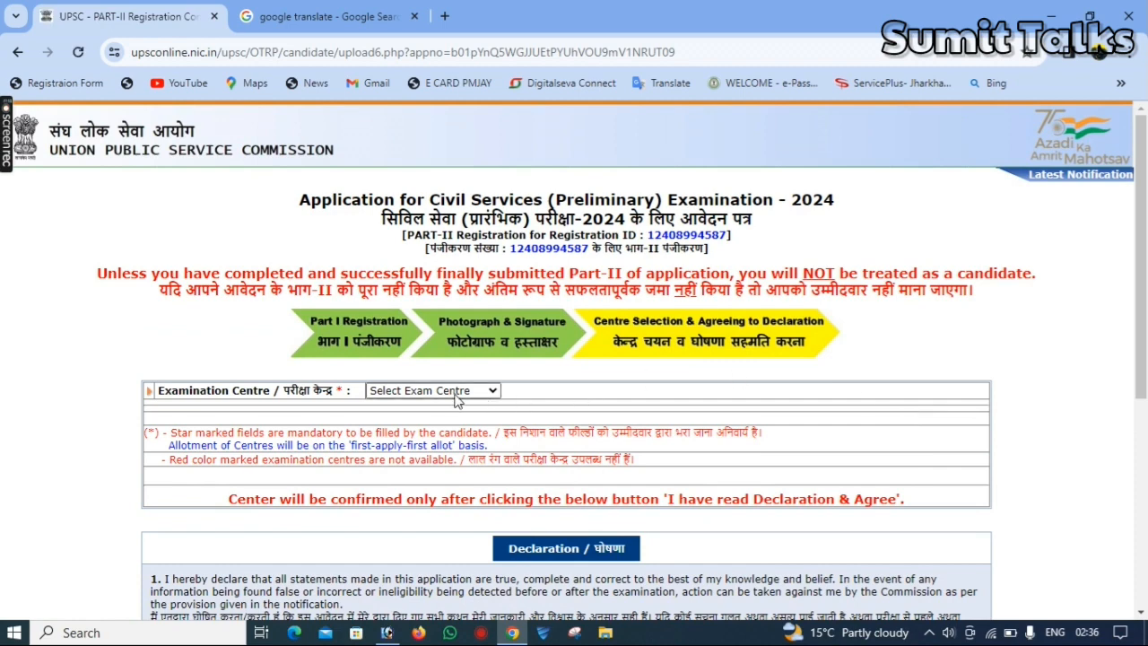
Choose Ranchi as the examination centre and agree to the declaration to finally submit the application
left_click(455, 394)
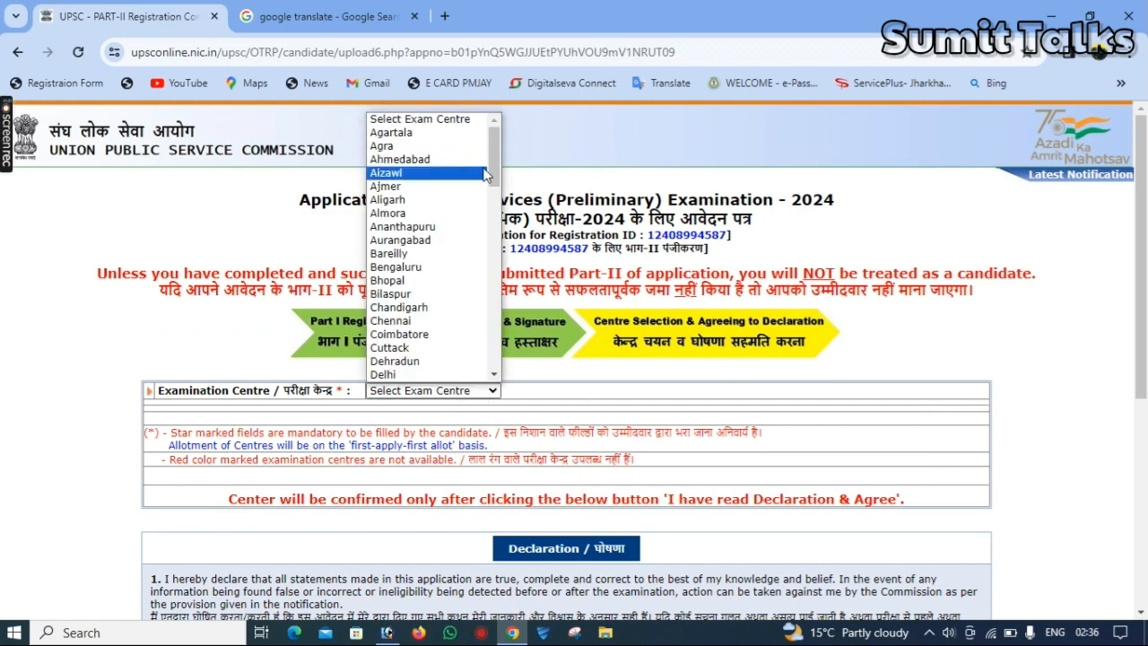
left_click_drag(495, 171, 507, 348)
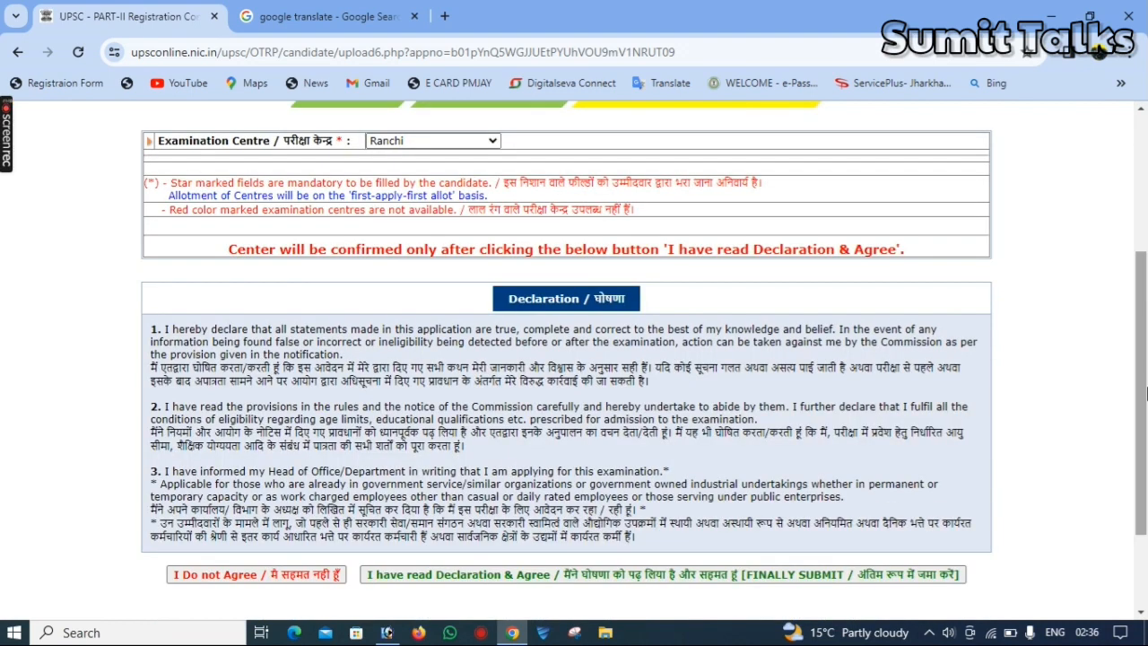
left_click_drag(1141, 434, 1141, 515)
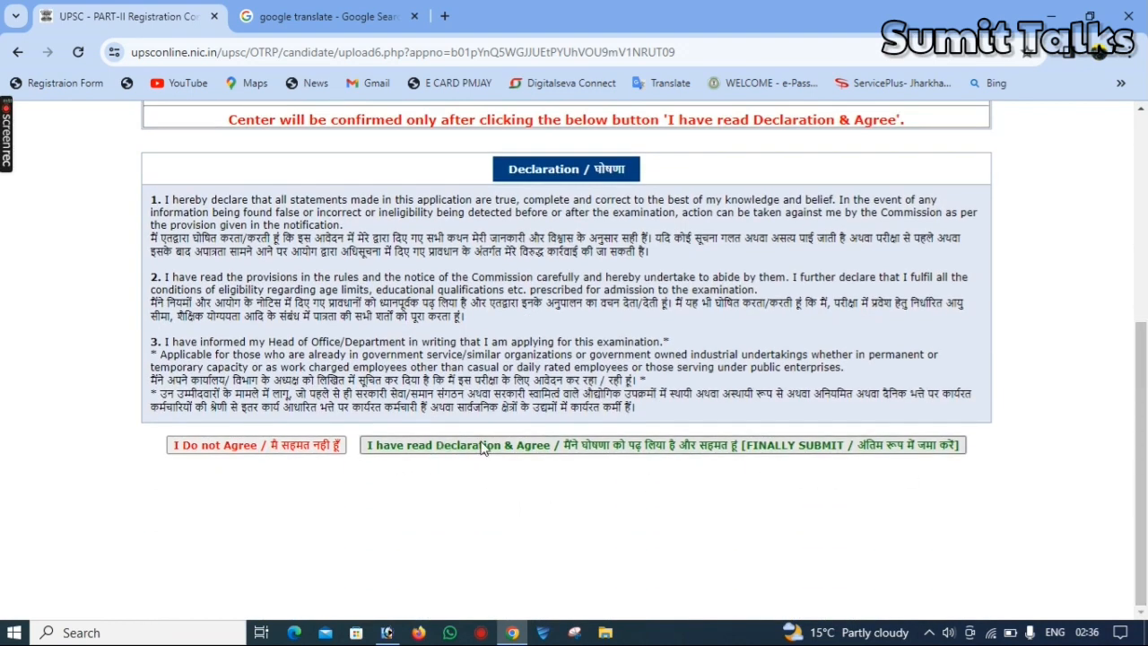
left_click(803, 446)
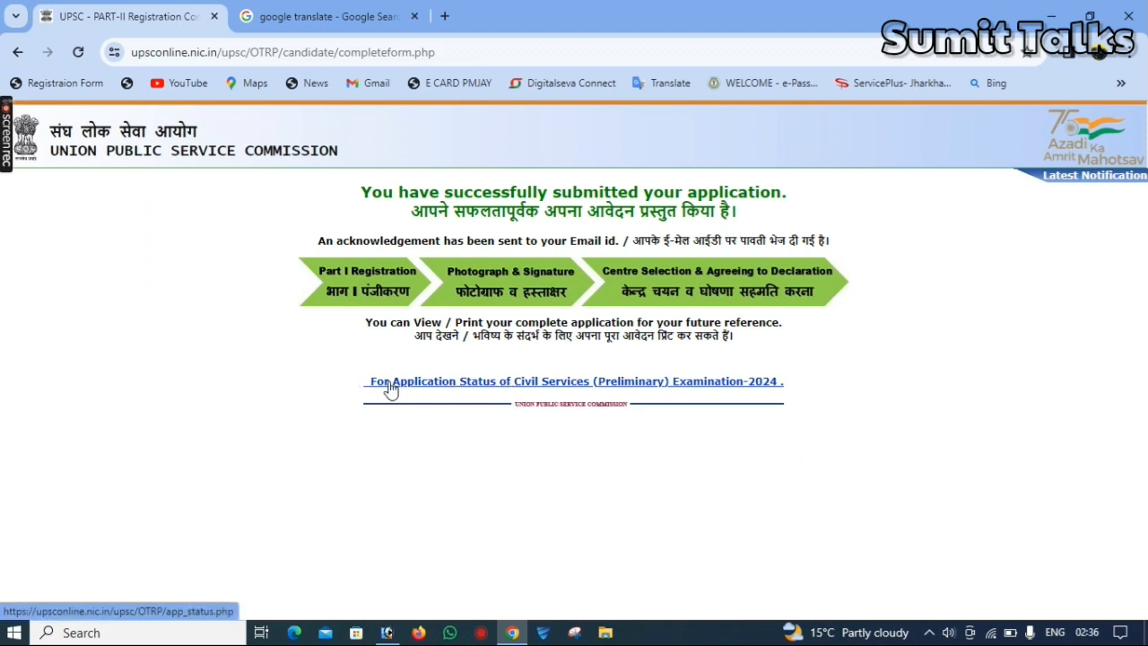
Open the application status and view the complete submitted application
left_click(480, 385)
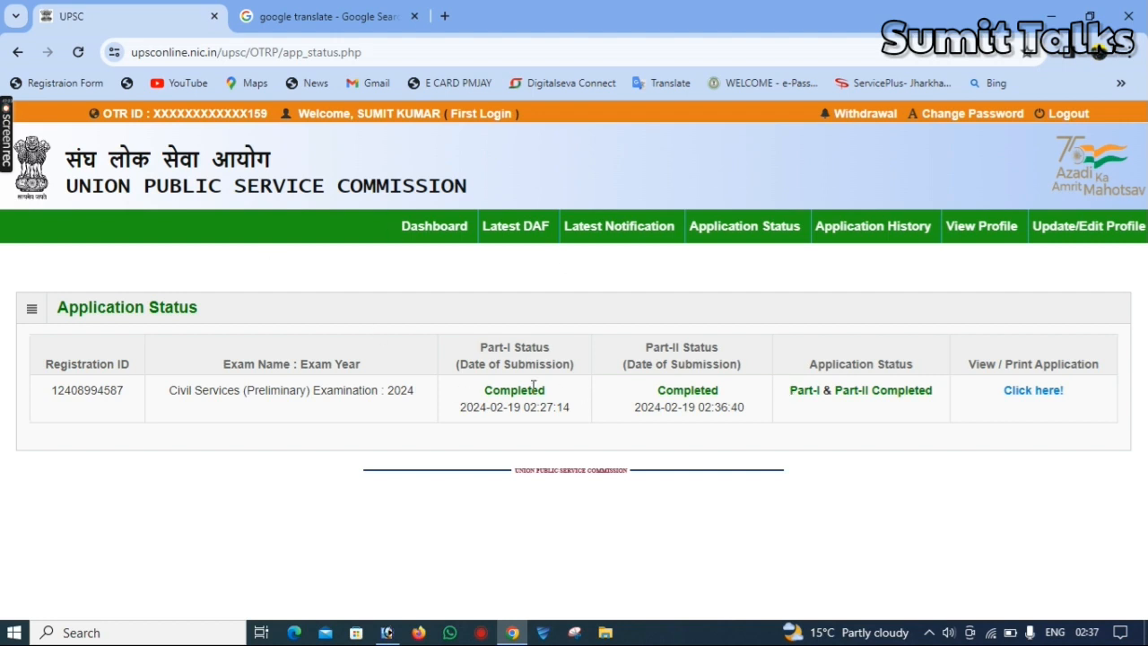
left_click_drag(490, 389, 564, 404)
left_click_drag(687, 395, 776, 405)
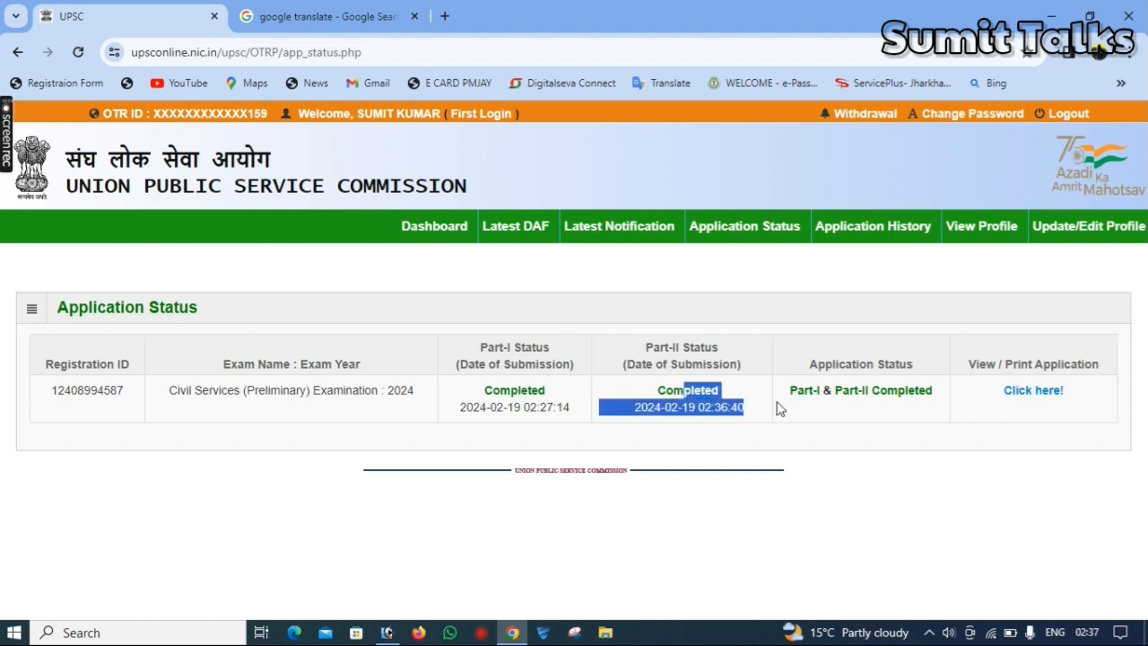
left_click(1045, 396)
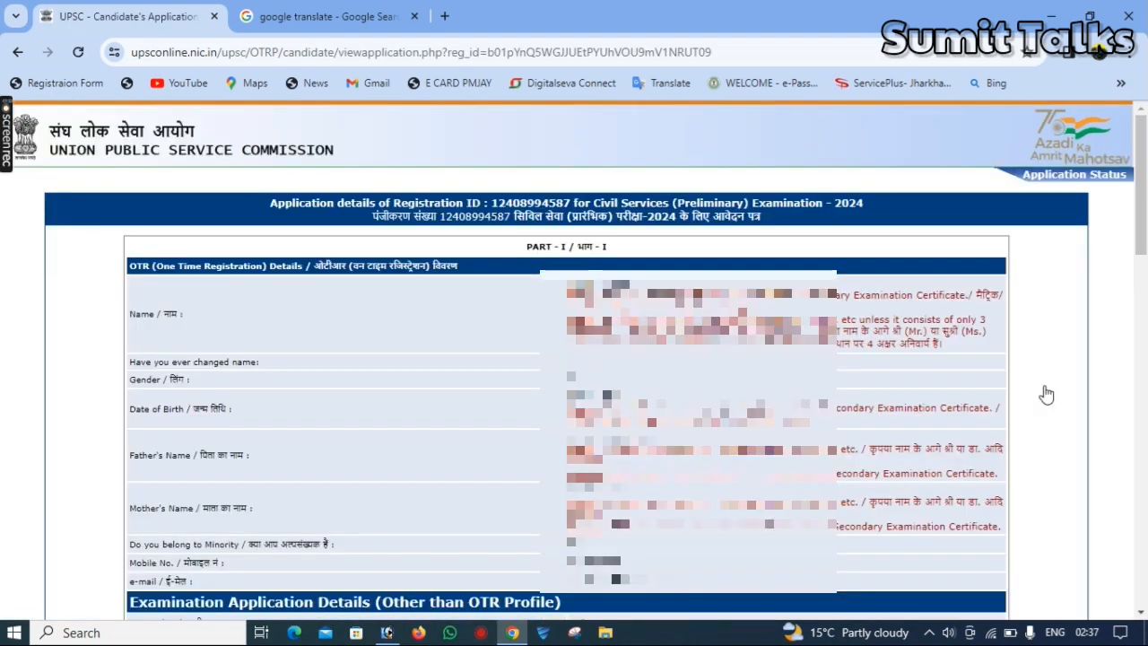
left_click_drag(1147, 170, 1146, 565)
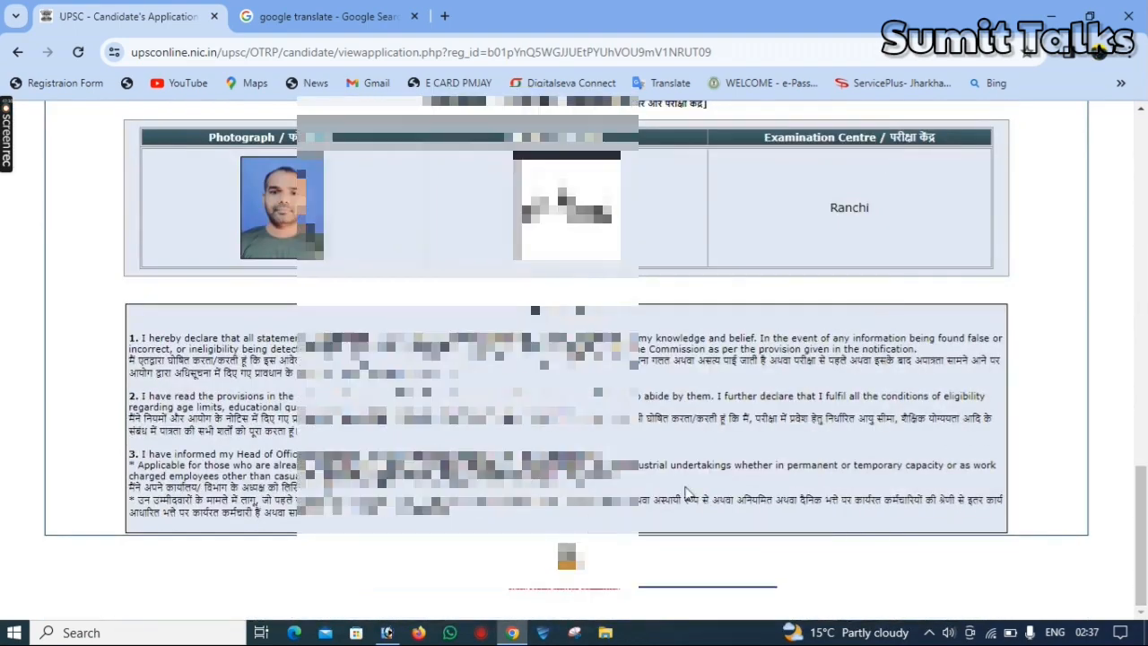
Save the complete application as a PDF in the Downloads folder
key("ctrl+p")
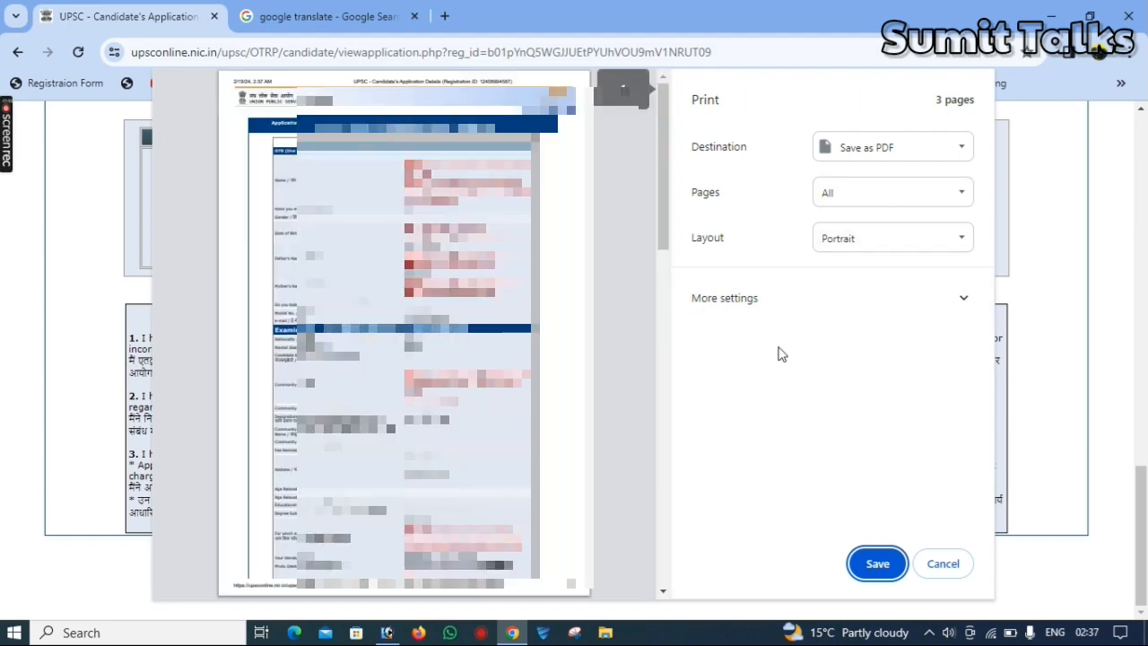
left_click(875, 564)
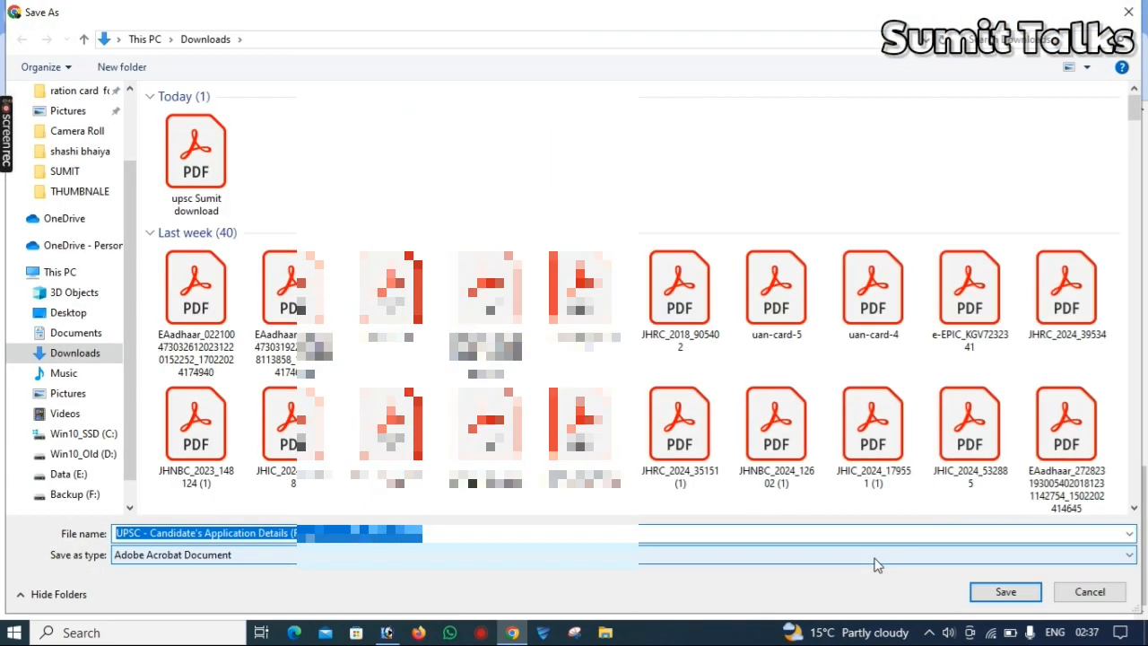
key("Return")
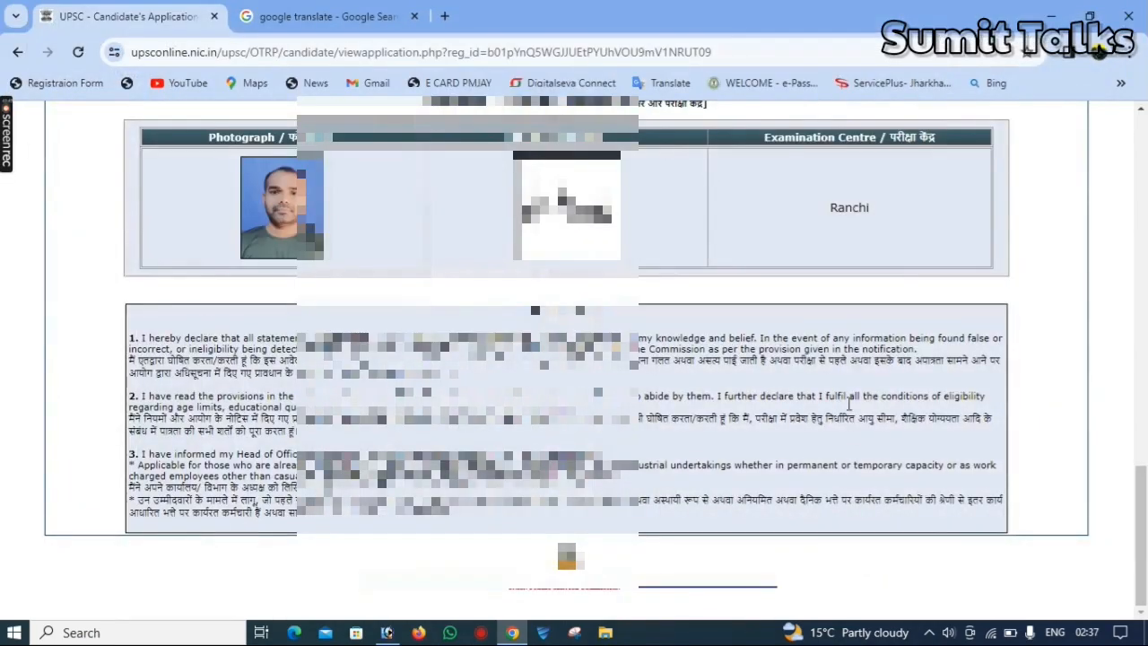
scroll(1144, 499, "up", 5)
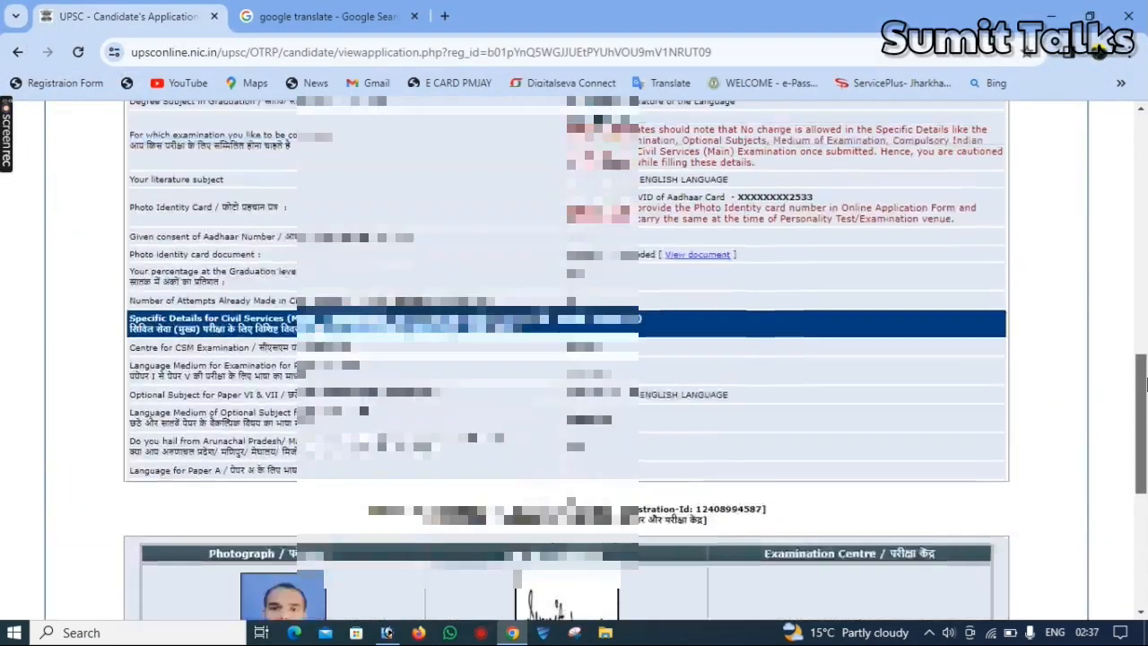